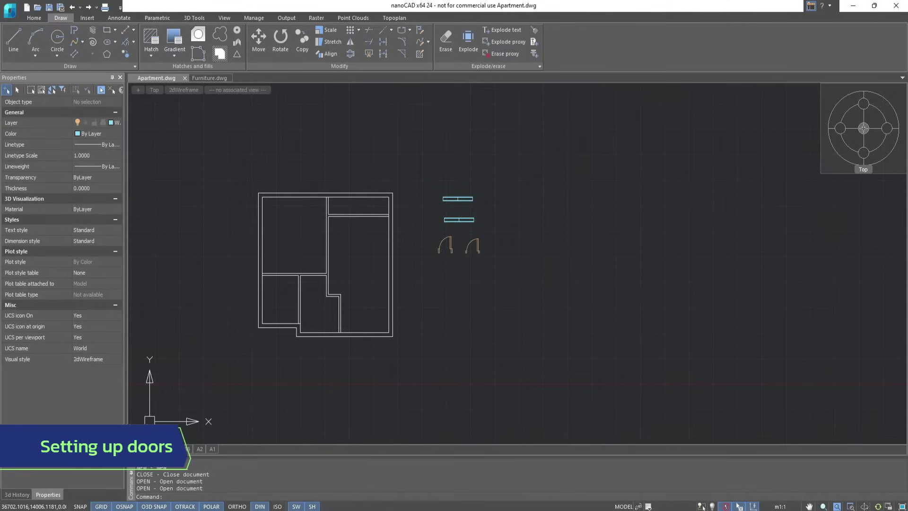
- Mirror the left door about a vertical line through its jamb, erasing the original
{"action": "scroll", "coordinate": [466, 239], "scroll_direction": "up", "scroll_amount": 5}
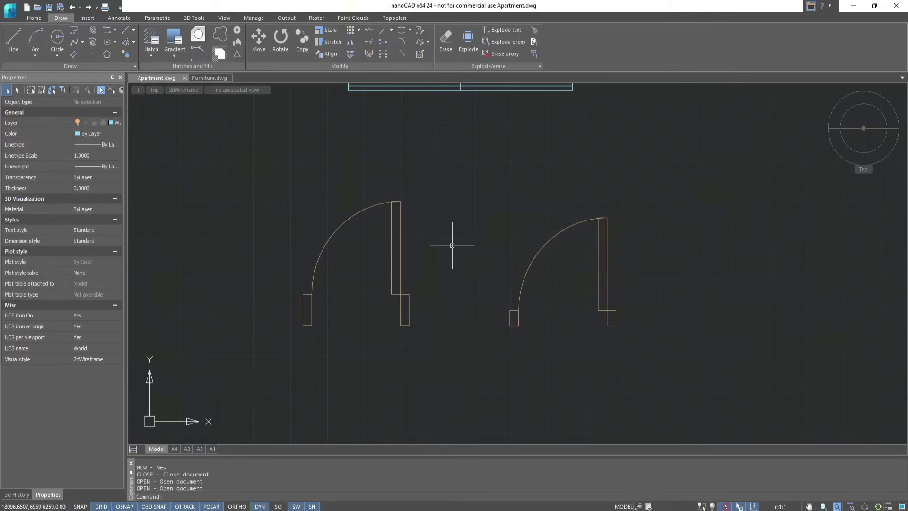
{"action": "left_click", "coordinate": [40, 18]}
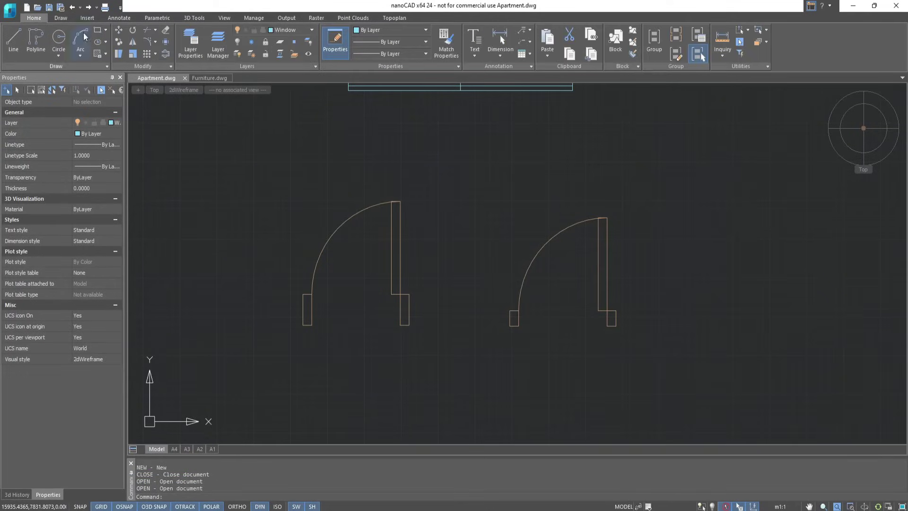
{"action": "left_click", "coordinate": [132, 45]}
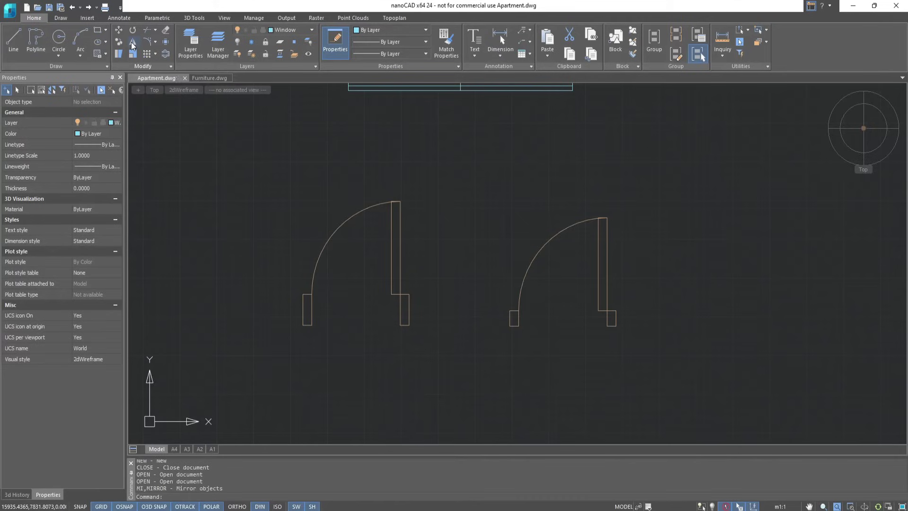
{"action": "left_click", "coordinate": [397, 292]}
{"action": "key", "text": "Return"}
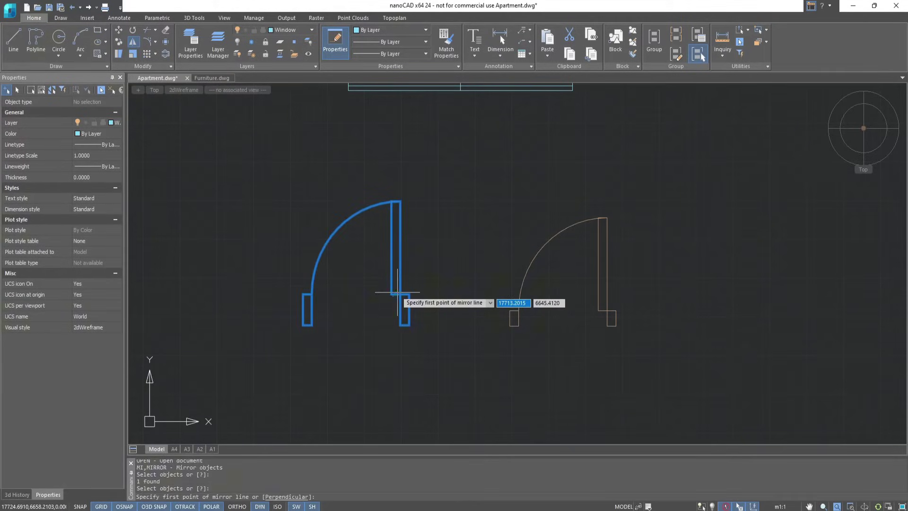
{"action": "left_click", "coordinate": [400, 309]}
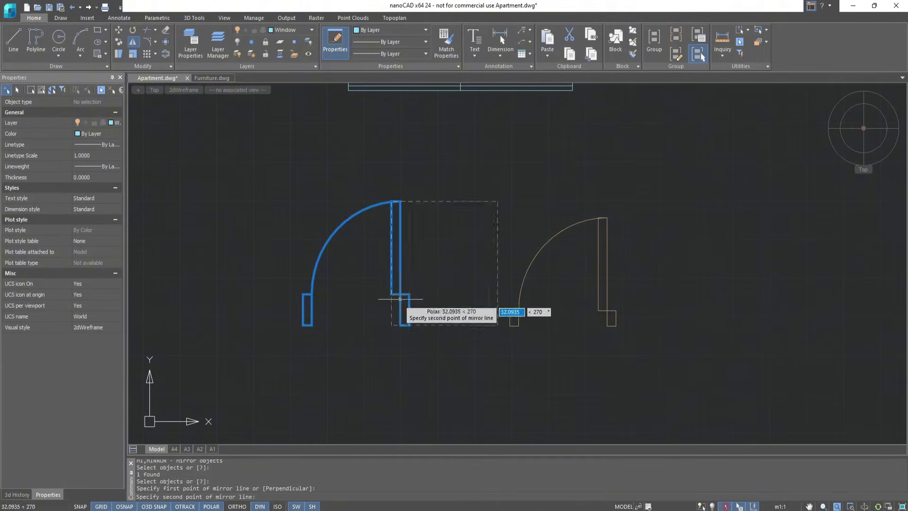
{"action": "left_click", "coordinate": [400, 346]}
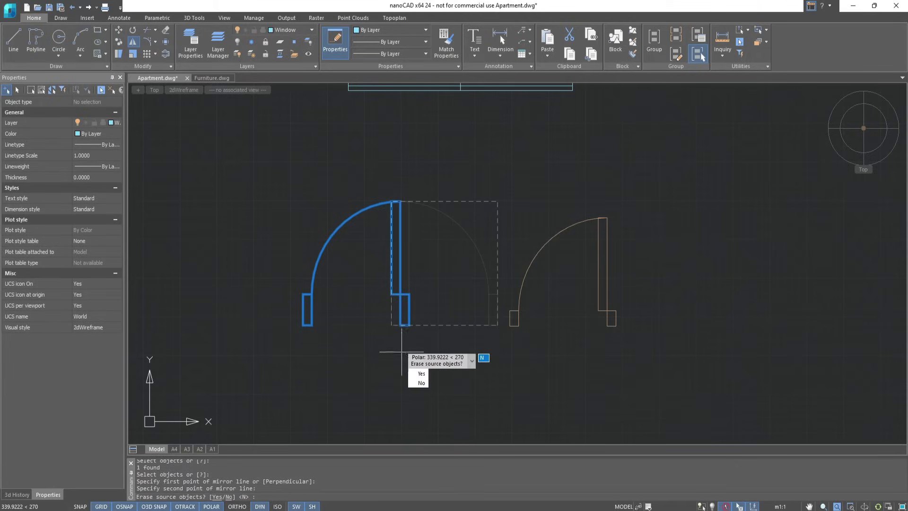
{"action": "left_click", "coordinate": [418, 373]}
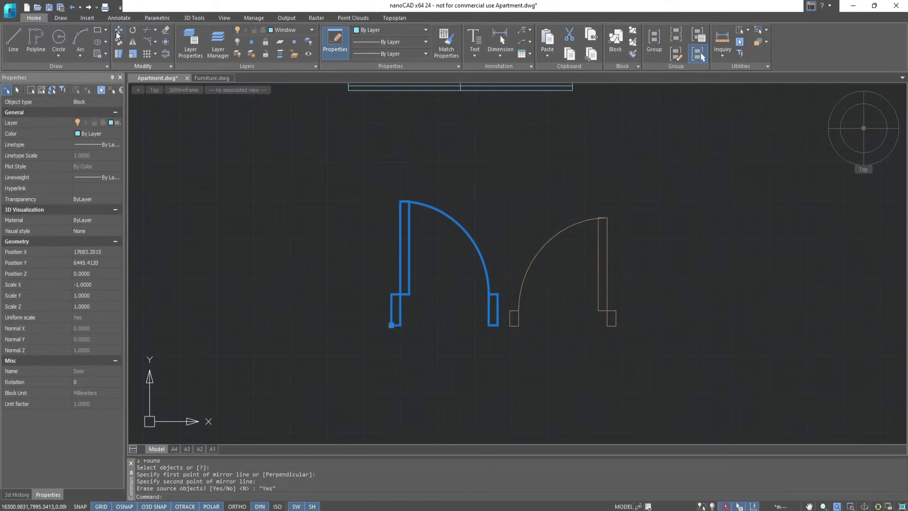
- Move the mirrored door to the entrance wall corner in the bottom wall
{"action": "left_click", "coordinate": [119, 31]}
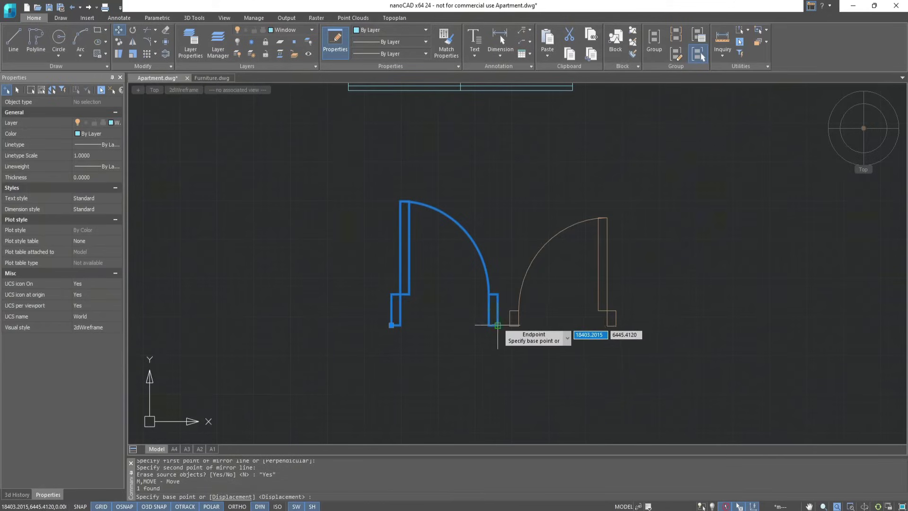
{"action": "left_click", "coordinate": [497, 325]}
{"action": "scroll", "coordinate": [383, 341], "scroll_direction": "down", "scroll_amount": 5}
{"action": "middle_click_drag", "start_coordinate": [315, 361], "coordinate": [555, 170]}
{"action": "left_click", "coordinate": [372, 322]}
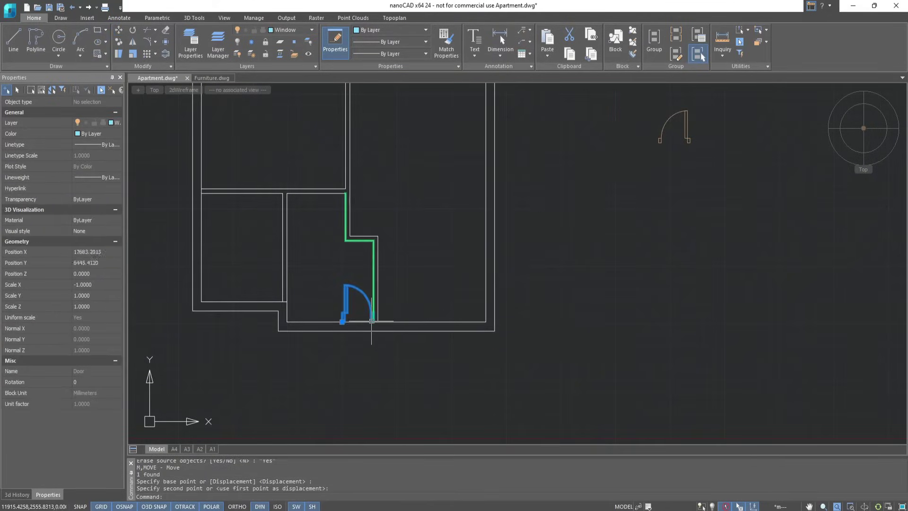
- Rotate the entrance door 180° about its corner
{"action": "scroll", "coordinate": [307, 318], "scroll_direction": "up", "scroll_amount": 4}
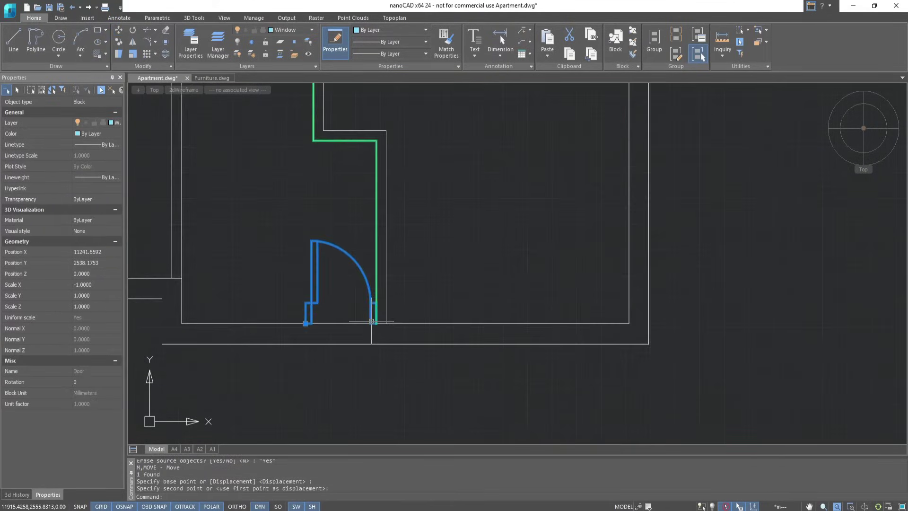
{"action": "left_click", "coordinate": [133, 34]}
{"action": "left_click", "coordinate": [389, 325]}
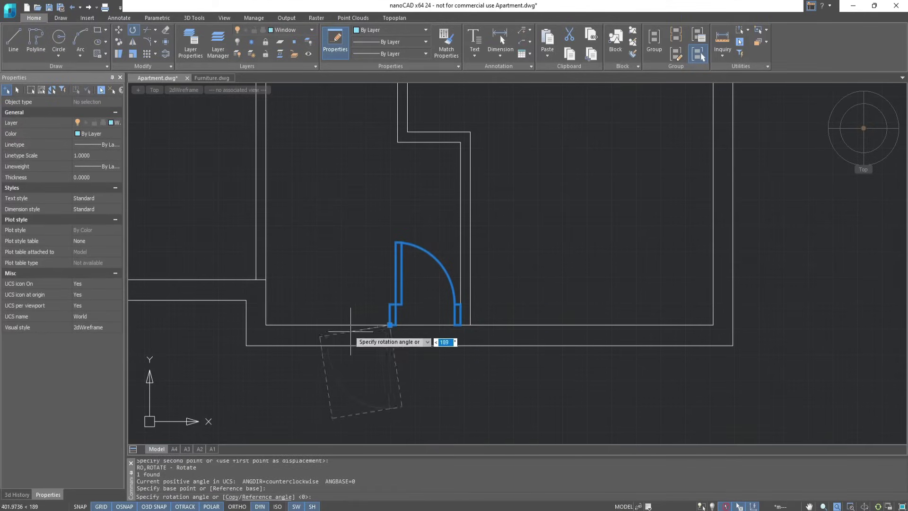
{"action": "left_click", "coordinate": [327, 325]}
{"action": "key", "text": "Escape"}
{"action": "scroll", "coordinate": [766, 180], "scroll_direction": "down", "scroll_amount": 5}
{"action": "middle_click_drag", "start_coordinate": [786, 170], "coordinate": [700, 306]}
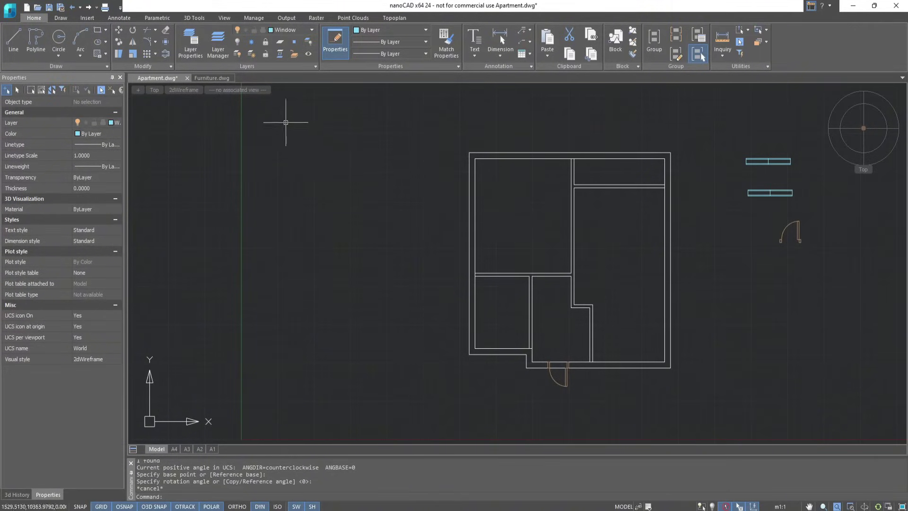
- Copy the spare door into the lower-left, middle and large right rooms
{"action": "left_click", "coordinate": [123, 41]}
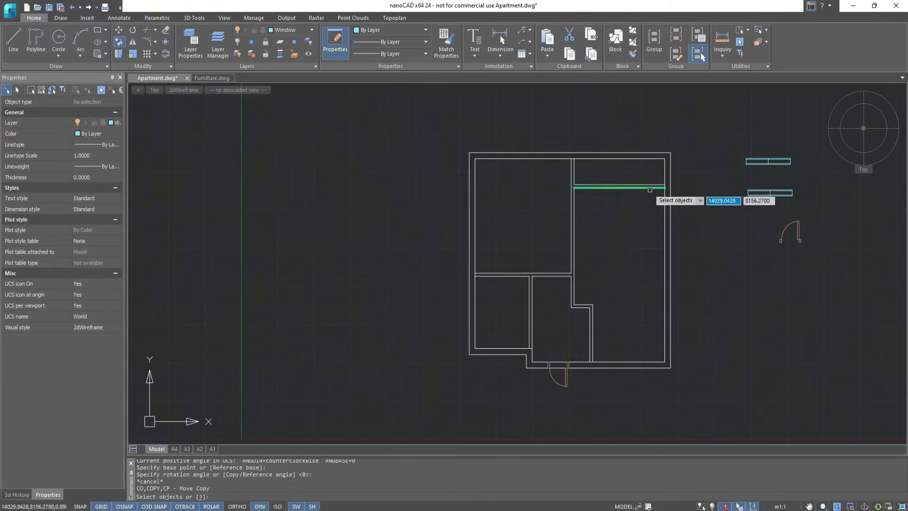
{"action": "left_click", "coordinate": [798, 229]}
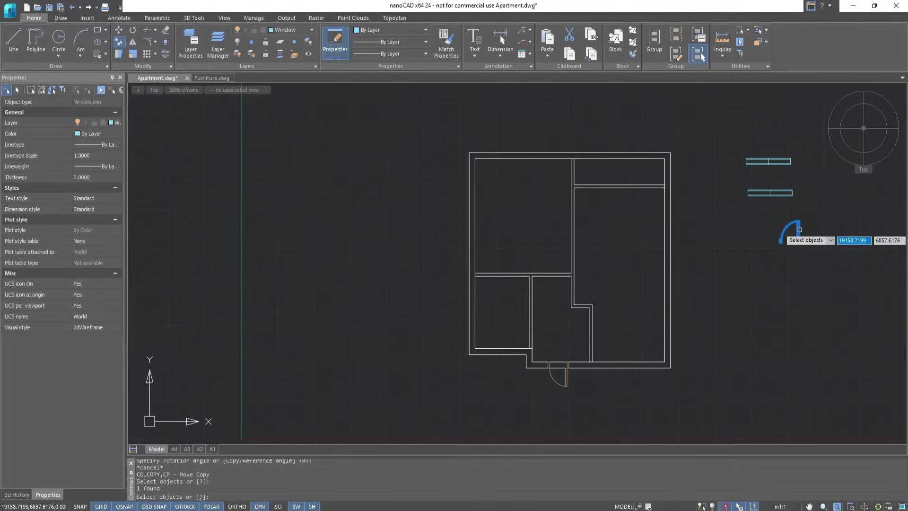
{"action": "key", "text": "Return"}
{"action": "left_click", "coordinate": [780, 242]}
{"action": "left_click", "coordinate": [500, 321]}
{"action": "left_click", "coordinate": [537, 266]}
{"action": "left_click", "coordinate": [644, 204]}
{"action": "key", "text": "Escape"}
{"action": "key", "text": "Escape"}
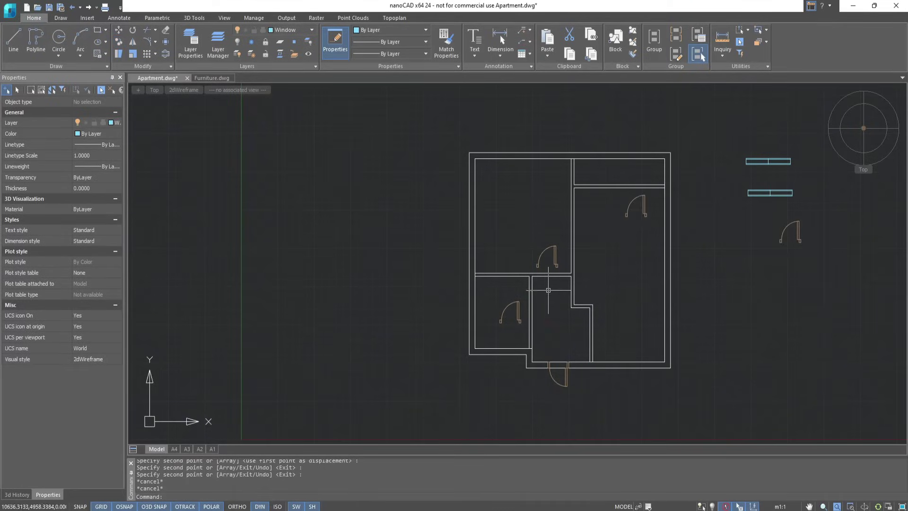
- Turn the middle-room door a quarter turn and move it onto the wall intersection
{"action": "scroll", "coordinate": [545, 293], "scroll_direction": "up", "scroll_amount": 5}
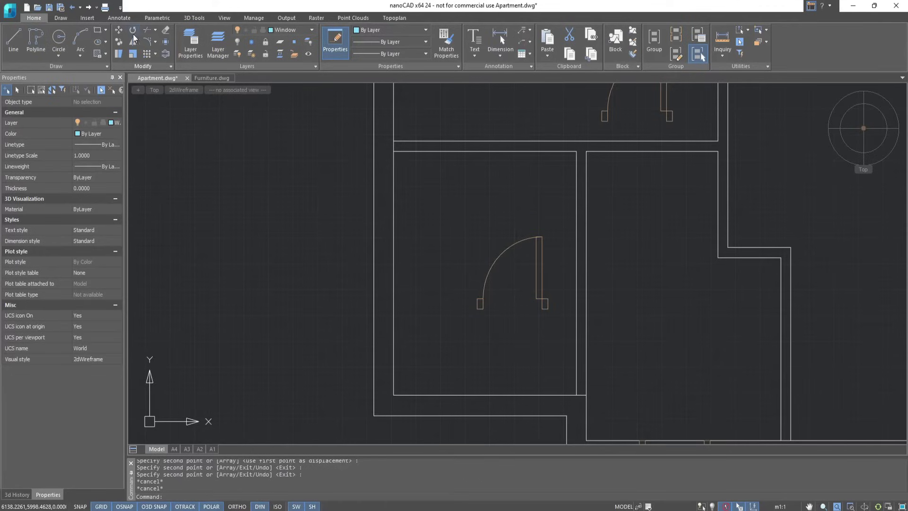
{"action": "type", "text": "ro"}
{"action": "key", "text": "Return"}
{"action": "left_click", "coordinate": [540, 299]}
{"action": "key", "text": "Return"}
{"action": "left_click", "coordinate": [541, 298]}
{"action": "left_click", "coordinate": [538, 340]}
{"action": "type", "text": "m"}
{"action": "key", "text": "Return"}
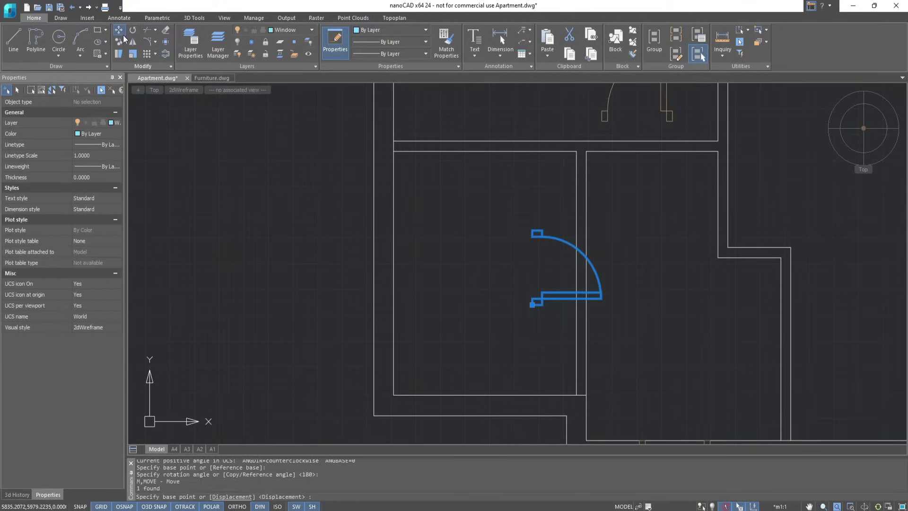
{"action": "left_click", "coordinate": [533, 304]}
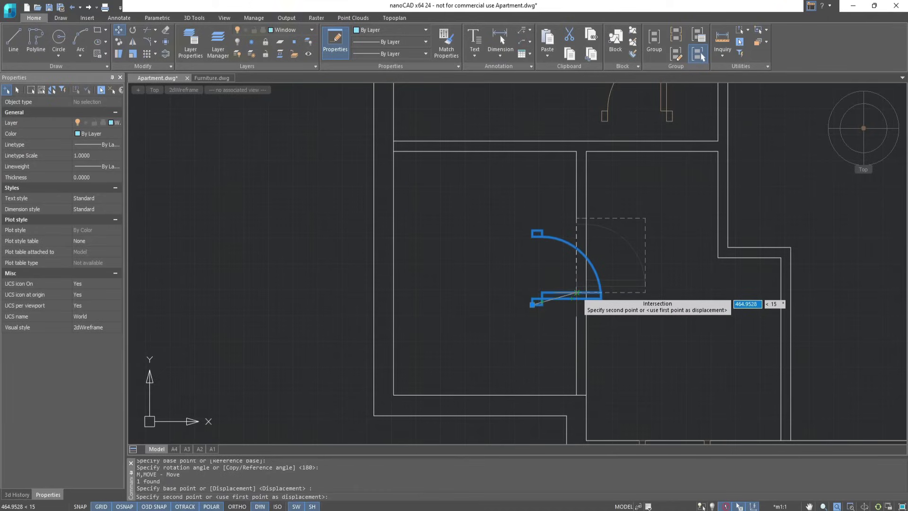
{"action": "left_click", "coordinate": [577, 292]}
{"action": "key", "text": "Escape"}
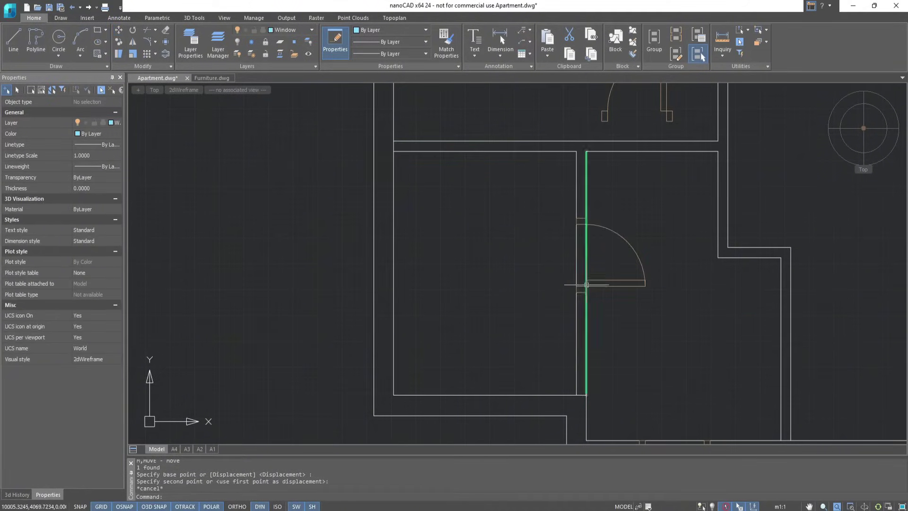
- Rotate the next door copy and move it into its lower wall opening
{"action": "middle_click_drag", "start_coordinate": [648, 189], "coordinate": [625, 427]}
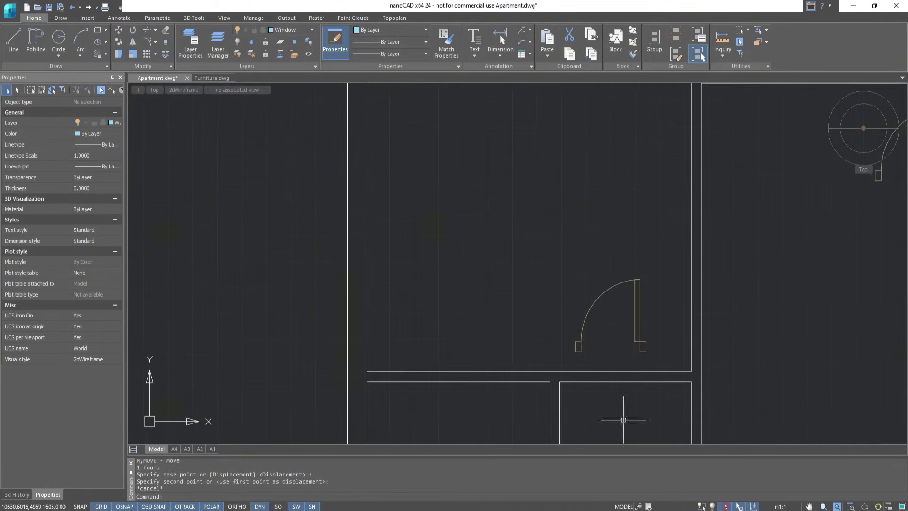
{"action": "left_click", "coordinate": [133, 32]}
{"action": "left_click", "coordinate": [641, 337]}
{"action": "key", "text": "Return"}
{"action": "left_click", "coordinate": [640, 341]}
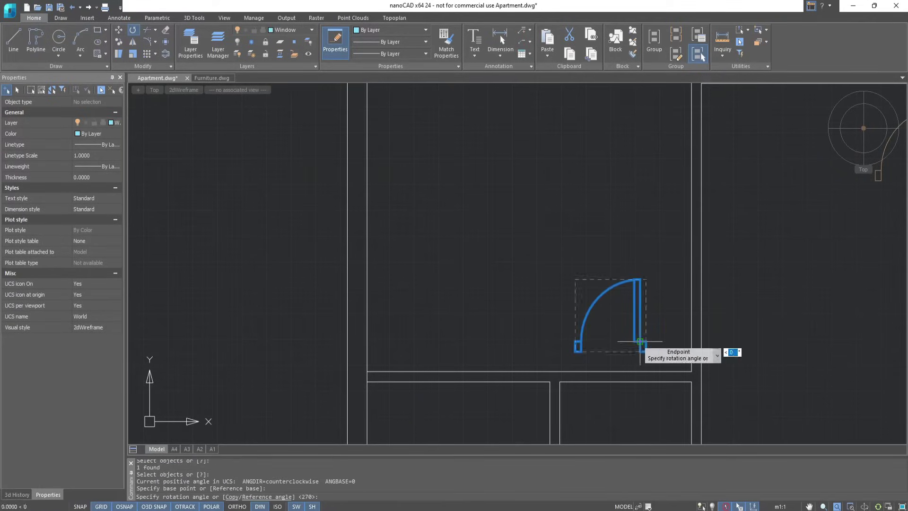
{"action": "left_click", "coordinate": [588, 342]}
{"action": "type", "text": "m"}
{"action": "key", "text": "Return"}
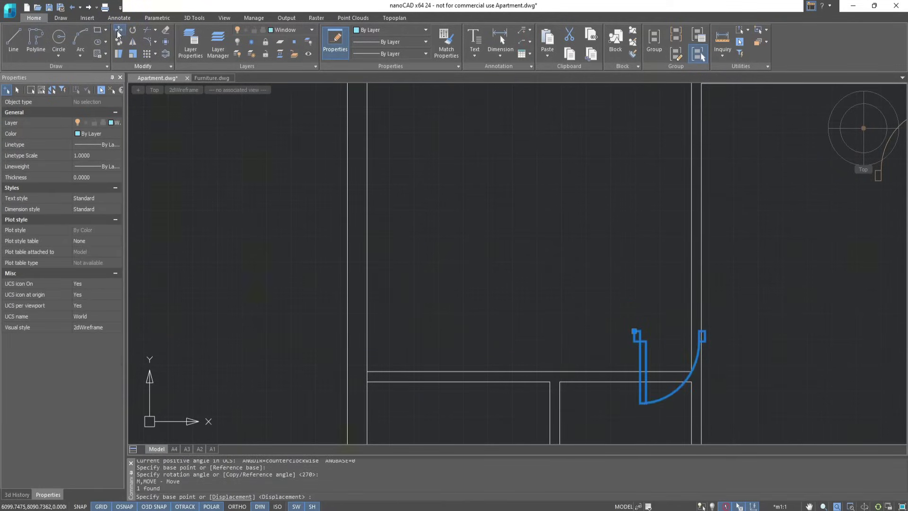
{"action": "left_click", "coordinate": [634, 331]}
{"action": "left_click", "coordinate": [585, 371]}
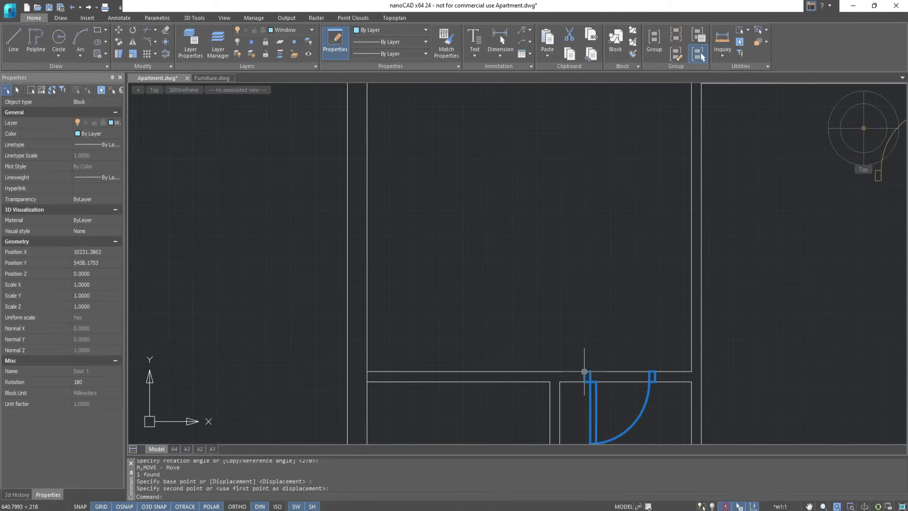
- Mirror the right-room door with MI about a vertical line, erasing the original
{"action": "middle_click_drag", "start_coordinate": [584, 372], "coordinate": [518, 270]}
{"action": "key", "text": "Escape"}
{"action": "scroll", "coordinate": [518, 270], "scroll_direction": "down", "scroll_amount": 2}
{"action": "middle_click_drag", "start_coordinate": [734, 153], "coordinate": [593, 339]}
{"action": "scroll", "coordinate": [593, 340], "scroll_direction": "up", "scroll_amount": 2}
{"action": "type", "text": "mi"}
{"action": "key", "text": "Return"}
{"action": "left_click", "coordinate": [644, 296]}
{"action": "key", "text": "Return"}
{"action": "left_click", "coordinate": [644, 311]}
{"action": "left_click", "coordinate": [641, 354]}
{"action": "left_click", "coordinate": [658, 381]}
- Rotate the door 180° and move it into the opening below the top-right room
{"action": "type", "text": "ro"}
{"action": "key", "text": "Return"}
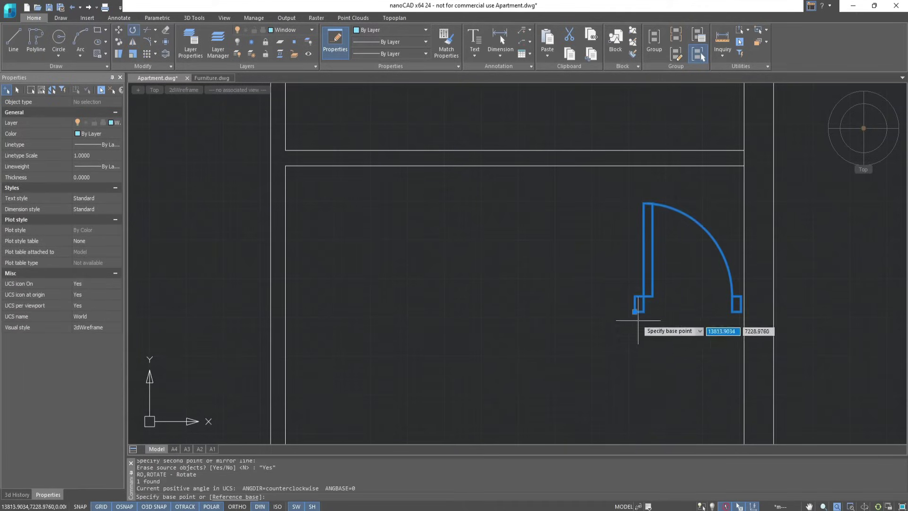
{"action": "left_click", "coordinate": [634, 311]}
{"action": "left_click", "coordinate": [537, 312]}
{"action": "left_click", "coordinate": [122, 30]}
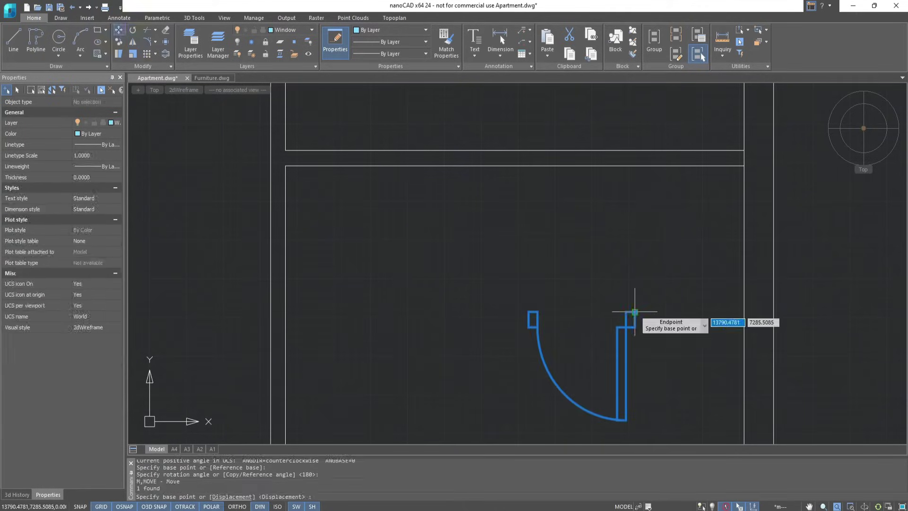
{"action": "left_click", "coordinate": [634, 311]}
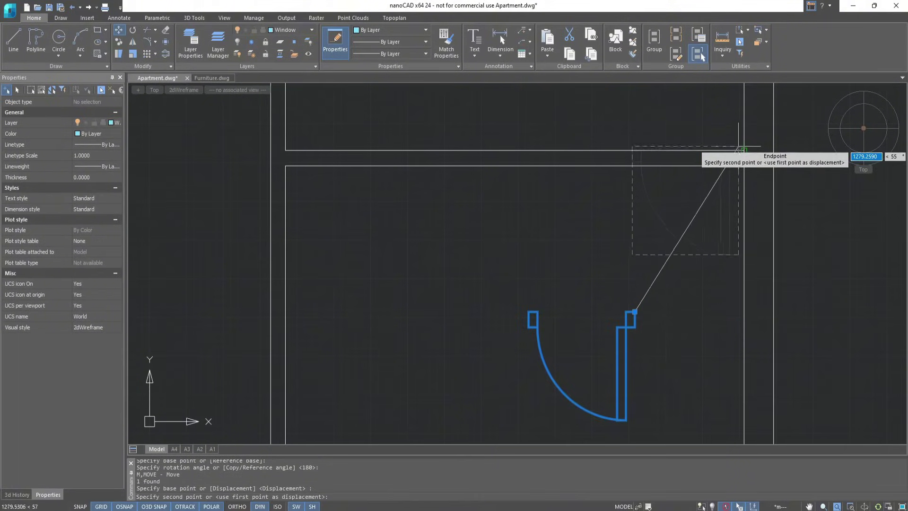
{"action": "left_click", "coordinate": [698, 150]}
{"action": "key", "text": "Escape"}
{"action": "scroll", "coordinate": [657, 264], "scroll_direction": "down", "scroll_amount": 5}
{"action": "middle_click_drag", "start_coordinate": [635, 294], "coordinate": [625, 211]}
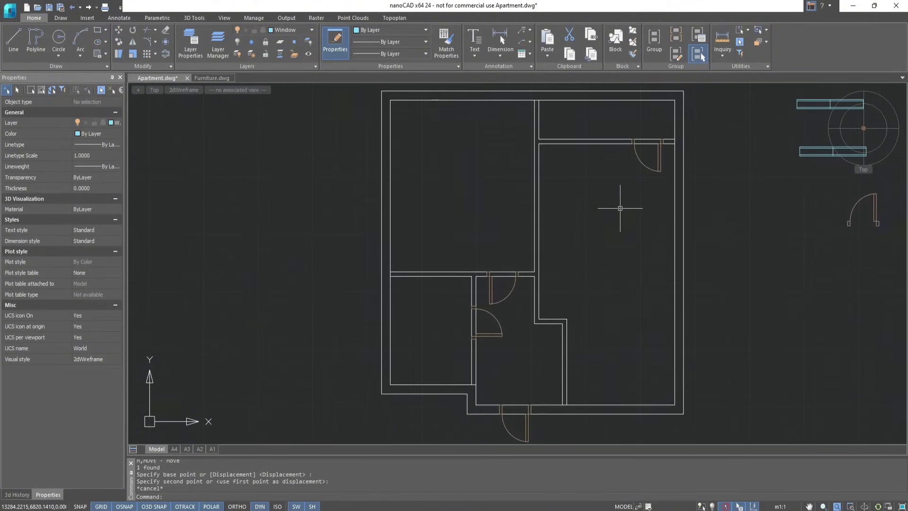
{"action": "scroll", "coordinate": [572, 295], "scroll_direction": "up", "scroll_amount": 5}
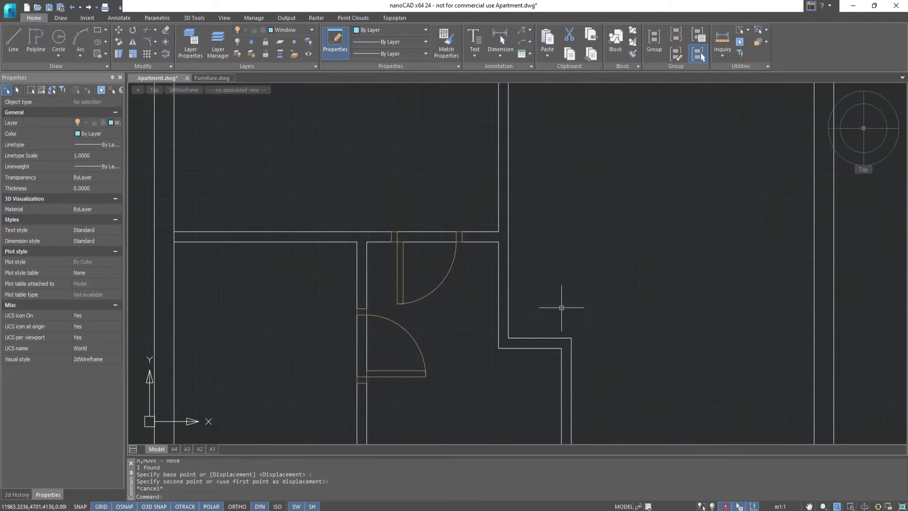
{"action": "middle_click_drag", "start_coordinate": [558, 318], "coordinate": [542, 248]}
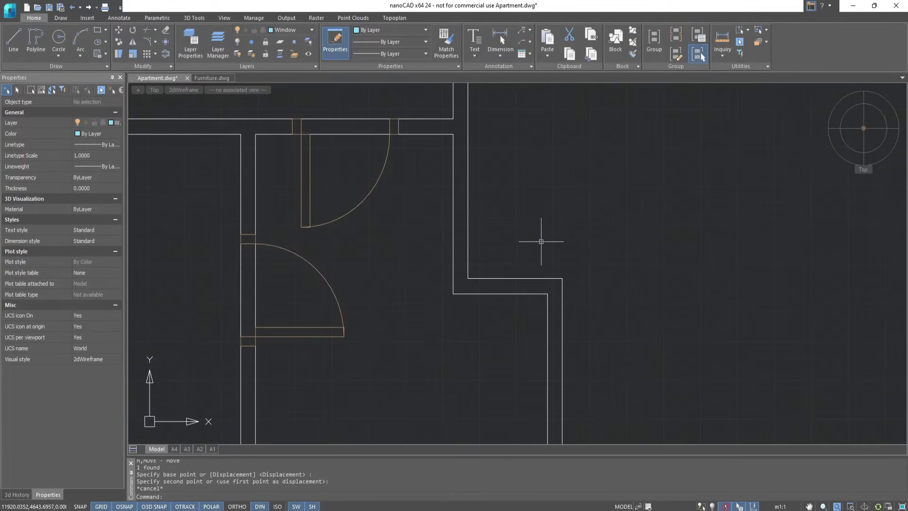
- Make Wall the current layer
{"action": "left_click", "coordinate": [302, 30]}
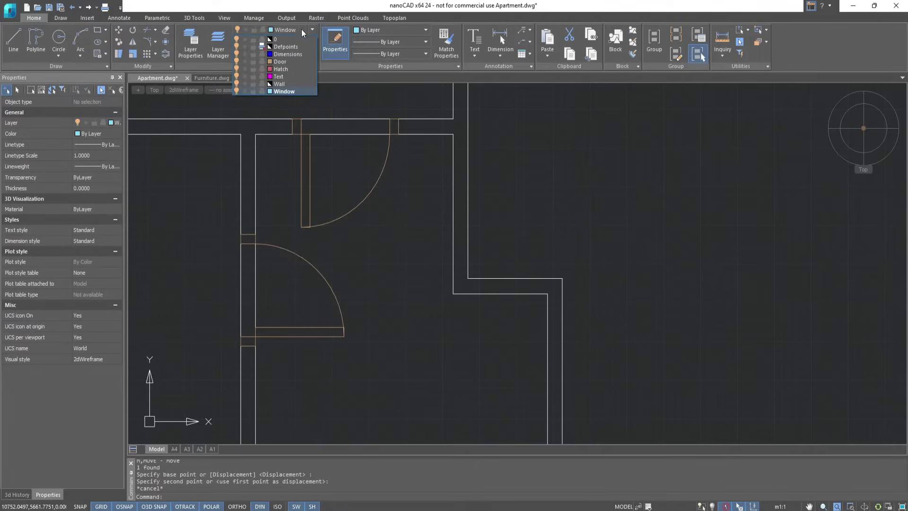
{"action": "left_click", "coordinate": [288, 84]}
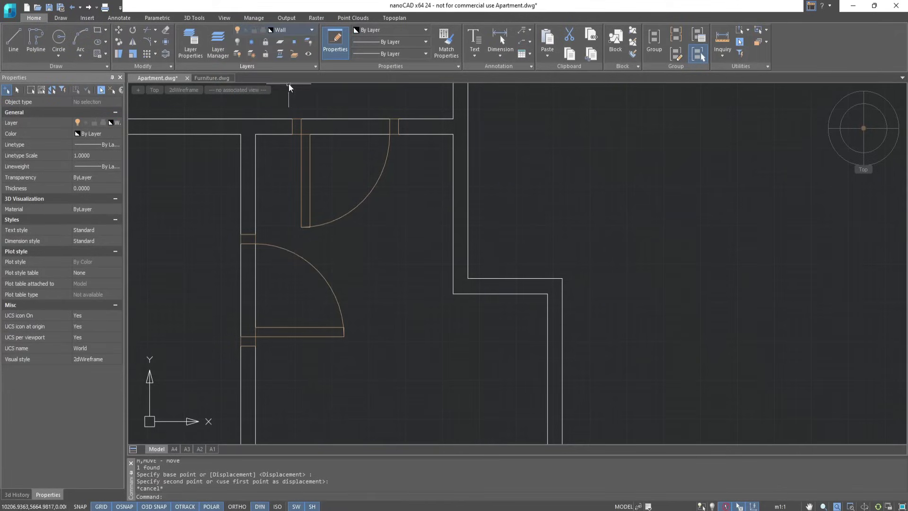
{"action": "left_click", "coordinate": [21, 47]}
{"action": "left_click", "coordinate": [453, 133]}
{"action": "key", "text": "Escape"}
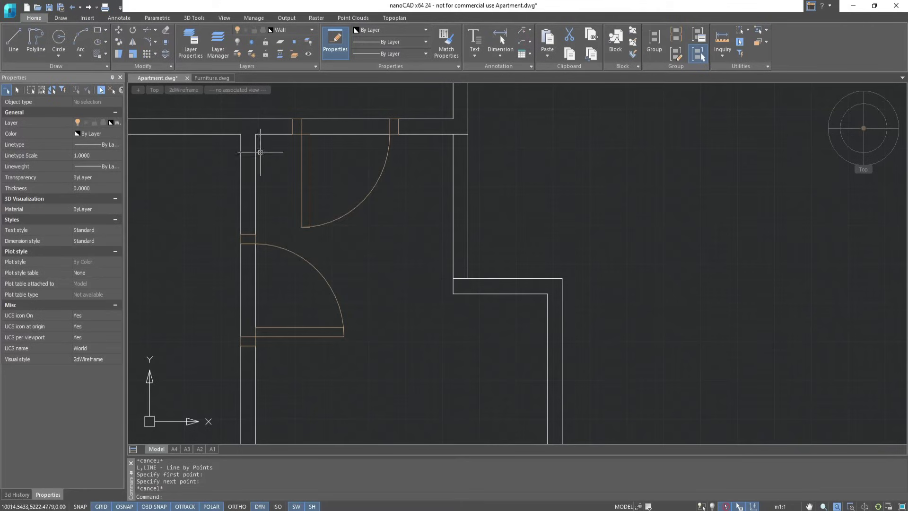
- Smart Trim the wall lines crossing the left, top-right and bottom door openings
{"action": "left_click", "coordinate": [64, 18]}
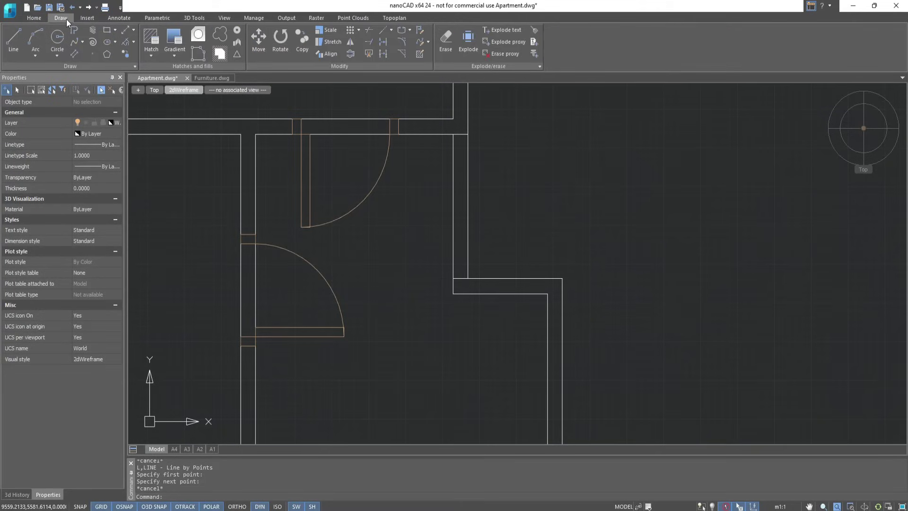
{"action": "left_click", "coordinate": [368, 53]}
{"action": "left_click", "coordinate": [455, 200]}
{"action": "scroll", "coordinate": [453, 200], "scroll_direction": "down", "scroll_amount": 5}
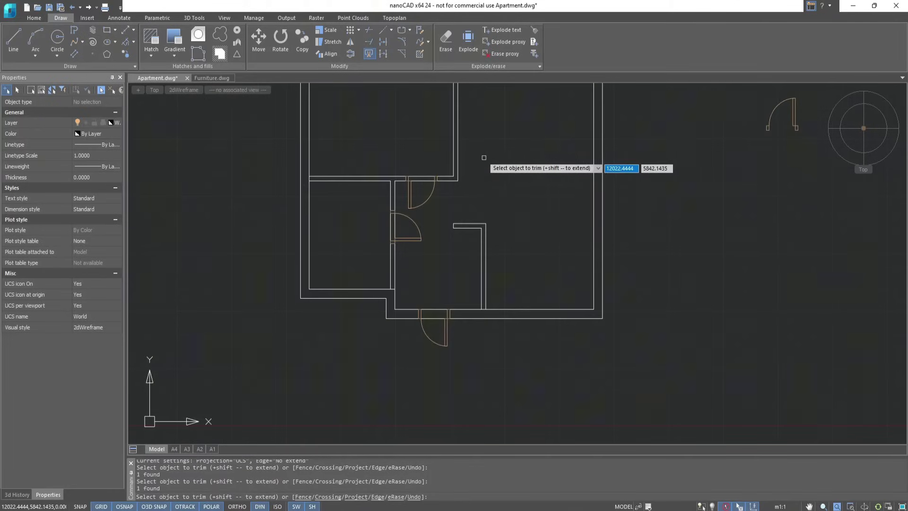
{"action": "middle_click_drag", "start_coordinate": [487, 168], "coordinate": [492, 264]}
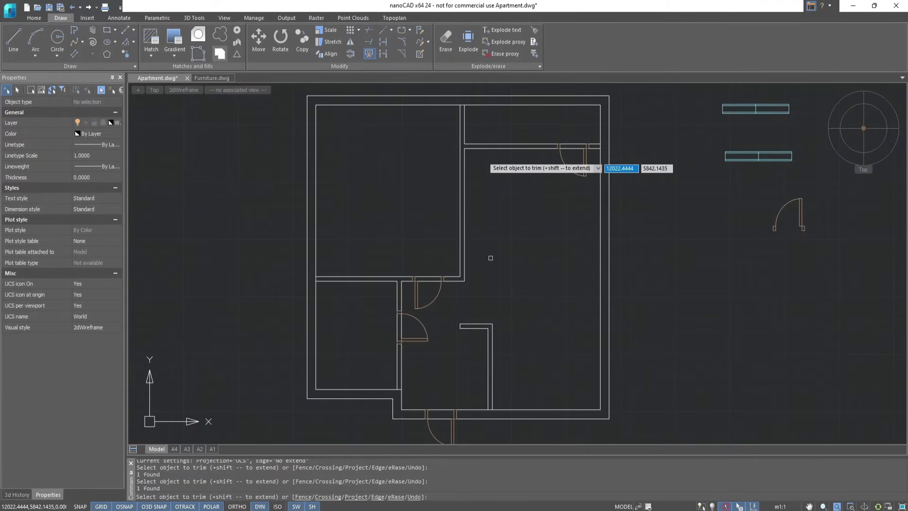
{"action": "left_click", "coordinate": [575, 148]}
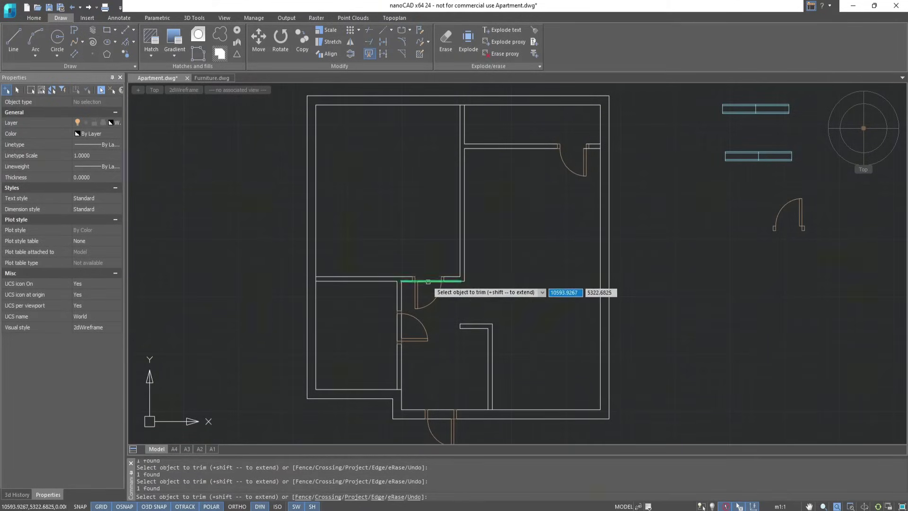
{"action": "left_click", "coordinate": [438, 410]}
{"action": "key", "text": "Escape"}
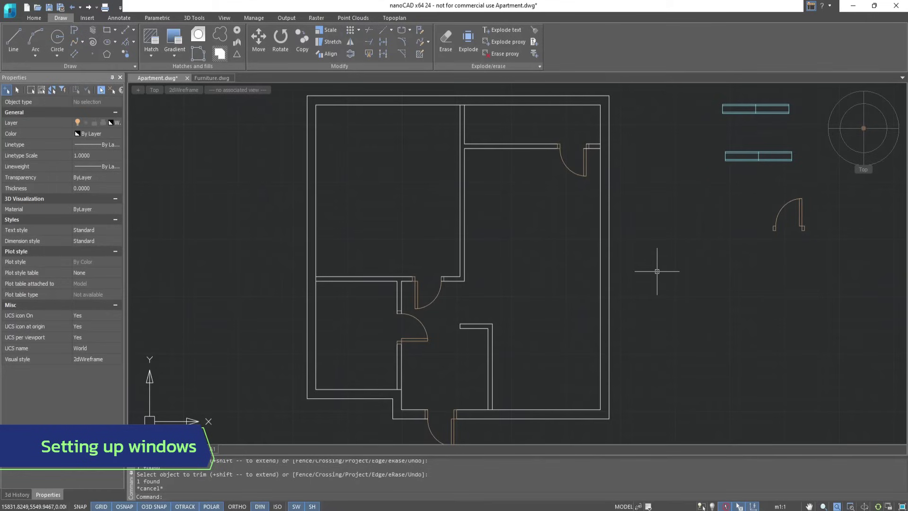
- Copy the window block four times in a row above the plan
{"action": "left_click", "coordinate": [302, 41]}
{"action": "left_click", "coordinate": [754, 109]}
{"action": "key", "text": "Return"}
{"action": "left_click", "coordinate": [756, 104]}
{"action": "middle_click_drag", "start_coordinate": [464, 124], "coordinate": [455, 261]}
{"action": "left_click", "coordinate": [340, 212]}
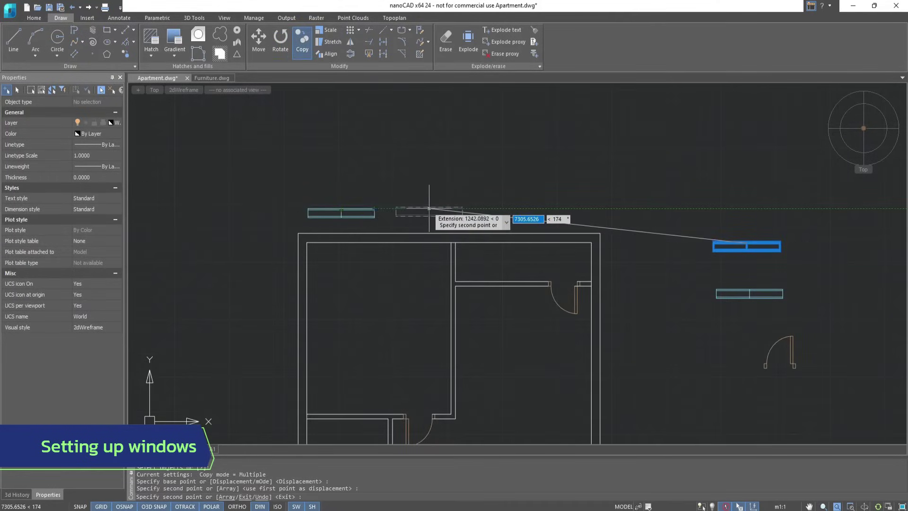
{"action": "left_click", "coordinate": [428, 211]}
{"action": "left_click", "coordinate": [502, 211]}
{"action": "left_click", "coordinate": [569, 207]}
{"action": "key", "text": "Escape"}
{"action": "key", "text": "Escape"}
{"action": "scroll", "coordinate": [367, 253], "scroll_direction": "up", "scroll_amount": 4}
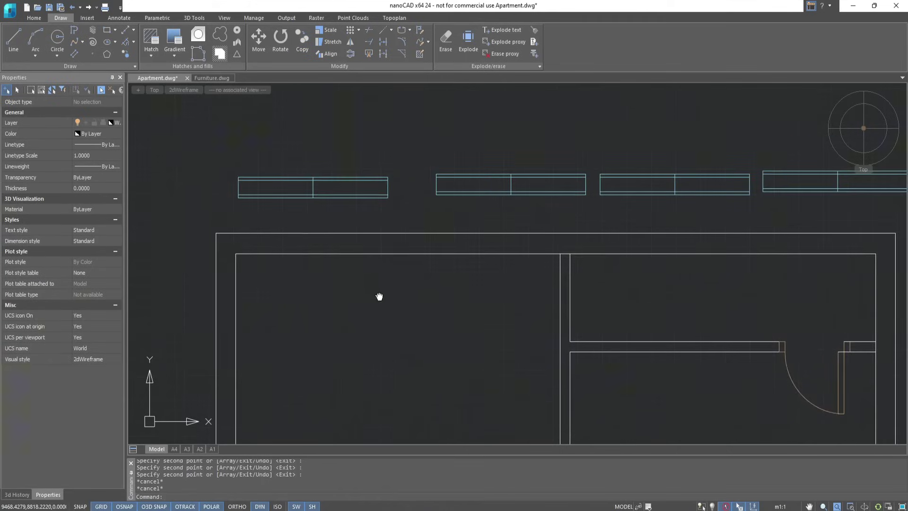
- Move two window copies onto the top wall, starting at the top-left corner
{"action": "left_click", "coordinate": [258, 40]}
{"action": "left_click", "coordinate": [284, 179]}
{"action": "key", "text": "Return"}
{"action": "left_click", "coordinate": [238, 197]}
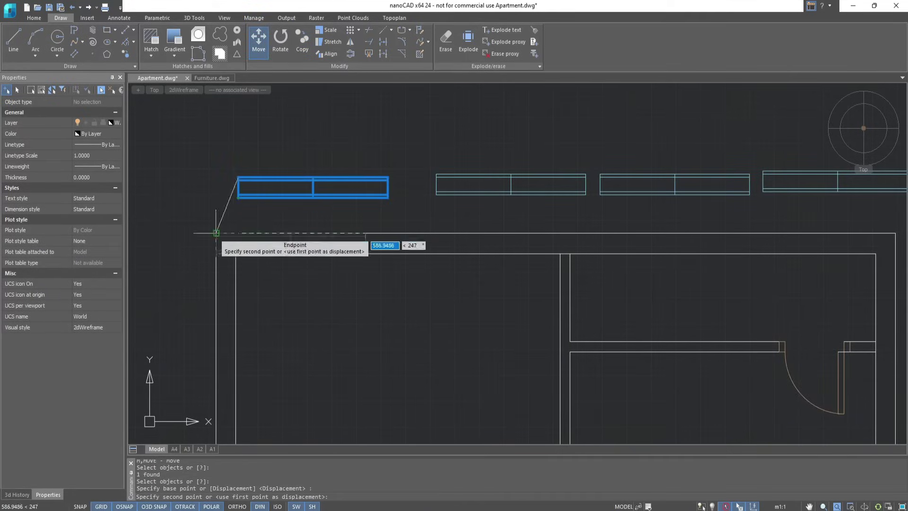
{"action": "left_click", "coordinate": [247, 253]}
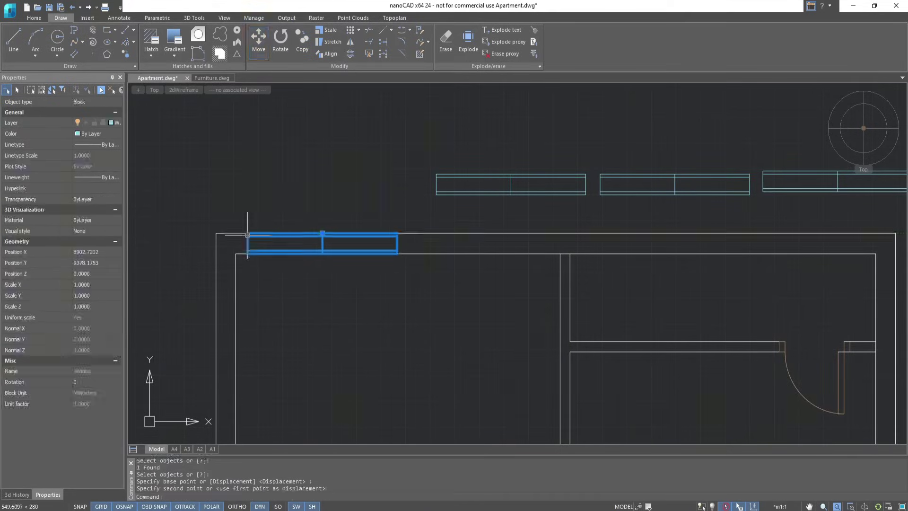
{"action": "key", "text": "Escape"}
{"action": "left_click", "coordinate": [266, 32]}
{"action": "left_click", "coordinate": [442, 174]}
{"action": "key", "text": "Return"}
{"action": "left_click", "coordinate": [436, 194]}
{"action": "left_click", "coordinate": [397, 254]}
{"action": "key", "text": "Escape"}
- Move a third window into the top wall opening
{"action": "left_click", "coordinate": [263, 42]}
{"action": "middle_click_drag", "start_coordinate": [719, 205], "coordinate": [498, 214]}
{"action": "scroll", "coordinate": [497, 217], "scroll_direction": "up", "scroll_amount": 2}
{"action": "left_click", "coordinate": [373, 169]}
{"action": "key", "text": "Return"}
{"action": "left_click", "coordinate": [320, 168]}
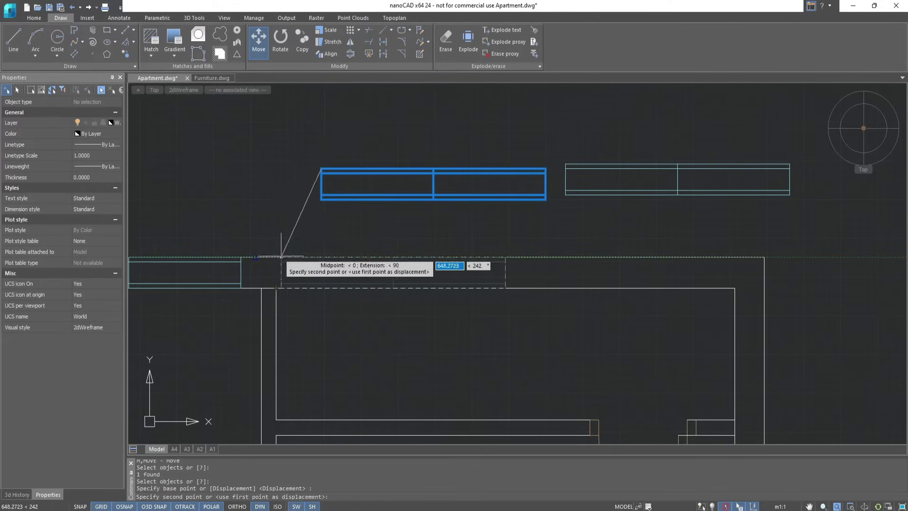
{"action": "scroll", "coordinate": [283, 257], "scroll_direction": "up", "scroll_amount": 2}
{"action": "left_click", "coordinate": [288, 259]}
{"action": "scroll", "coordinate": [287, 259], "scroll_direction": "down", "scroll_amount": 2}
{"action": "key", "text": "Escape"}
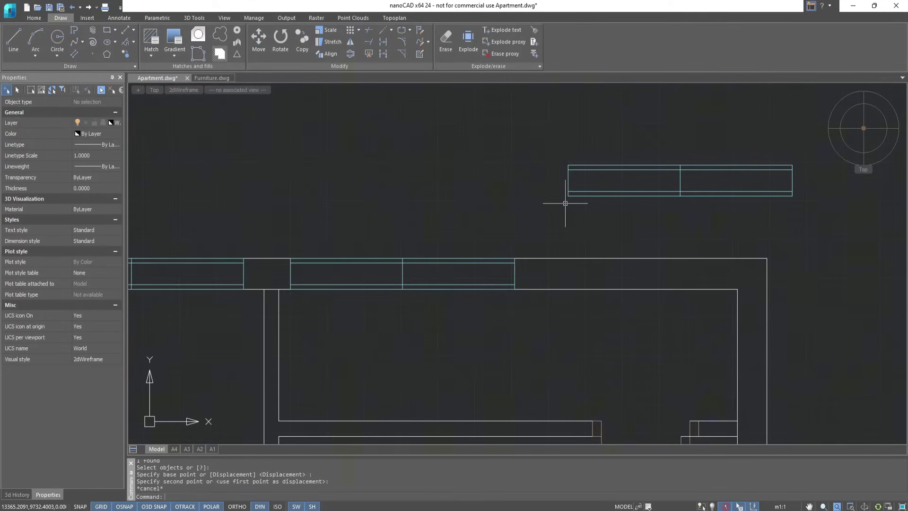
- Start moving the upper window block, using its corner as base point
{"action": "type", "text": "m"}
{"action": "key", "text": "Return"}
{"action": "left_click", "coordinate": [567, 185]}
{"action": "key", "text": "Return"}
{"action": "left_click", "coordinate": [567, 165]}
{"action": "scroll", "coordinate": [618, 243], "scroll_direction": "down", "scroll_amount": 5}
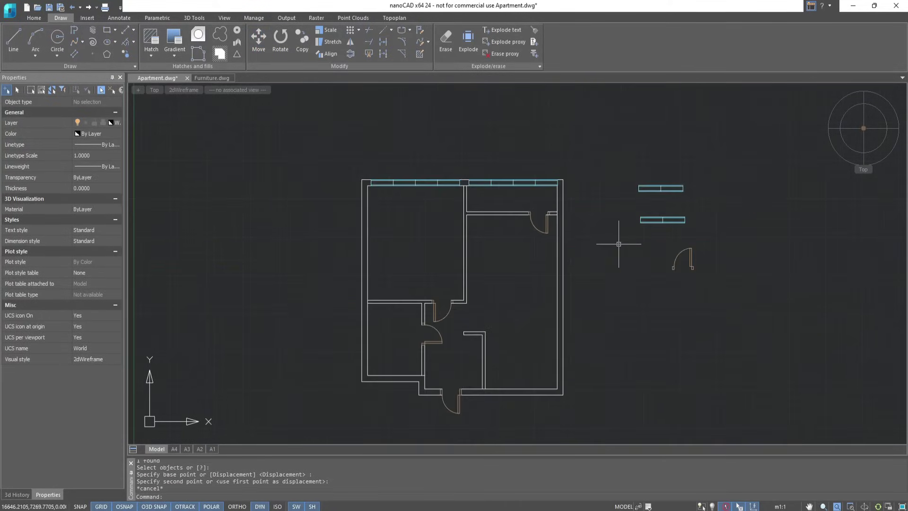
- Copy all twelve furniture blocks from Furniture.dwg and paste them above the plan in Apartment.dwg
{"action": "left_click", "coordinate": [214, 78]}
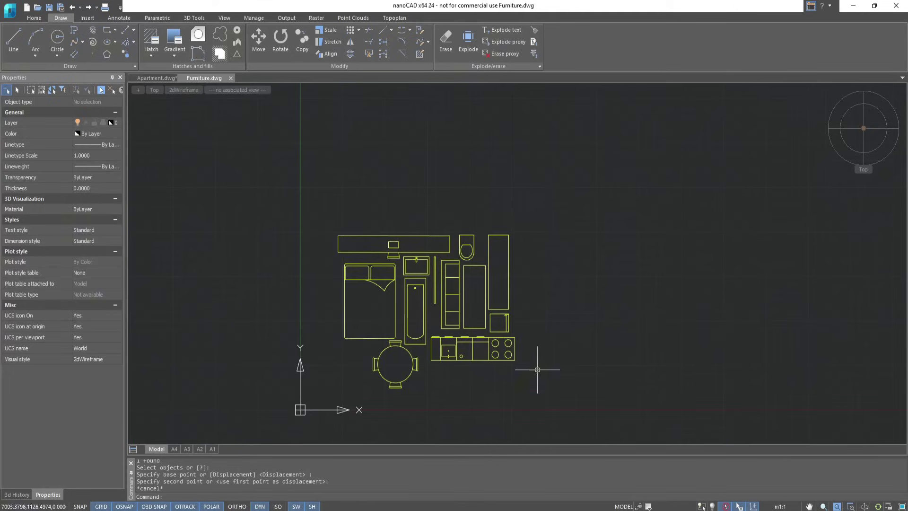
{"action": "left_click_drag", "start_coordinate": [538, 390], "coordinate": [334, 205]}
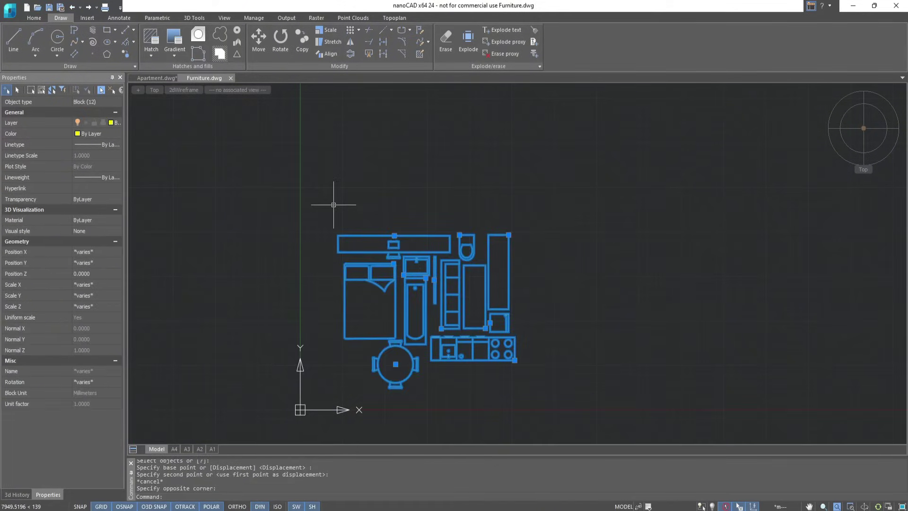
{"action": "key", "text": "ctrl+c"}
{"action": "left_click", "coordinate": [153, 79]}
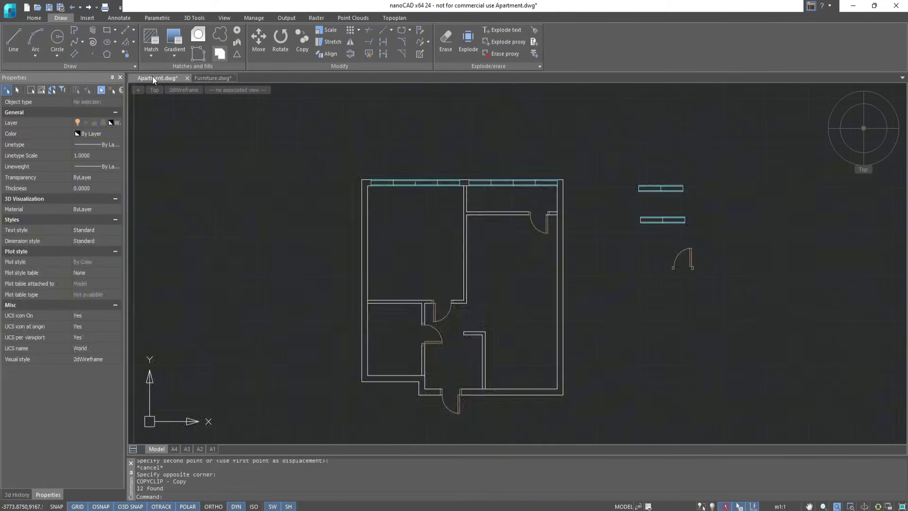
{"action": "key", "text": "ctrl+v"}
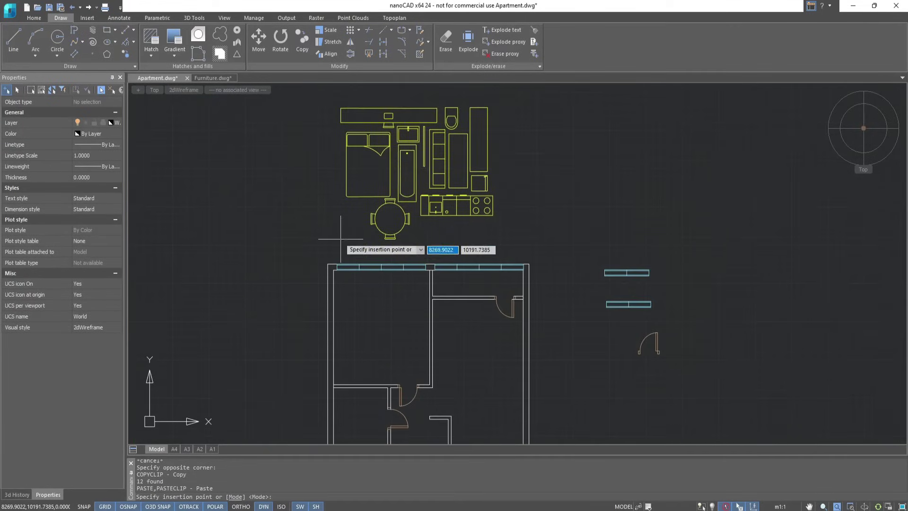
{"action": "left_click", "coordinate": [340, 239]}
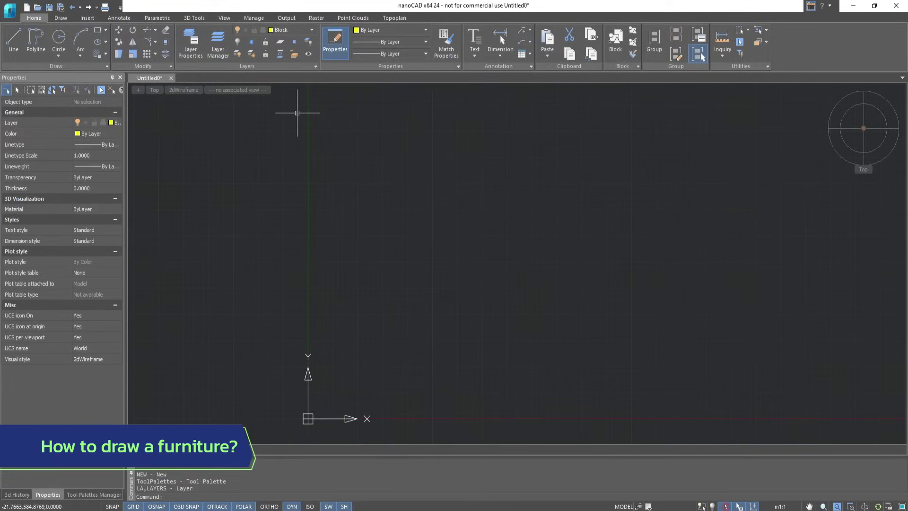
- Draw a 1500 by 2200 rectangle for the bed outline
{"action": "left_click", "coordinate": [101, 31]}
{"action": "left_click", "coordinate": [376, 388]}
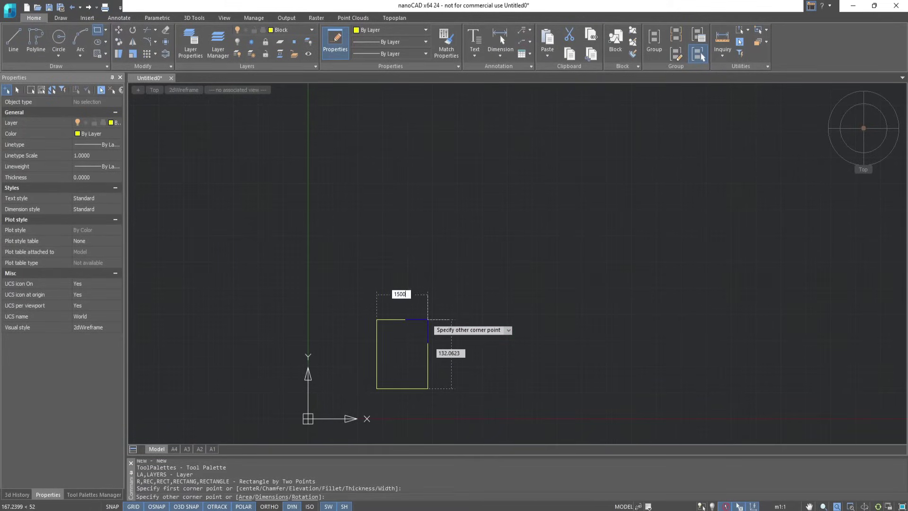
{"action": "key", "text": "Tab"}
{"action": "type", "text": "2200"}
{"action": "key", "text": "Return"}
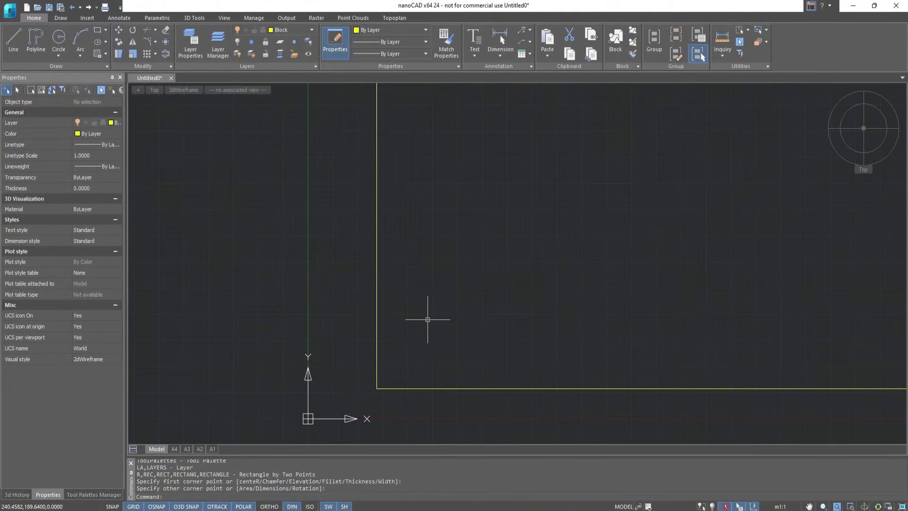
{"action": "scroll", "coordinate": [505, 258], "scroll_direction": "down", "scroll_amount": 6}
{"action": "mouse_move", "coordinate": [533, 161]}
{"action": "middle_mouse_down"}
{"action": "mouse_move", "coordinate": [480, 236]}
{"action": "mouse_move", "coordinate": [461, 238]}
{"action": "middle_mouse_up"}
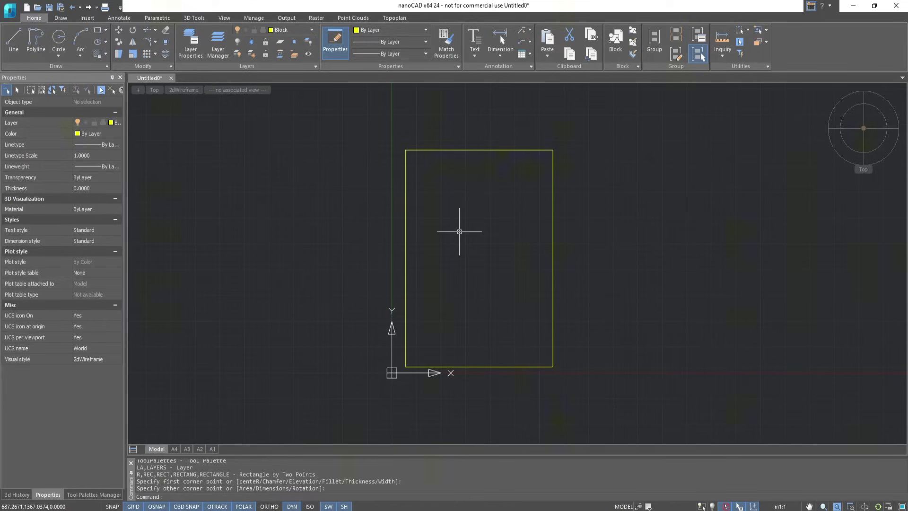
- Draw a horizontal line 450 below the top-left corner across to the right edge
{"action": "left_click", "coordinate": [7, 46]}
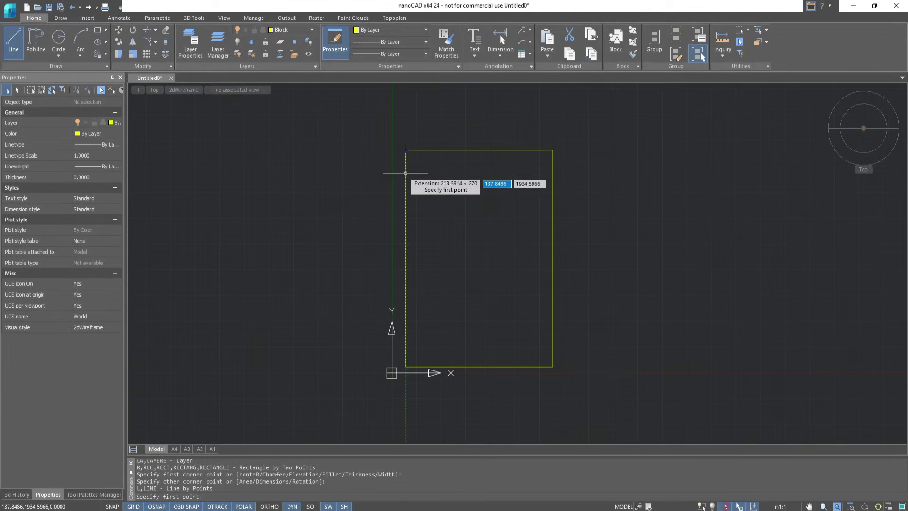
{"action": "type", "text": "450"}
{"action": "key", "text": "Return"}
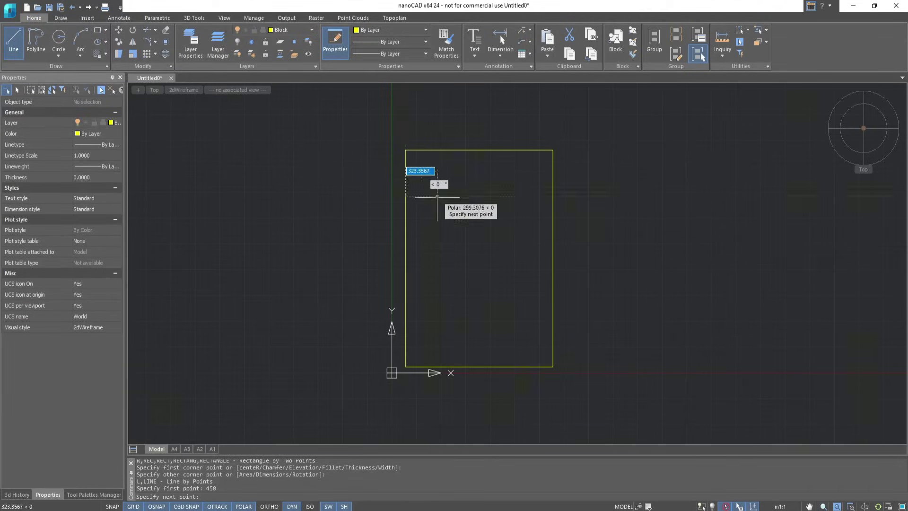
{"action": "left_click", "coordinate": [553, 196]}
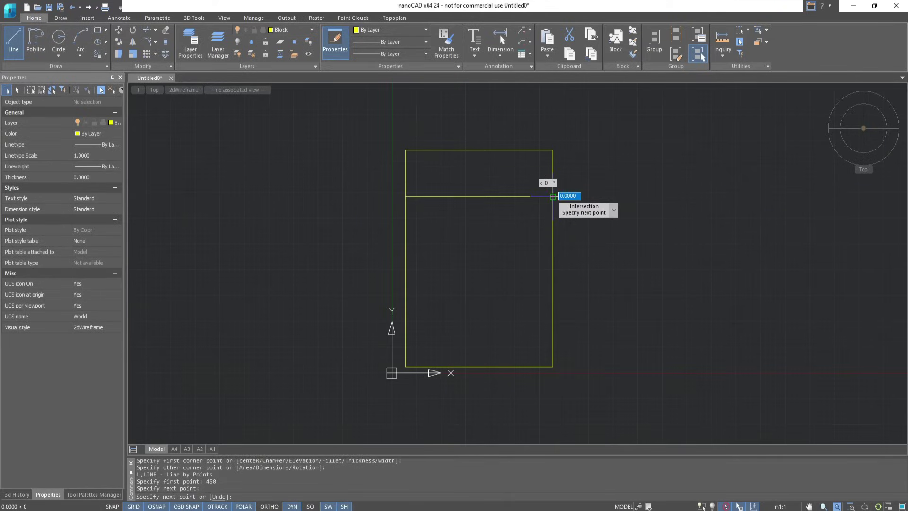
{"action": "key", "text": "Escape"}
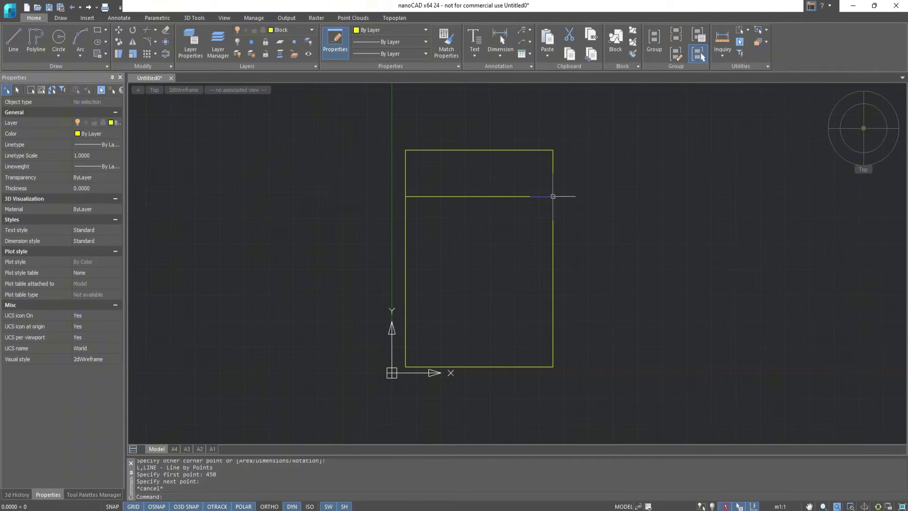
- Draw the first pillow as a 700 by 385 rectangle inset 25 from the corner
{"action": "left_click", "coordinate": [97, 29]}
{"action": "scroll", "coordinate": [419, 187], "scroll_direction": "up", "scroll_amount": 5}
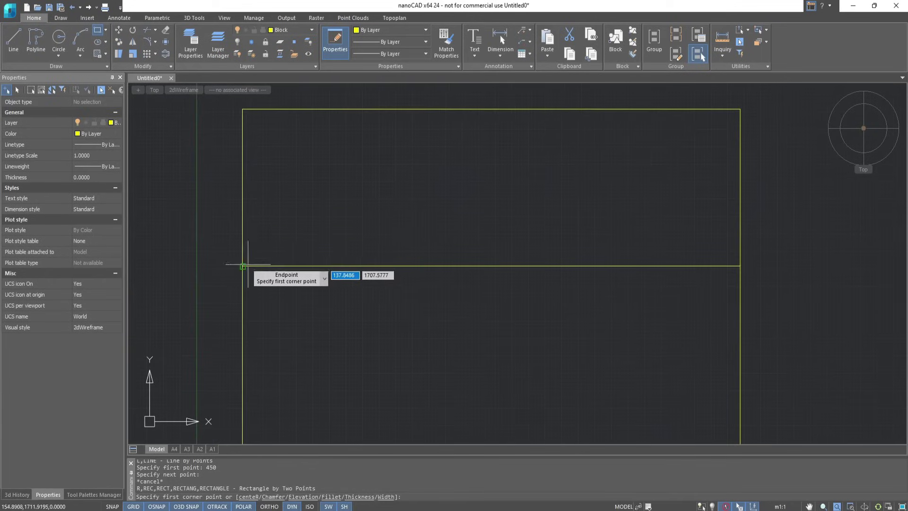
{"action": "type", "text": "25"}
{"action": "key", "text": "Return"}
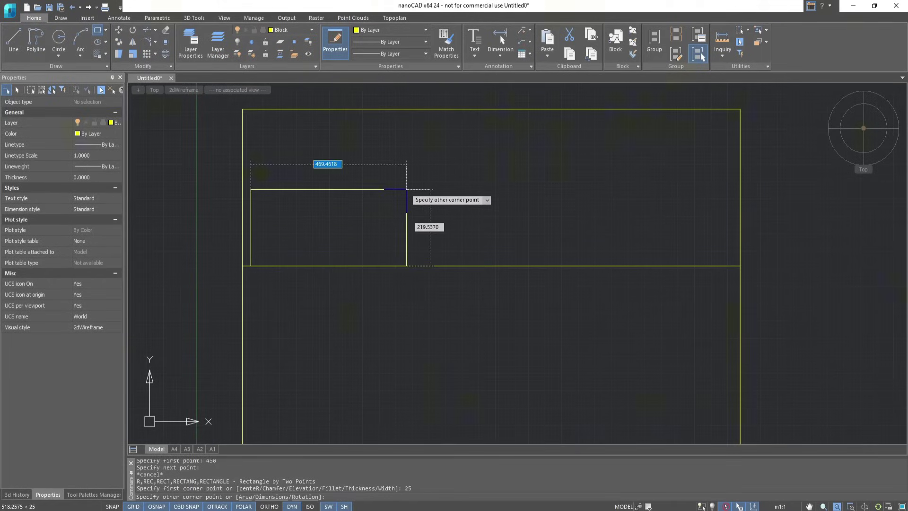
{"action": "key", "text": "Tab"}
{"action": "type", "text": "385"}
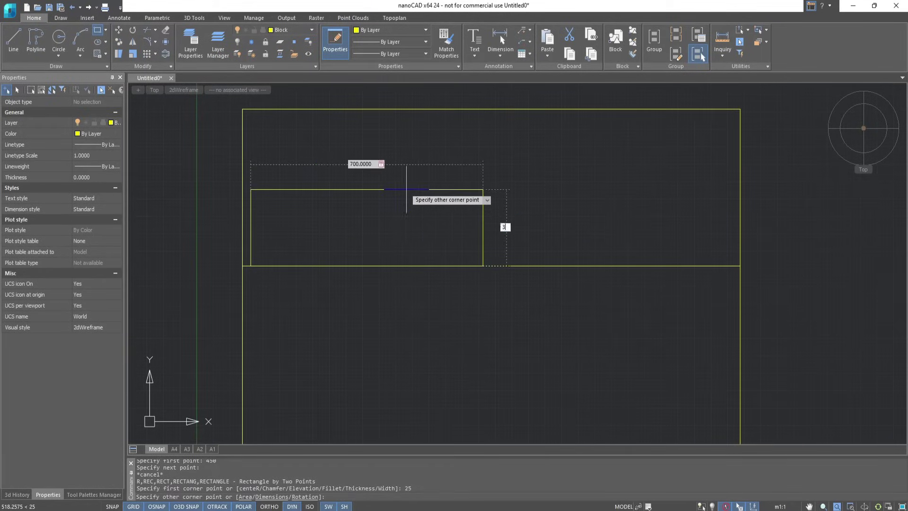
{"action": "key", "text": "Return"}
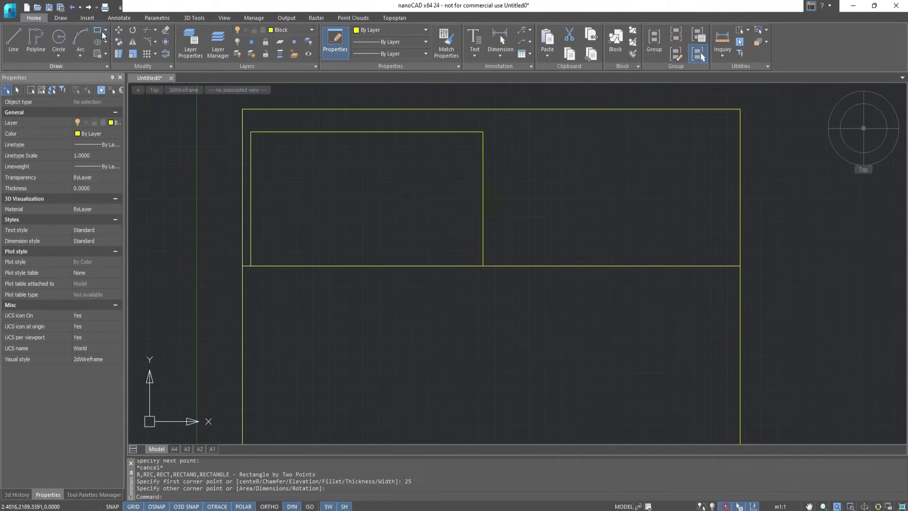
- Draw the second pillow as a 700 by 400 rectangle with a 25 offset
{"action": "left_click", "coordinate": [98, 30]}
{"action": "type", "text": "25"}
{"action": "key", "text": "Return"}
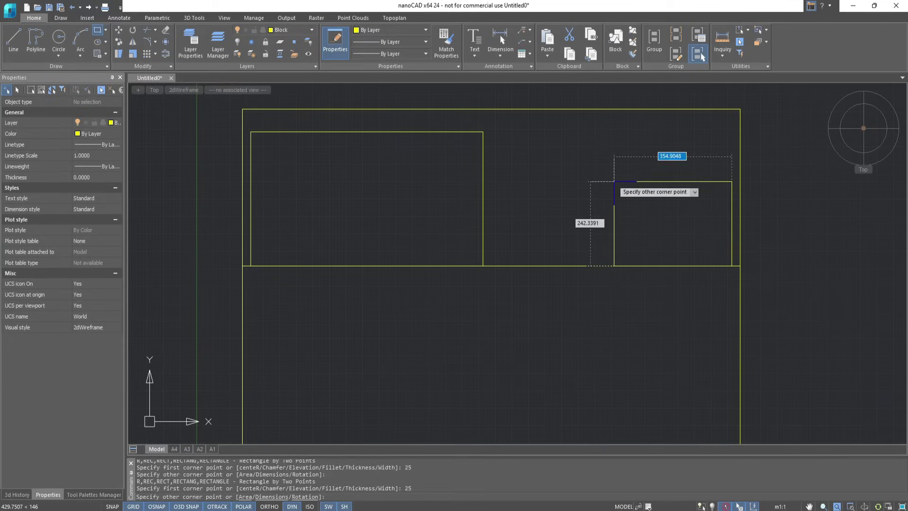
{"action": "type", "text": "700"}
{"action": "key", "text": "Tab"}
{"action": "type", "text": "400"}
{"action": "key", "text": "Return"}
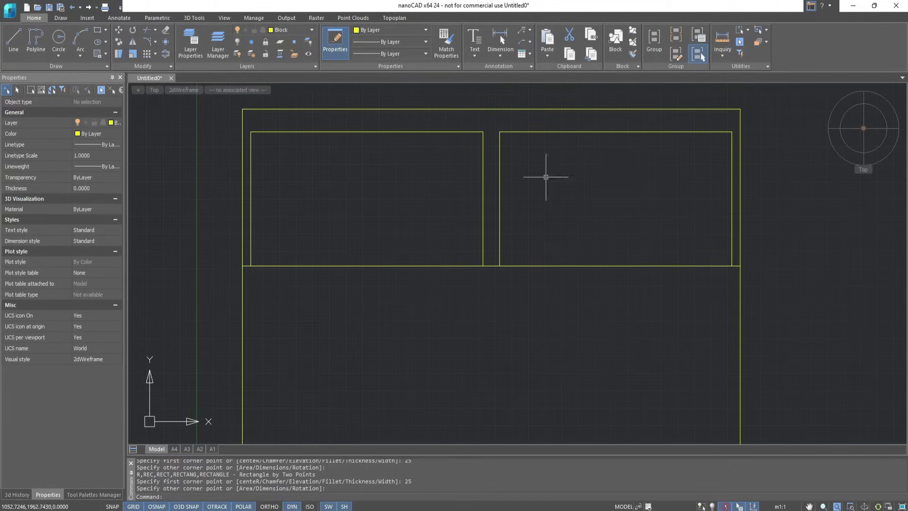
- Draw a 3-point arc starting 910 from the corner and dipping to a low point
{"action": "left_click", "coordinate": [81, 55]}
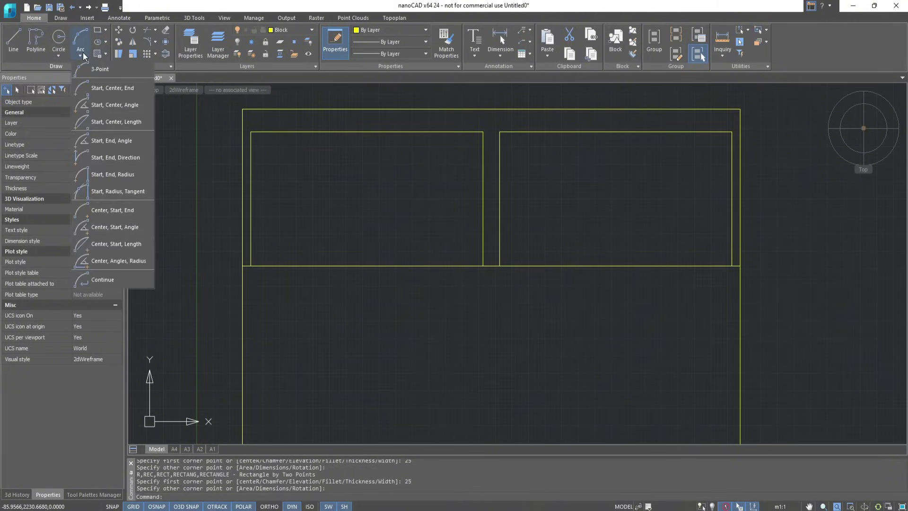
{"action": "left_click", "coordinate": [101, 69]}
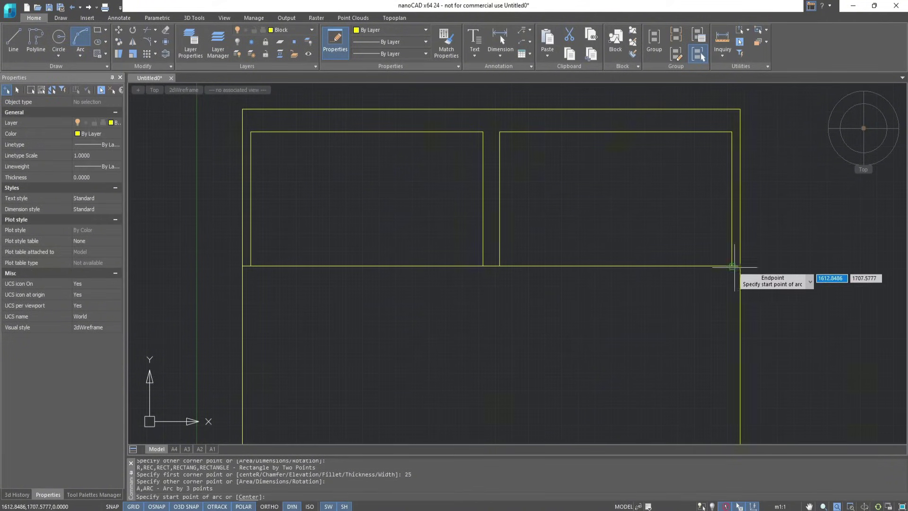
{"action": "key", "text": "Return"}
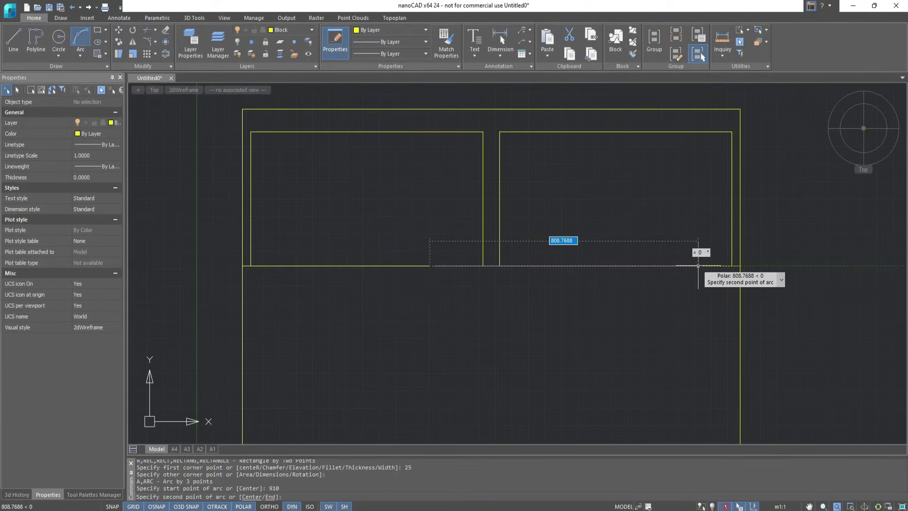
{"action": "left_click", "coordinate": [583, 366]}
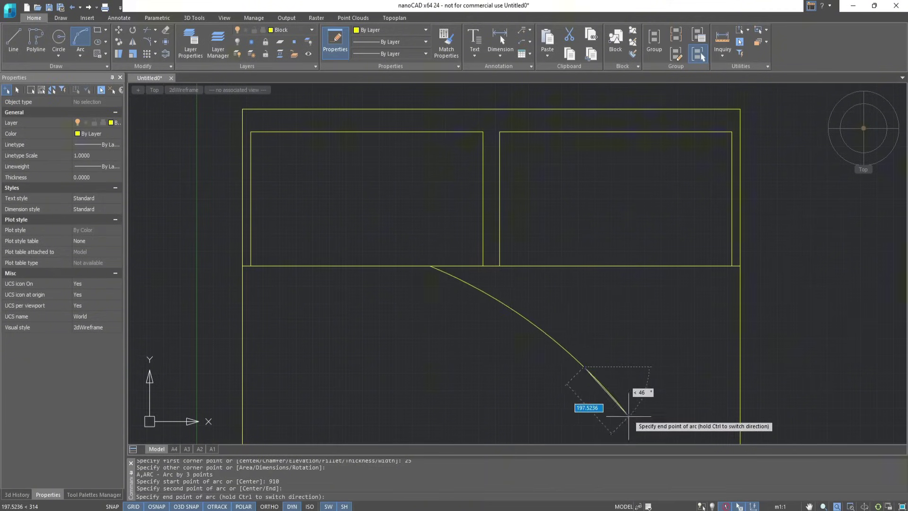
{"action": "left_click", "coordinate": [605, 391]}
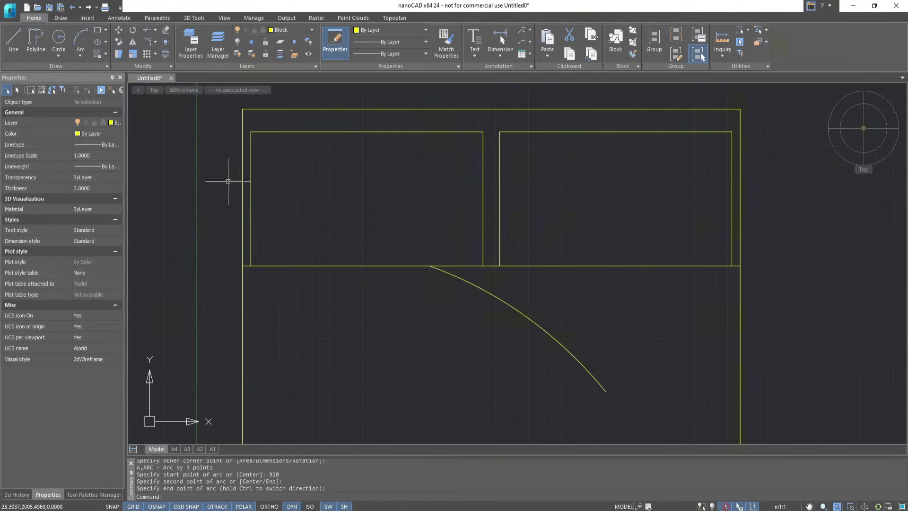
- Draw a second arc from that low point up to the bed's right edge
{"action": "left_click", "coordinate": [84, 41]}
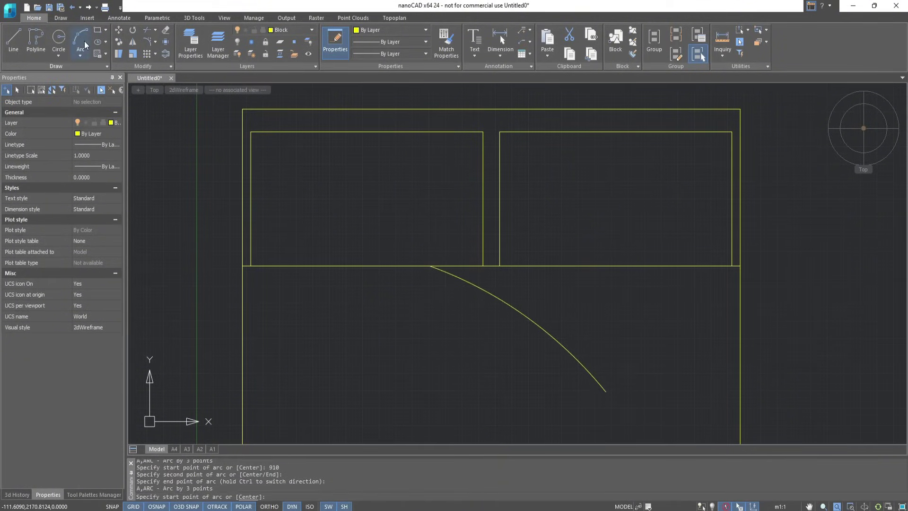
{"action": "left_click", "coordinate": [606, 392]}
{"action": "left_click", "coordinate": [642, 319]}
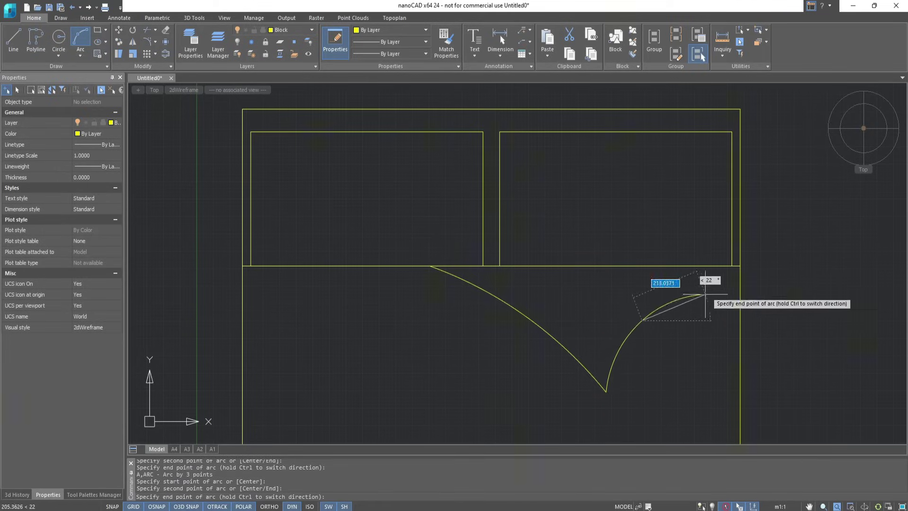
{"action": "left_click", "coordinate": [739, 267]}
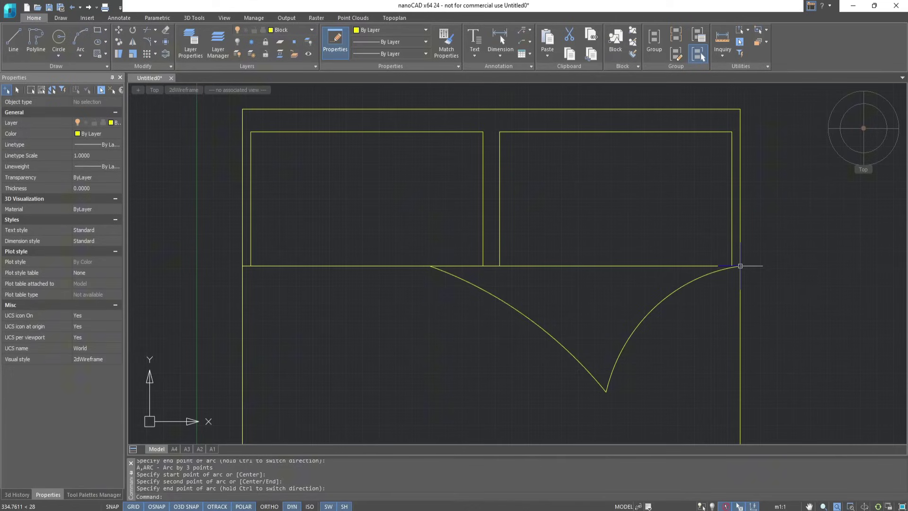
- Fillet both top corners of each pillow with radius 50
{"action": "left_click", "coordinate": [151, 43]}
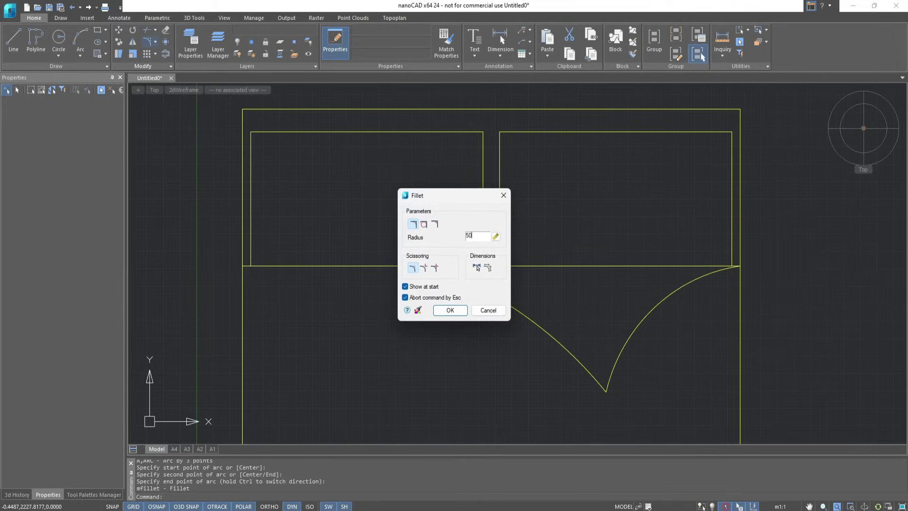
{"action": "left_click", "coordinate": [450, 310]}
{"action": "left_click", "coordinate": [242, 120]}
{"action": "left_click", "coordinate": [264, 132]}
{"action": "left_click", "coordinate": [465, 133]}
{"action": "left_click", "coordinate": [483, 147]}
{"action": "left_click", "coordinate": [499, 143]}
{"action": "left_click", "coordinate": [516, 133]}
{"action": "left_click", "coordinate": [689, 131]}
{"action": "left_click", "coordinate": [731, 149]}
{"action": "key", "text": "Escape"}
- Fillet the bed outline's top corners with radius 25
{"action": "left_click", "coordinate": [148, 41]}
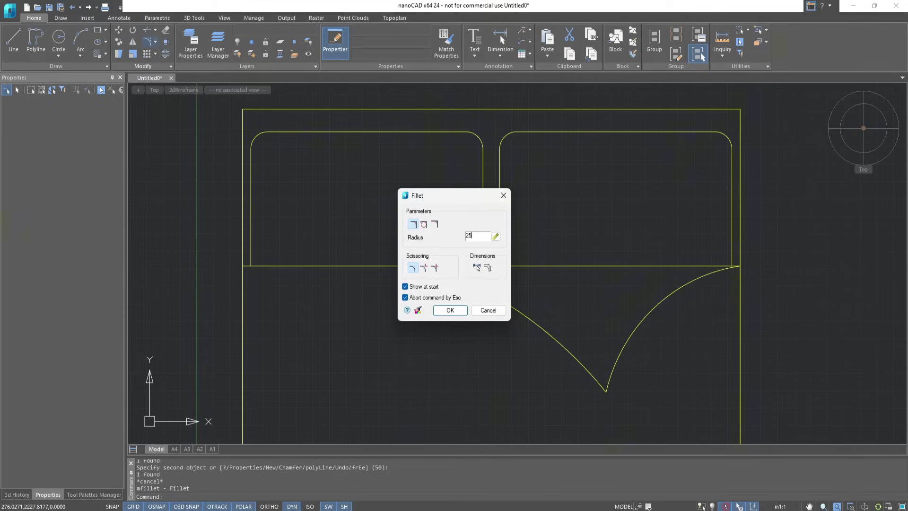
{"action": "left_click", "coordinate": [456, 312]}
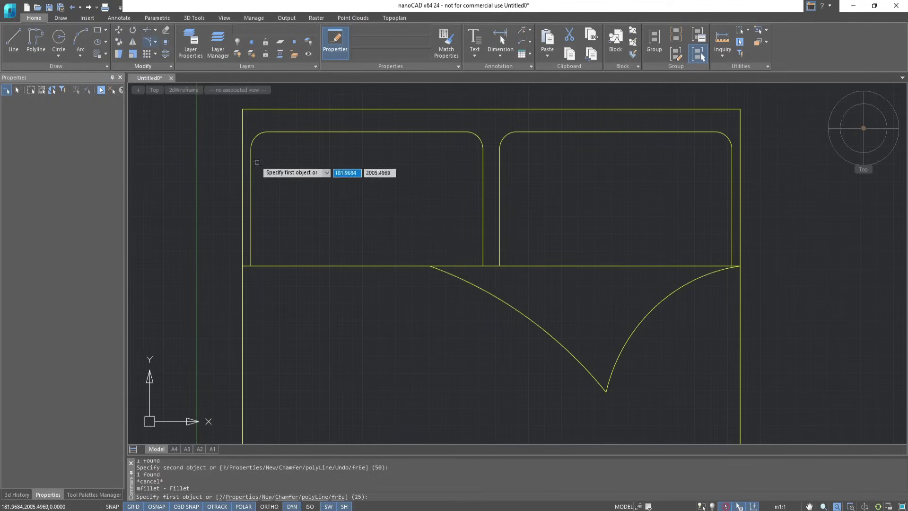
{"action": "left_click", "coordinate": [240, 123]}
{"action": "left_click", "coordinate": [257, 110]}
{"action": "left_click", "coordinate": [709, 109]}
{"action": "left_click", "coordinate": [739, 128]}
- Round the bed outline's bottom corners with radius 25 and view the whole bed
{"action": "scroll", "coordinate": [393, 353], "scroll_direction": "down", "scroll_amount": 2}
{"action": "middle_click_drag", "start_coordinate": [392, 355], "coordinate": [446, 131]}
{"action": "middle_click_drag", "start_coordinate": [369, 330], "coordinate": [373, 178]}
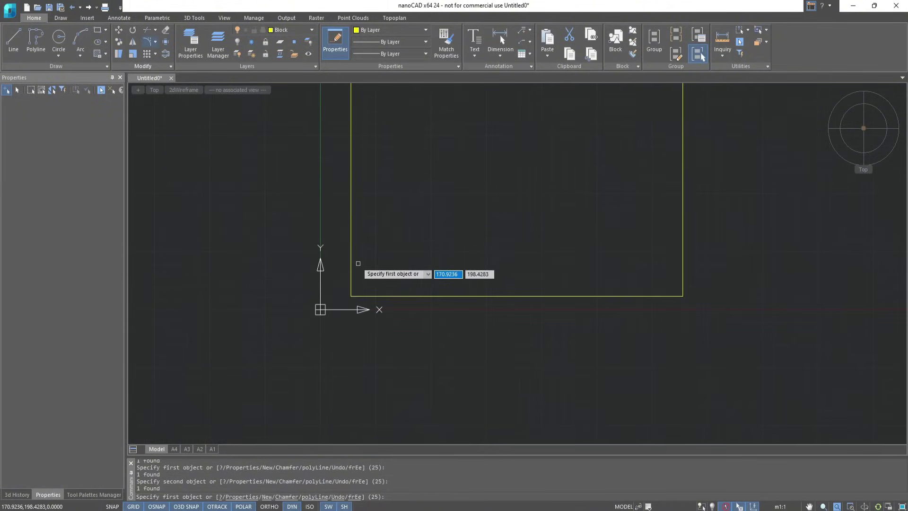
{"action": "left_click", "coordinate": [350, 284]}
{"action": "left_click", "coordinate": [362, 295]}
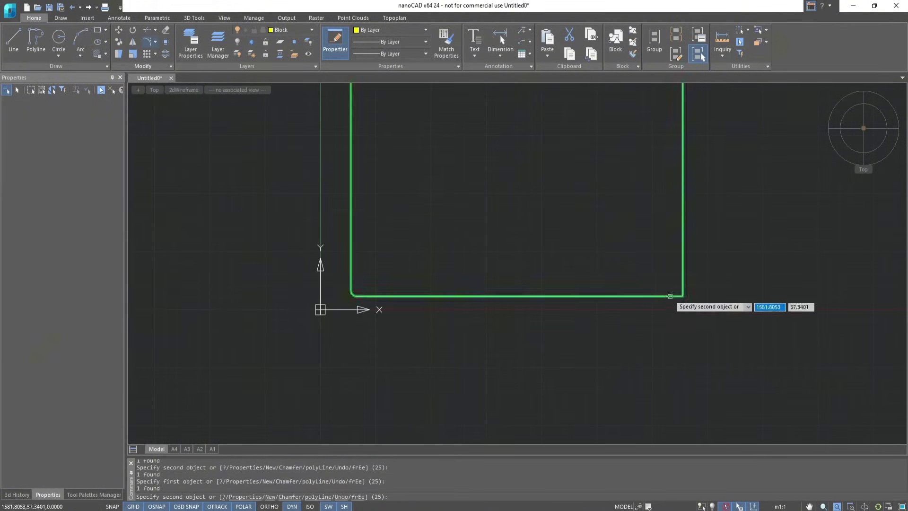
{"action": "key", "text": "Escape"}
{"action": "scroll", "coordinate": [548, 172], "scroll_direction": "down", "scroll_amount": 3}
{"action": "middle_click_drag", "start_coordinate": [548, 172], "coordinate": [512, 304]}
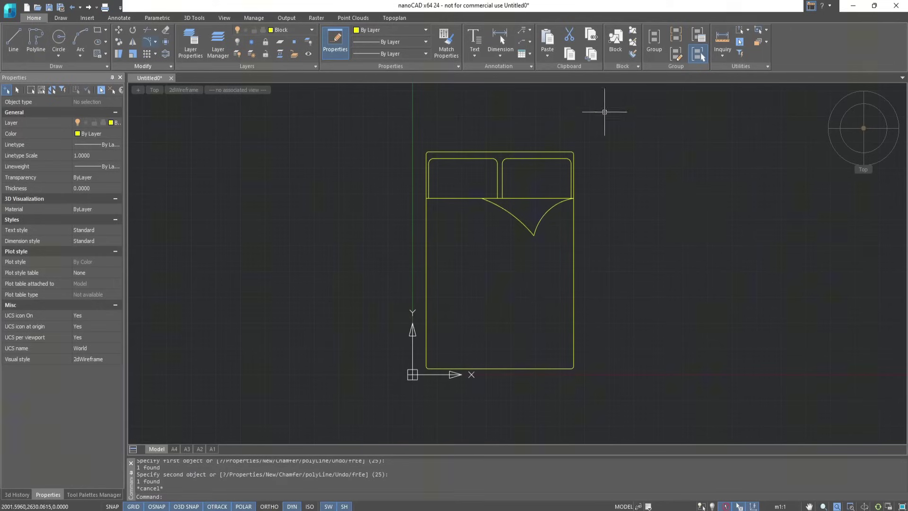
- Make the six bed objects a block named Bed, based at the bed's corner
{"action": "left_click", "coordinate": [633, 31]}
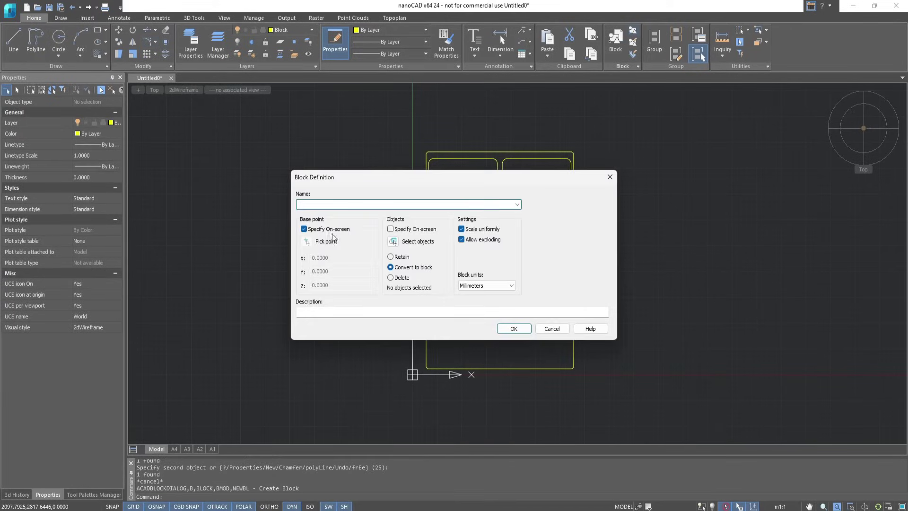
{"action": "left_click", "coordinate": [305, 236]}
{"action": "left_click", "coordinate": [572, 153]}
{"action": "left_click", "coordinate": [396, 242]}
{"action": "left_click", "coordinate": [590, 380]}
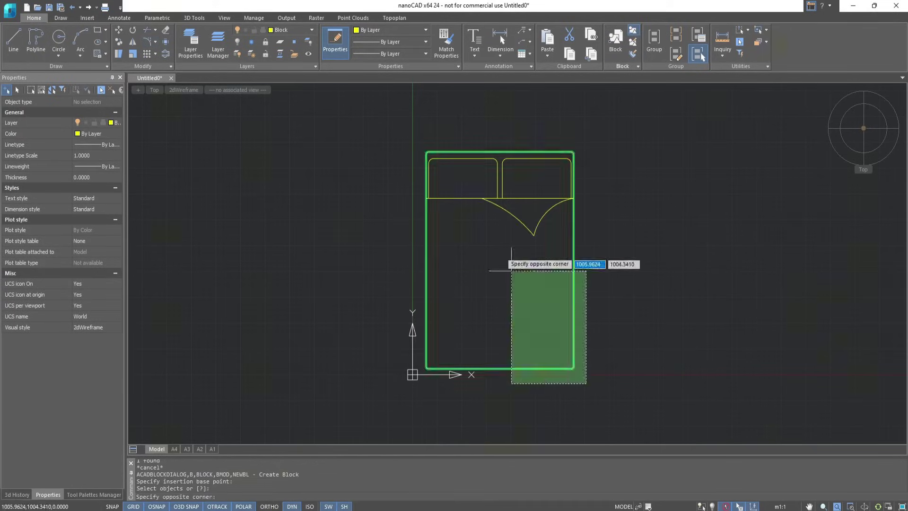
{"action": "left_click", "coordinate": [481, 238]}
{"action": "key", "text": "Return"}
{"action": "type", "text": "Bed"}
{"action": "left_click", "coordinate": [508, 326]}
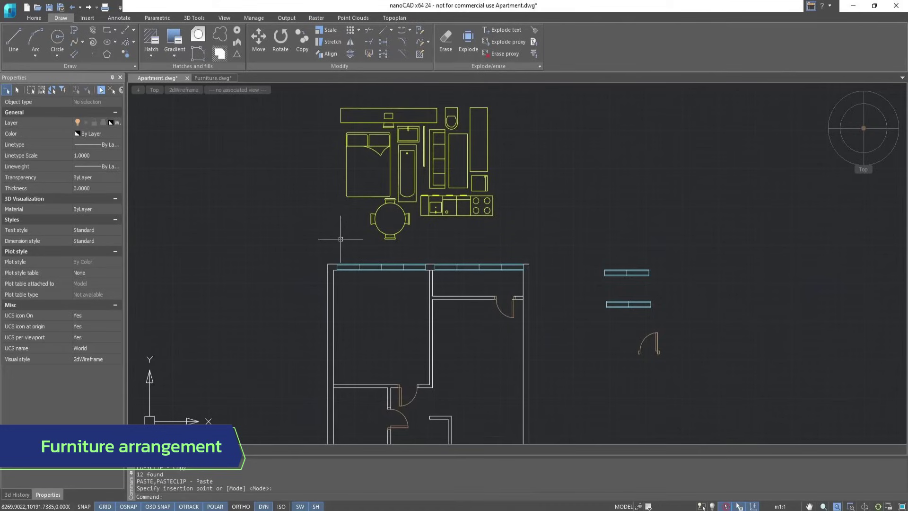
- Begin a group move of the bathtub, sink and toilet, then cancel it
{"action": "left_click", "coordinate": [258, 41]}
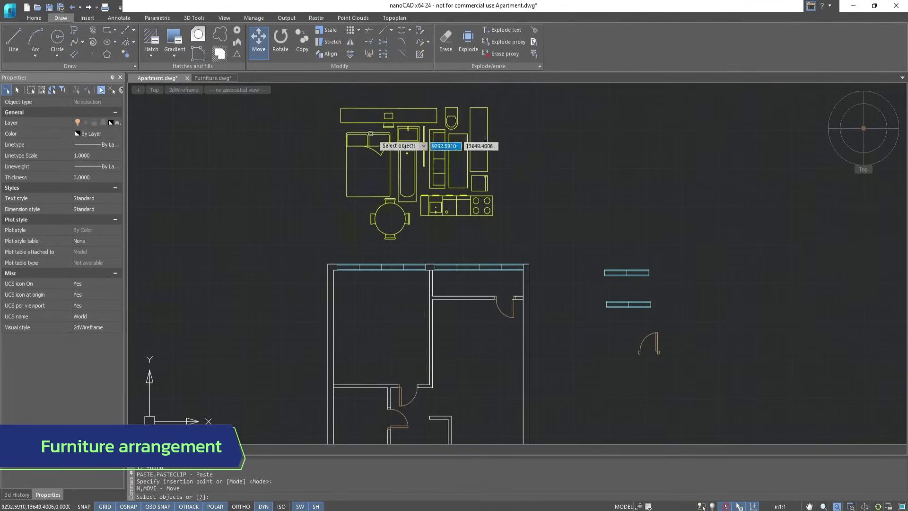
{"action": "left_click", "coordinate": [399, 146]}
{"action": "left_click", "coordinate": [407, 141]}
{"action": "left_click", "coordinate": [448, 128]}
{"action": "key", "text": "Return"}
{"action": "left_click", "coordinate": [451, 129]}
{"action": "middle_click_drag", "start_coordinate": [269, 338], "coordinate": [294, 224]}
{"action": "key", "text": "Escape"}
{"action": "scroll", "coordinate": [373, 284], "scroll_direction": "up", "scroll_amount": 4}
- Rotate the bathtub 90° and drop it into the bathroom corner
{"action": "left_click", "coordinate": [280, 41]}
{"action": "left_click", "coordinate": [295, 277]}
{"action": "key", "text": "Return"}
{"action": "left_click", "coordinate": [294, 277]}
{"action": "left_click", "coordinate": [295, 177]}
{"action": "left_click", "coordinate": [259, 44]}
{"action": "left_click", "coordinate": [295, 277]}
{"action": "left_click", "coordinate": [432, 202]}
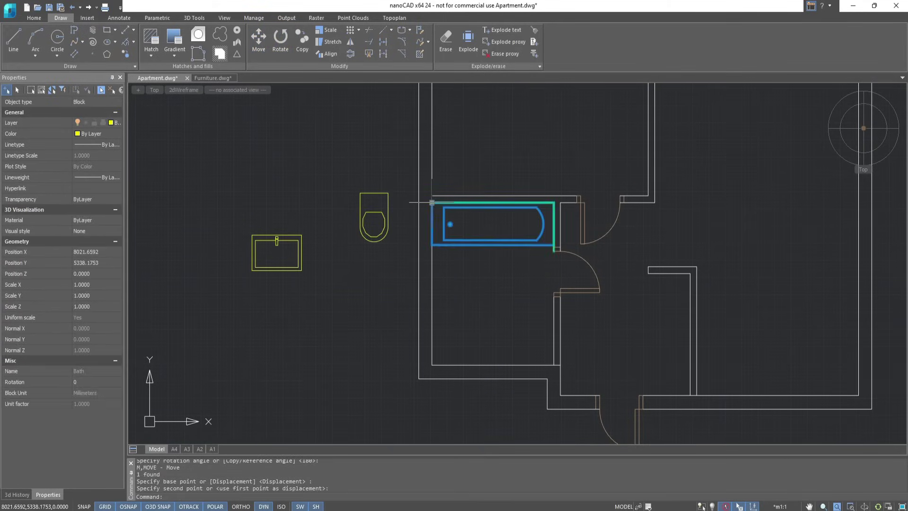
{"action": "key", "text": "Escape"}
- Rotate the sink 90° and place it below the bathtub
{"action": "left_click", "coordinate": [280, 41]}
{"action": "left_click", "coordinate": [277, 235]}
{"action": "key", "text": "Return"}
{"action": "left_click", "coordinate": [277, 235]}
{"action": "left_click", "coordinate": [276, 167]}
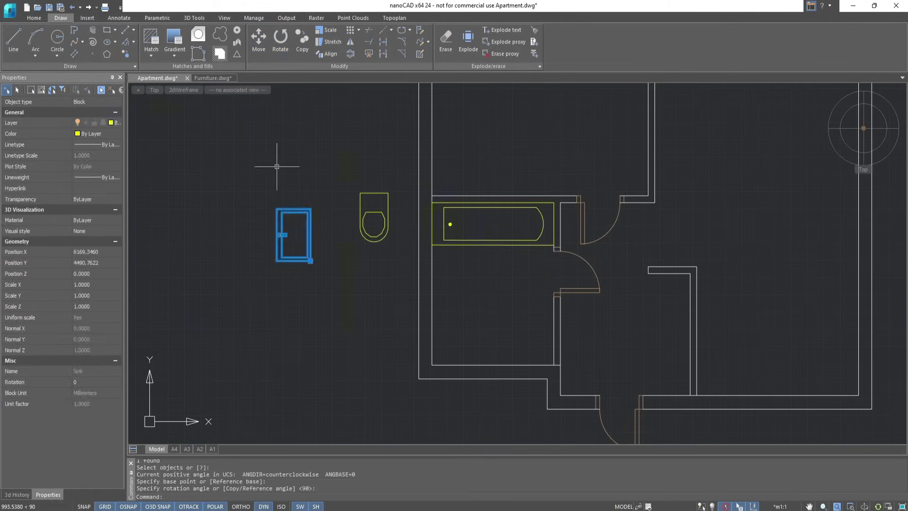
{"action": "left_click", "coordinate": [259, 43]}
{"action": "left_click", "coordinate": [283, 234]}
{"action": "left_click", "coordinate": [437, 290]}
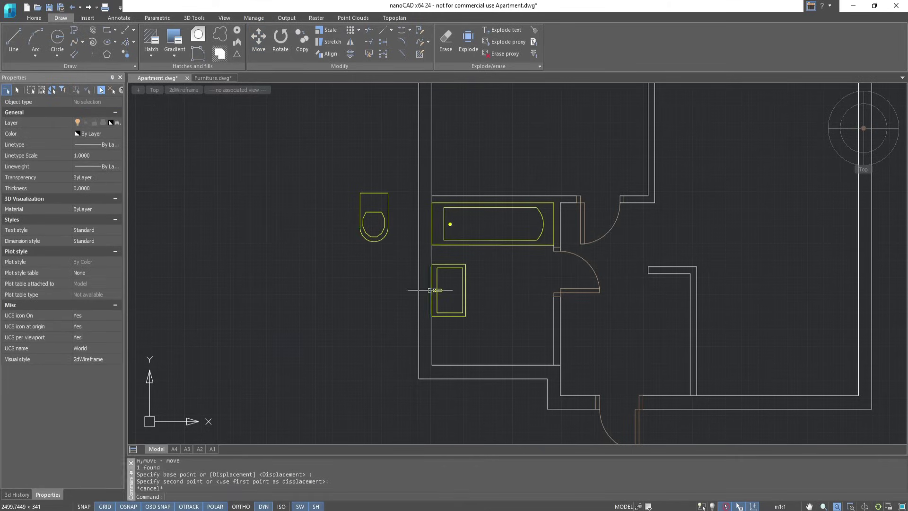
- Rotate the toilet 90° and place it below the sink
{"action": "key", "text": "Escape"}
{"action": "type", "text": "ro"}
{"action": "key", "text": "Return"}
{"action": "left_click", "coordinate": [373, 193]}
{"action": "key", "text": "Return"}
{"action": "left_click", "coordinate": [374, 194]}
{"action": "key", "text": "Return"}
{"action": "type", "text": "m"}
{"action": "key", "text": "Return"}
{"action": "left_click", "coordinate": [374, 207]}
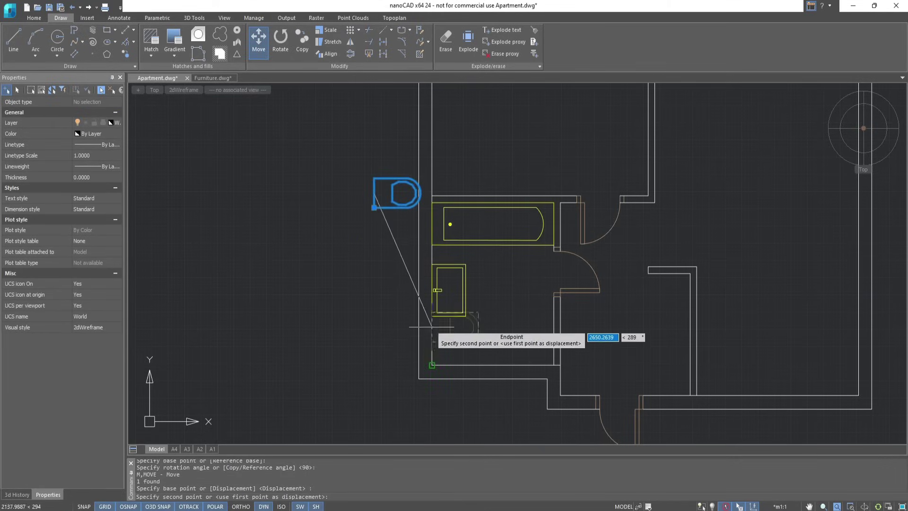
{"action": "left_click", "coordinate": [431, 341]}
{"action": "scroll", "coordinate": [431, 342], "scroll_direction": "down", "scroll_amount": 4}
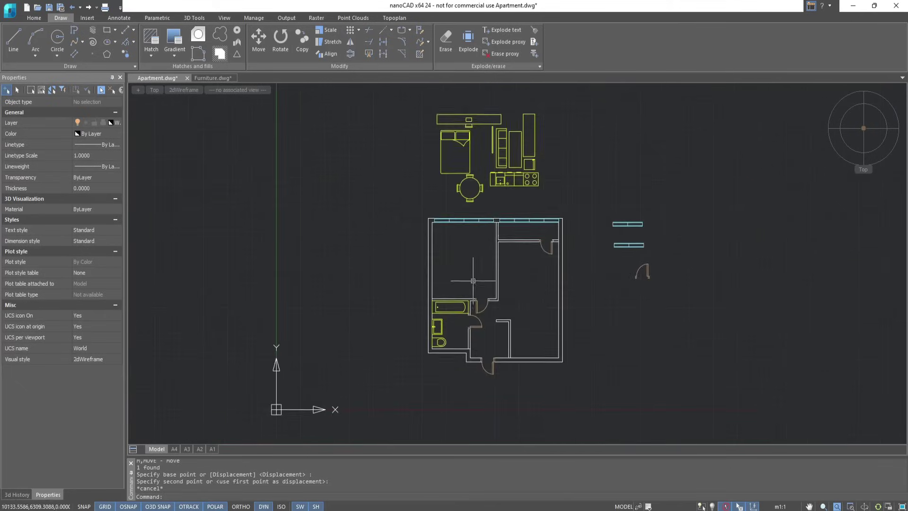
{"action": "scroll", "coordinate": [440, 189], "scroll_direction": "up", "scroll_amount": 2}
- Move the bed, desk, TV and wardrobe together to the left of the apartment
{"action": "type", "text": "m"}
{"action": "key", "text": "Return"}
{"action": "left_click", "coordinate": [439, 170]}
{"action": "left_click", "coordinate": [438, 160]}
{"action": "left_click", "coordinate": [476, 187]}
{"action": "left_click", "coordinate": [540, 197]}
{"action": "key", "text": "Return"}
{"action": "left_click", "coordinate": [539, 209]}
{"action": "left_click", "coordinate": [370, 391]}
{"action": "scroll", "coordinate": [372, 400], "scroll_direction": "up", "scroll_amount": 2}
{"action": "middle_click_drag", "start_coordinate": [371, 401], "coordinate": [476, 309]}
{"action": "key", "text": "Escape"}
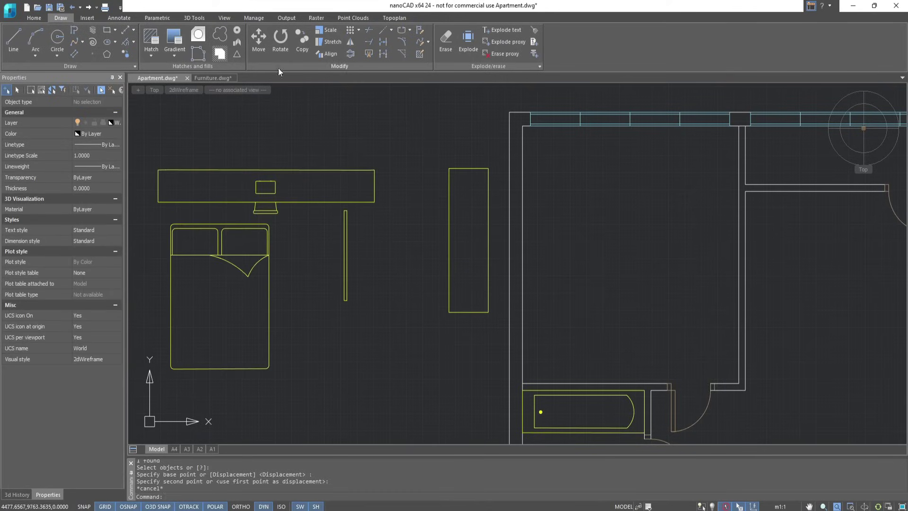
- Move the desk against the bedroom's top wall
{"action": "type", "text": "m"}
{"action": "key", "text": "Return"}
{"action": "left_click", "coordinate": [260, 201]}
{"action": "key", "text": "Return"}
{"action": "left_click", "coordinate": [267, 170]}
{"action": "left_click", "coordinate": [630, 127]}
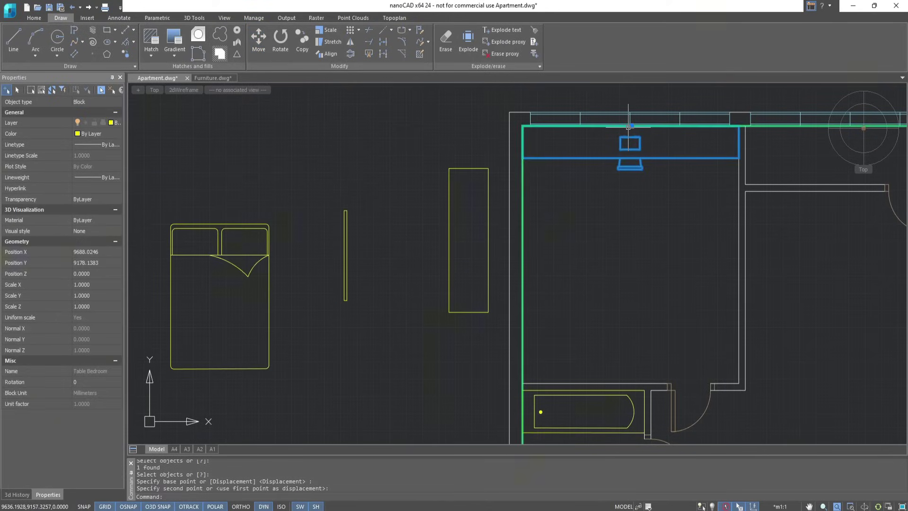
{"action": "key", "text": "Escape"}
{"action": "type", "text": "ro"}
- Rotate the bed exactly 90°, undoing an inexact first attempt
{"action": "key", "text": "Return"}
{"action": "left_click", "coordinate": [175, 228]}
{"action": "key", "text": "Return"}
{"action": "left_click", "coordinate": [172, 225]}
{"action": "left_click", "coordinate": [175, 152]}
{"action": "key", "text": "ctrl+z"}
{"action": "type", "text": "ro"}
{"action": "key", "text": "Return"}
{"action": "left_click", "coordinate": [181, 225]}
- Move the rotated bed so its edge sits against the wall
{"action": "key", "text": "Return"}
{"action": "left_click", "coordinate": [171, 175]}
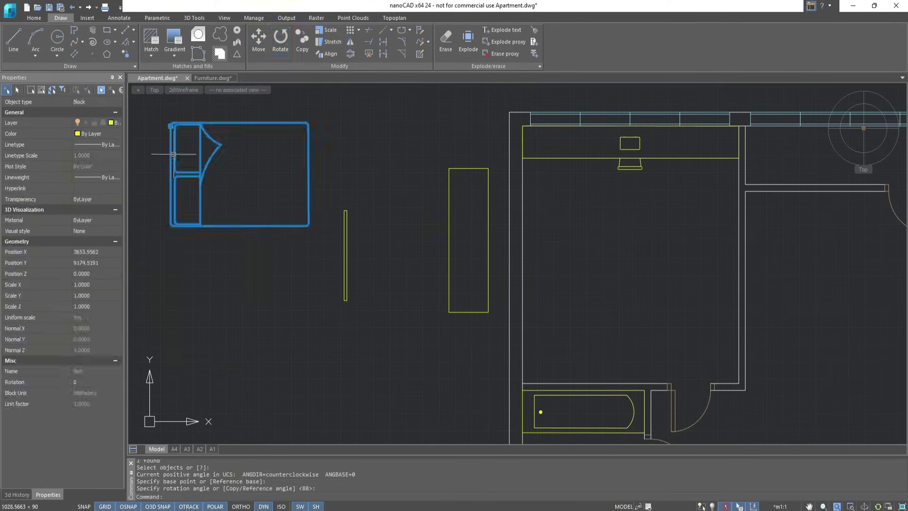
{"action": "type", "text": "m"}
- Turn the closet 90° to horizontal and place it against the wall below the bed
{"action": "key", "text": "Return"}
{"action": "left_click", "coordinate": [171, 175]}
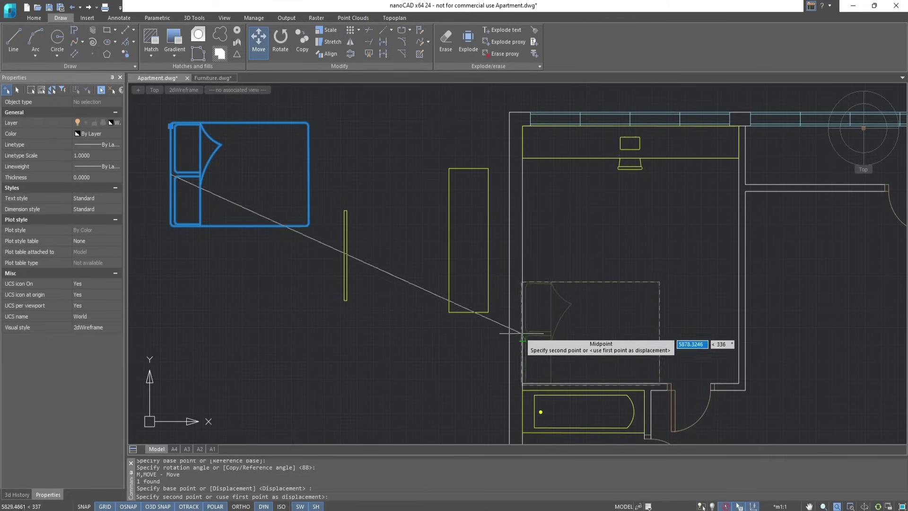
{"action": "left_click", "coordinate": [522, 262]}
{"action": "key", "text": "Escape"}
{"action": "type", "text": "ro"}
{"action": "key", "text": "Return"}
{"action": "left_click", "coordinate": [463, 169]}
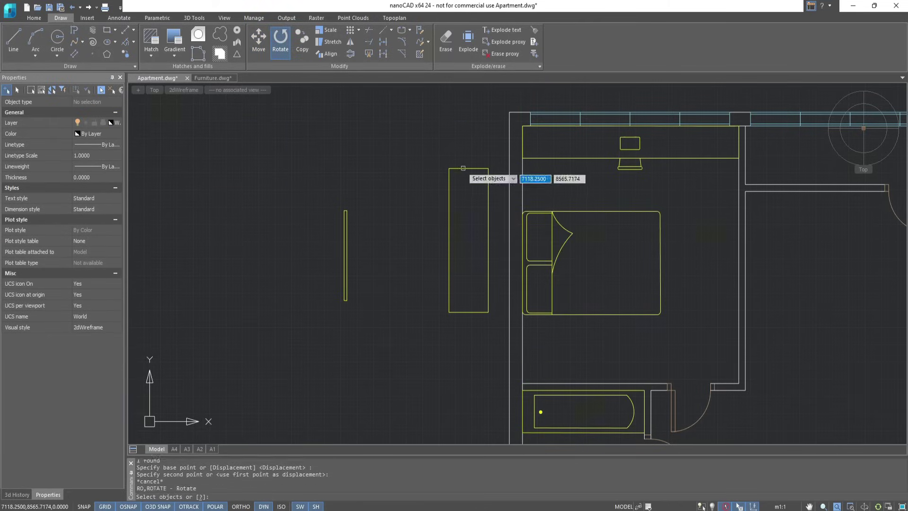
{"action": "key", "text": "Return"}
{"action": "left_click", "coordinate": [448, 169]}
{"action": "left_click", "coordinate": [448, 287]}
{"action": "type", "text": "m"}
- Move the narrow panel by its right-edge midpoint onto the bedroom's right wall
{"action": "key", "text": "Return"}
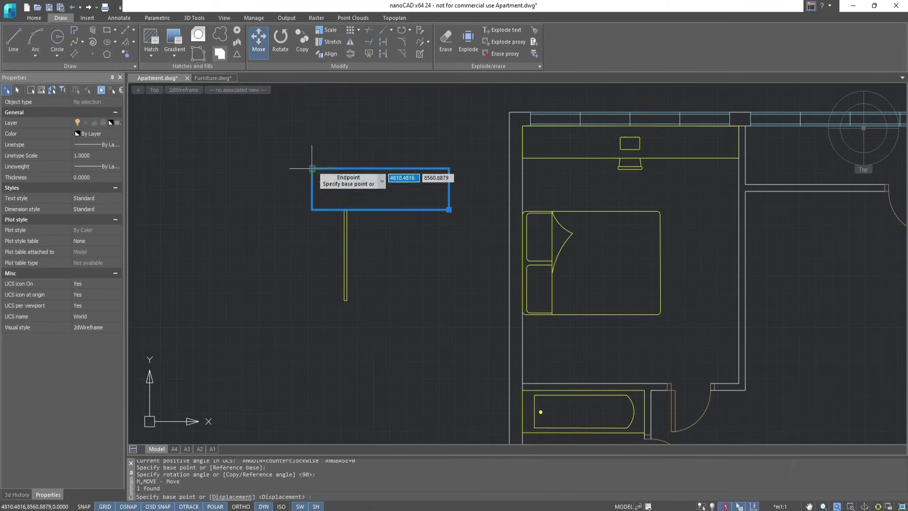
{"action": "left_click", "coordinate": [311, 168]}
{"action": "left_click", "coordinate": [522, 339]}
{"action": "key", "text": "Escape"}
{"action": "key", "text": "Escape"}
{"action": "left_click", "coordinate": [259, 40]}
{"action": "left_click", "coordinate": [344, 241]}
{"action": "key", "text": "Return"}
{"action": "scroll", "coordinate": [344, 252], "scroll_direction": "up", "scroll_amount": 2}
{"action": "left_click", "coordinate": [352, 259]}
{"action": "scroll", "coordinate": [610, 267], "scroll_direction": "down", "scroll_amount": 4}
{"action": "scroll", "coordinate": [738, 271], "scroll_direction": "up", "scroll_amount": 4}
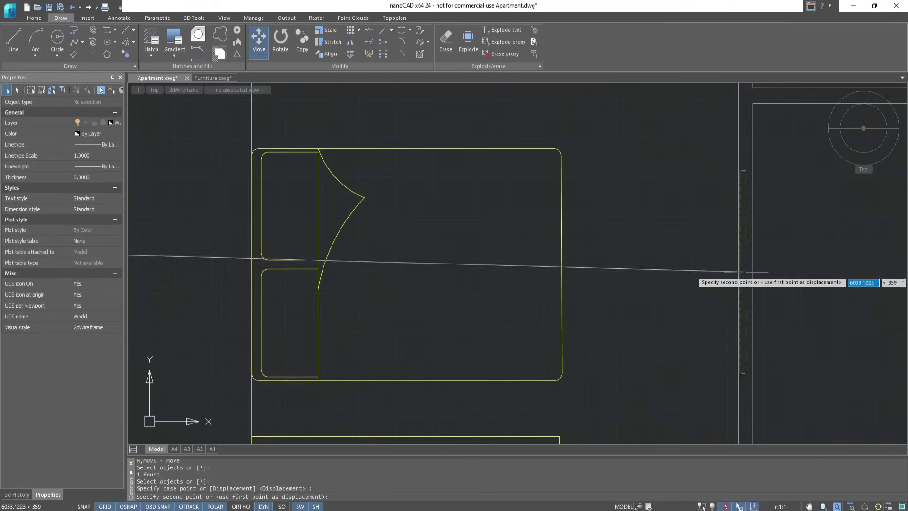
{"action": "scroll", "coordinate": [736, 260], "scroll_direction": "down", "scroll_amount": 1}
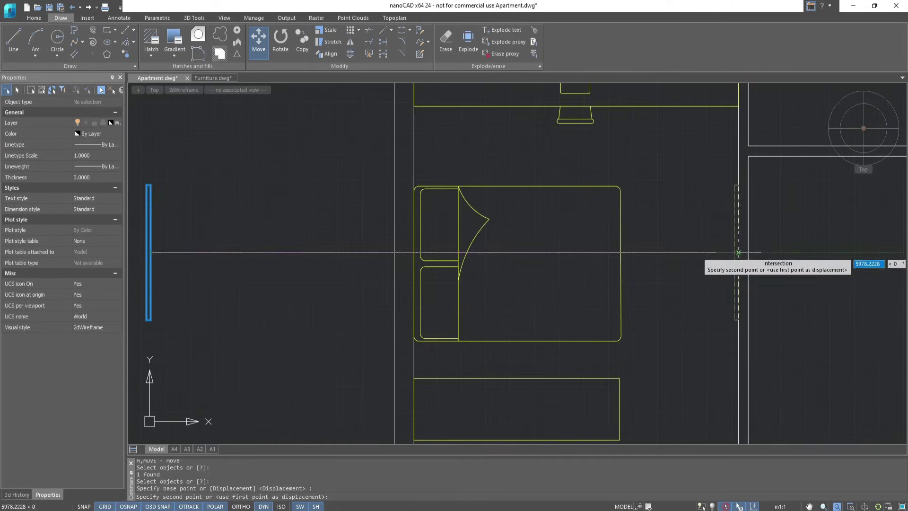
{"action": "left_click", "coordinate": [738, 252]}
{"action": "key", "text": "Escape"}
{"action": "scroll", "coordinate": [608, 257], "scroll_direction": "down", "scroll_amount": 3}
{"action": "scroll", "coordinate": [594, 262], "scroll_direction": "down", "scroll_amount": 2}
- Window-select the five loose furniture blocks and reposition them by the closet's grip
{"action": "middle_click_drag", "start_coordinate": [609, 207], "coordinate": [612, 280]}
{"action": "left_click", "coordinate": [630, 266]}
{"action": "left_click", "coordinate": [535, 185]}
- Undo the accidental stretch and bring the loose furniture blocks into view
{"action": "left_click", "coordinate": [581, 234]}
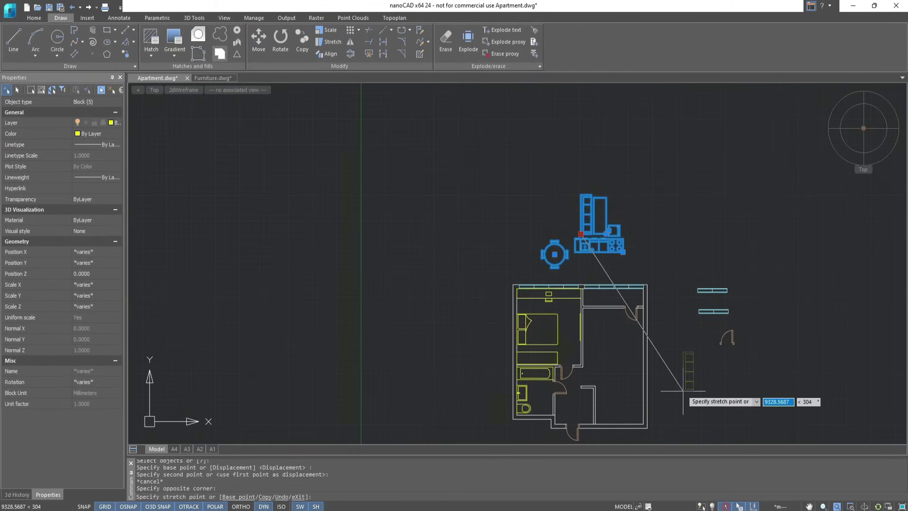
{"action": "key", "text": "ctrl+z"}
{"action": "key", "text": "ctrl+z"}
{"action": "key", "text": "Escape"}
- Move the kitchen counter block to the bottom of the room
{"action": "key", "text": "Escape"}
{"action": "scroll", "coordinate": [703, 392], "scroll_direction": "up", "scroll_amount": 3}
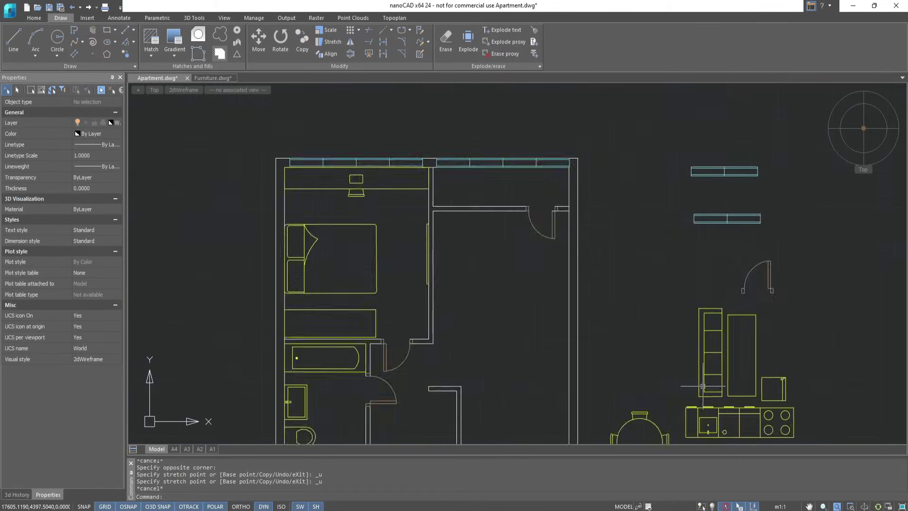
{"action": "middle_click_drag", "start_coordinate": [703, 392], "coordinate": [674, 297]}
{"action": "scroll", "coordinate": [670, 290], "scroll_direction": "up", "scroll_amount": 2}
{"action": "type", "text": "m"}
{"action": "key", "text": "Return"}
{"action": "left_click", "coordinate": [681, 351]}
{"action": "key", "text": "Return"}
{"action": "left_click", "coordinate": [809, 368]}
{"action": "left_click", "coordinate": [472, 419]}
{"action": "key", "text": "Escape"}
- Move the fridge block beside the kitchen counter
{"action": "type", "text": "m"}
{"action": "key", "text": "Return"}
{"action": "left_click", "coordinate": [795, 299]}
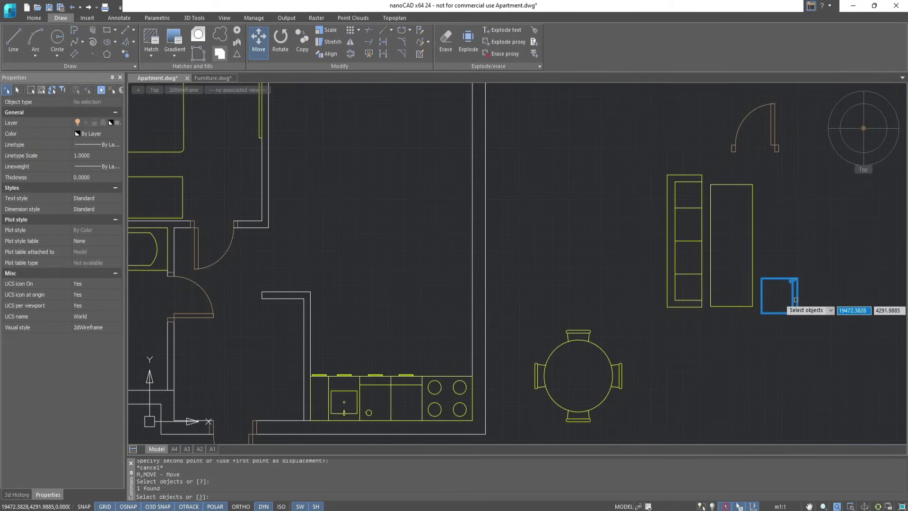
{"action": "key", "text": "Return"}
{"action": "left_click", "coordinate": [762, 312]}
{"action": "left_click", "coordinate": [305, 342]}
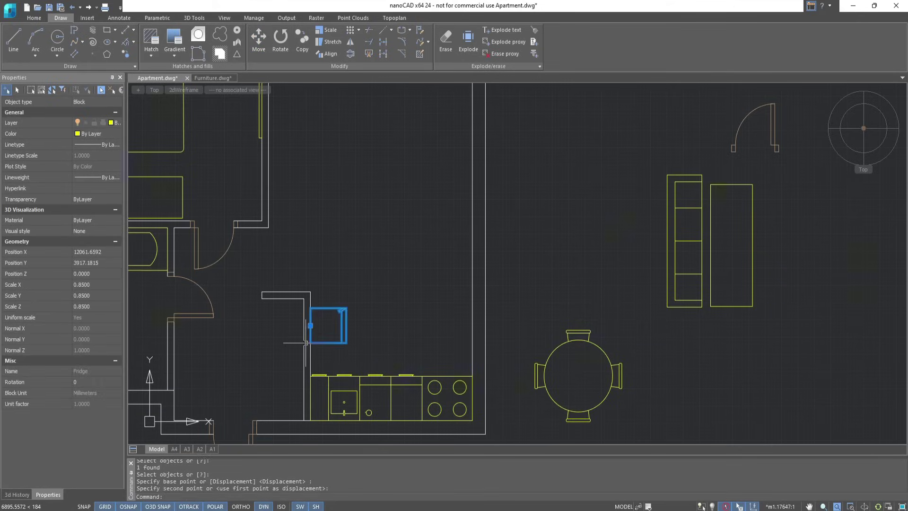
{"action": "key", "text": "Escape"}
- Move the round table into the living room
{"action": "type", "text": "m"}
{"action": "key", "text": "Return"}
{"action": "left_click", "coordinate": [618, 373]}
{"action": "key", "text": "Return"}
{"action": "left_click", "coordinate": [578, 330]}
{"action": "left_click", "coordinate": [414, 198]}
{"action": "key", "text": "Escape"}
{"action": "scroll", "coordinate": [520, 378], "scroll_direction": "down", "scroll_amount": 2}
- Move the sofa against the bedroom wall of the large room
{"action": "type", "text": "m"}
{"action": "key", "text": "Return"}
{"action": "left_click", "coordinate": [623, 313]}
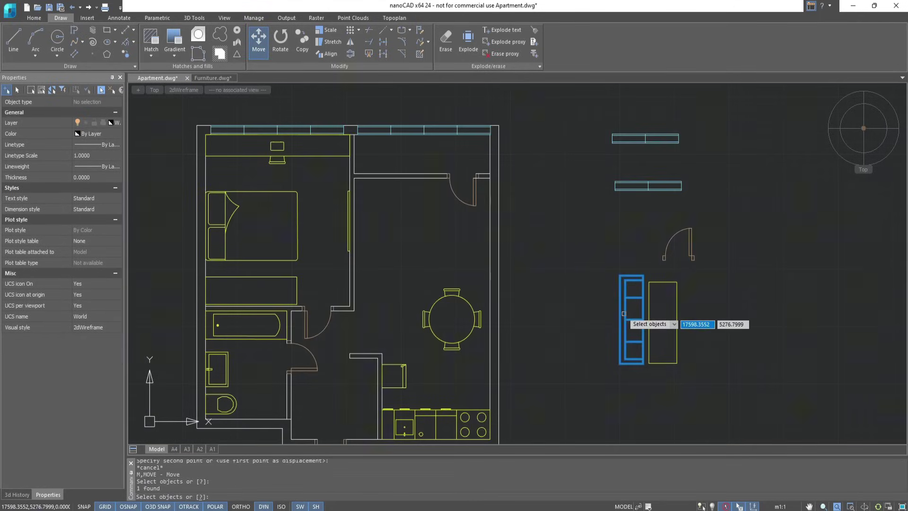
{"action": "key", "text": "Return"}
{"action": "left_click", "coordinate": [620, 276]}
{"action": "left_click", "coordinate": [353, 193]}
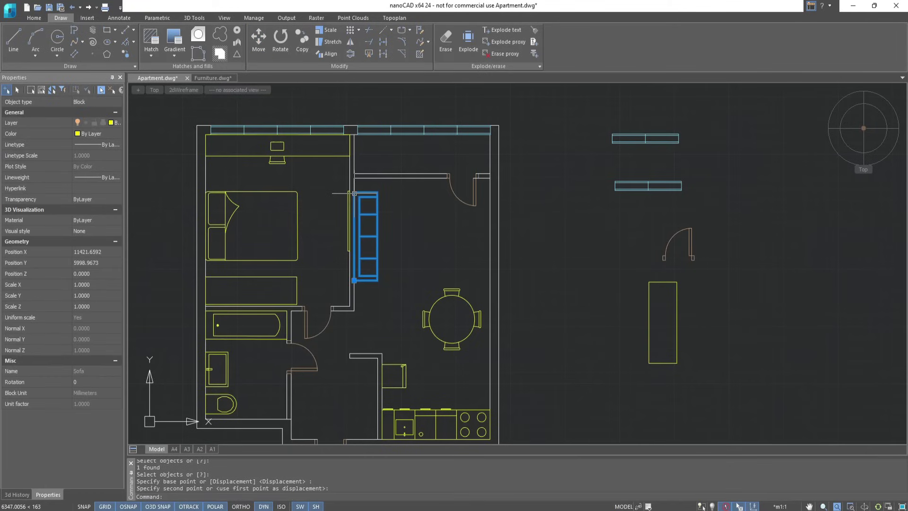
{"action": "key", "text": "Escape"}
- Copy the wall panel onto the living room's right wall
{"action": "scroll", "coordinate": [354, 193], "scroll_direction": "up", "scroll_amount": 2}
{"action": "type", "text": "co"}
{"action": "key", "text": "Return"}
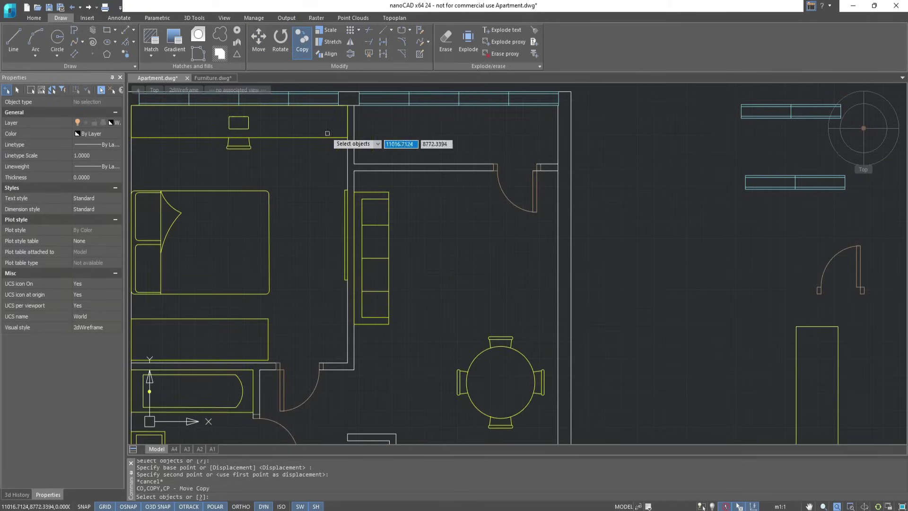
{"action": "left_click", "coordinate": [343, 223]}
{"action": "key", "text": "Return"}
{"action": "left_click", "coordinate": [346, 234]}
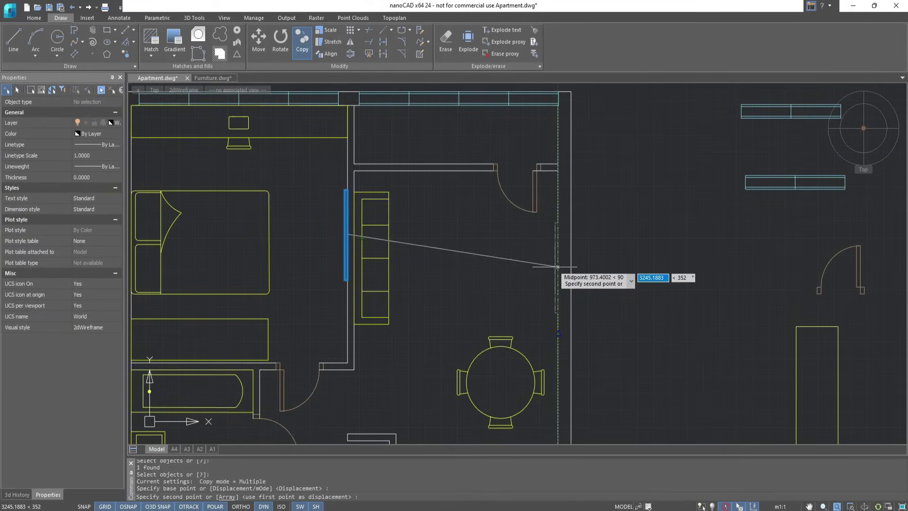
{"action": "left_click", "coordinate": [556, 268]}
{"action": "key", "text": "Escape"}
- Move the tall cabinet next to the kitchen counter
{"action": "key", "text": "Escape"}
{"action": "scroll", "coordinate": [513, 221], "scroll_direction": "down", "scroll_amount": 2}
{"action": "type", "text": "m"}
{"action": "key", "text": "Return"}
{"action": "left_click", "coordinate": [657, 297]}
{"action": "key", "text": "Return"}
{"action": "left_click", "coordinate": [657, 267]}
{"action": "left_click", "coordinate": [456, 317]}
{"action": "key", "text": "Escape"}
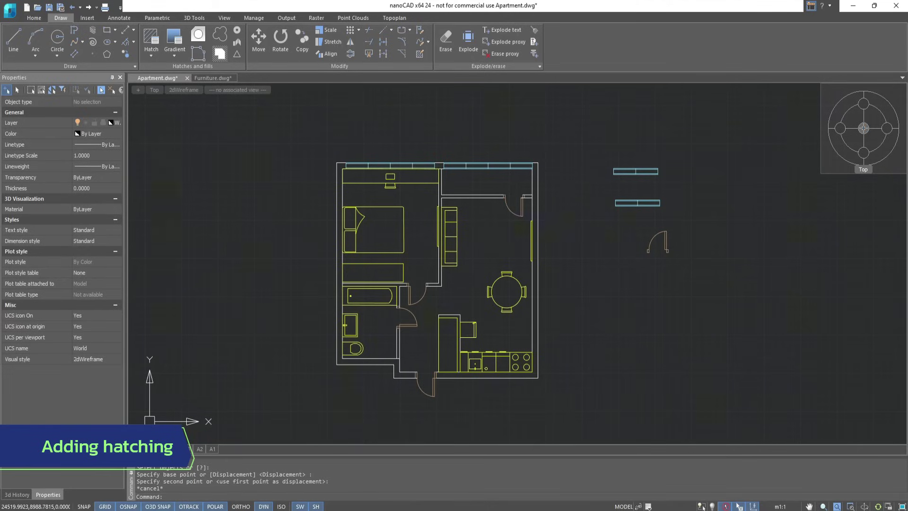
- Make Hatch the current layer and start a hatch with the ANSI32 pattern
{"action": "left_click", "coordinate": [37, 19]}
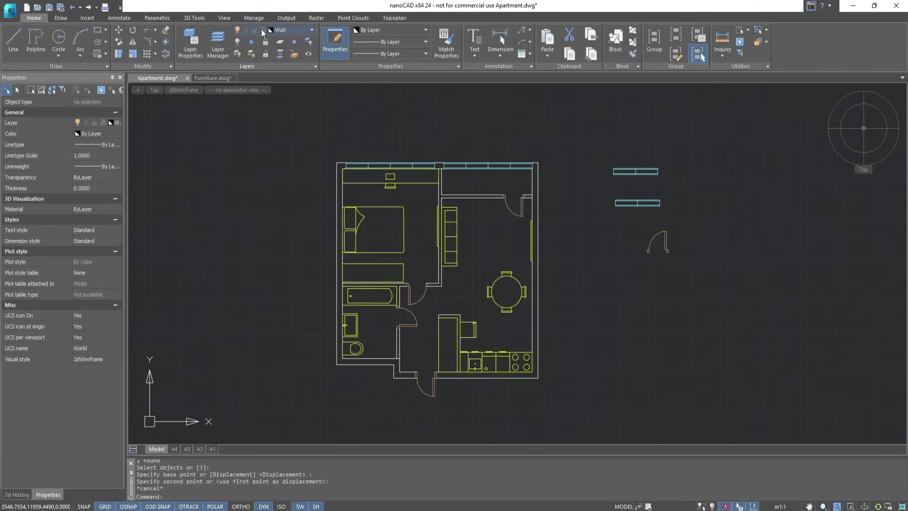
{"action": "left_click", "coordinate": [311, 31]}
{"action": "left_click", "coordinate": [299, 76]}
{"action": "left_click", "coordinate": [63, 18]}
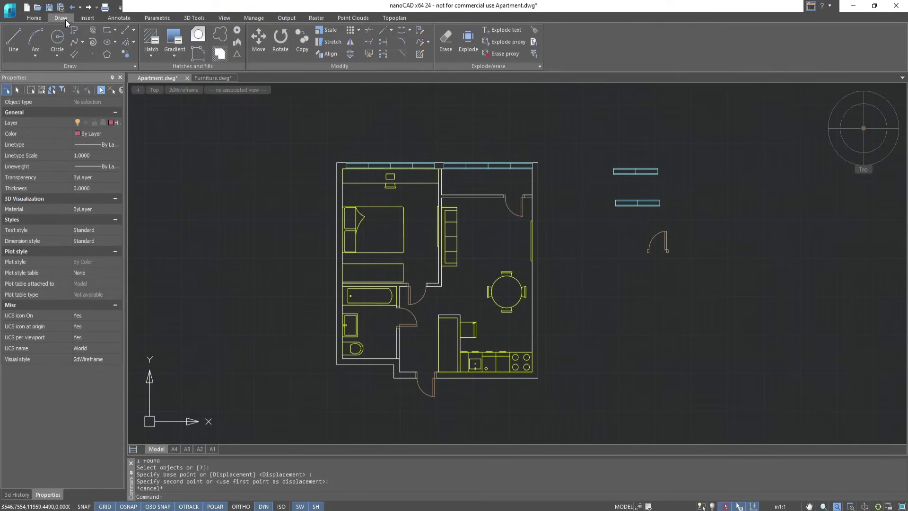
{"action": "left_click", "coordinate": [151, 46]}
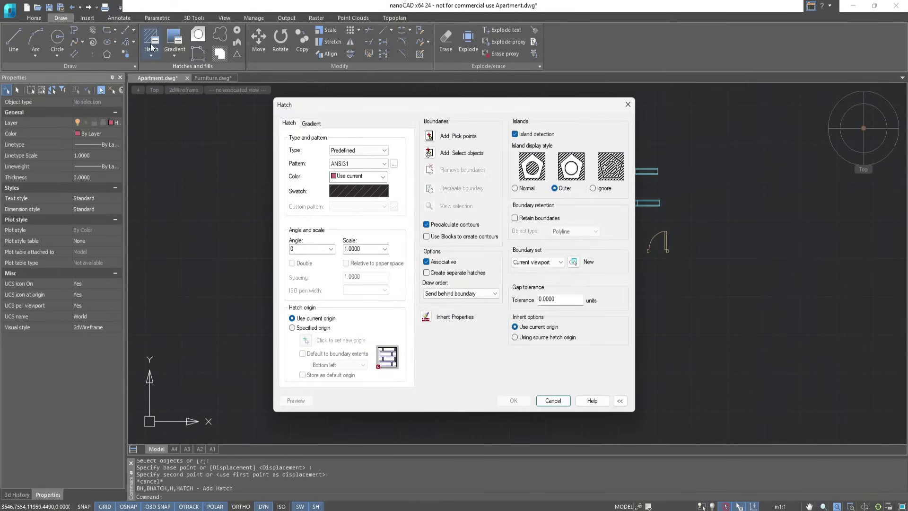
{"action": "left_click", "coordinate": [365, 191]}
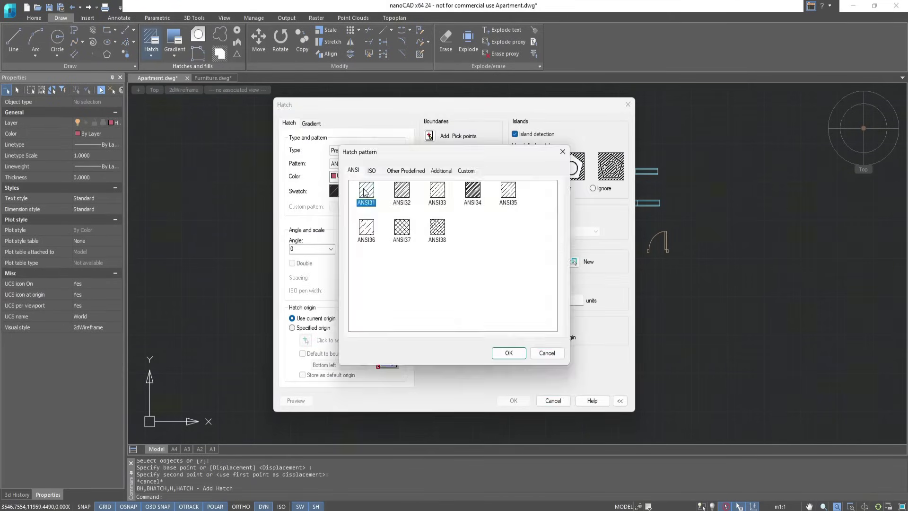
{"action": "left_click", "coordinate": [522, 356]}
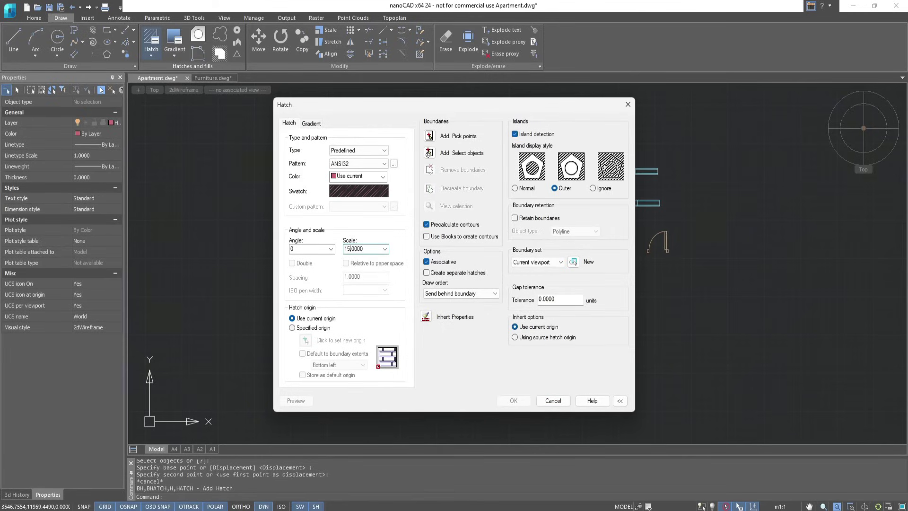
- Pick the outer wall areas, including the column between the top windows, as boundaries
{"action": "left_click", "coordinate": [431, 138]}
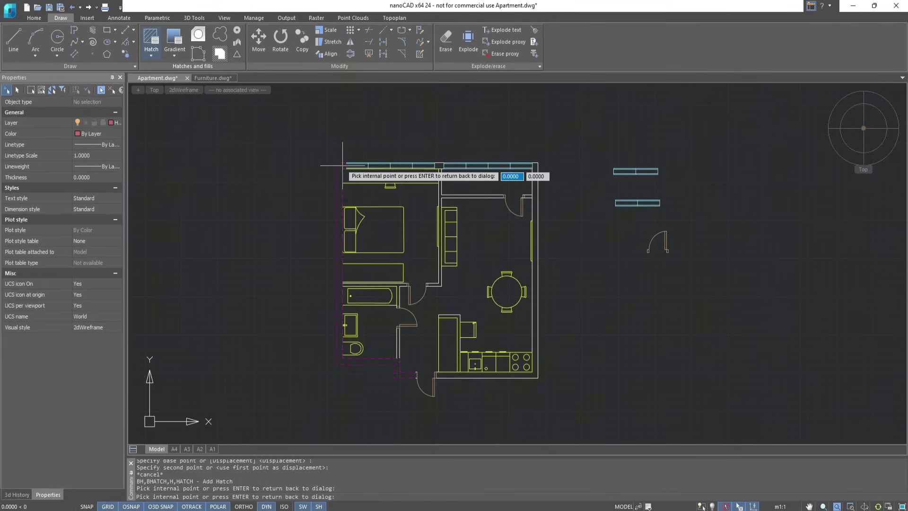
{"action": "left_click", "coordinate": [437, 165]}
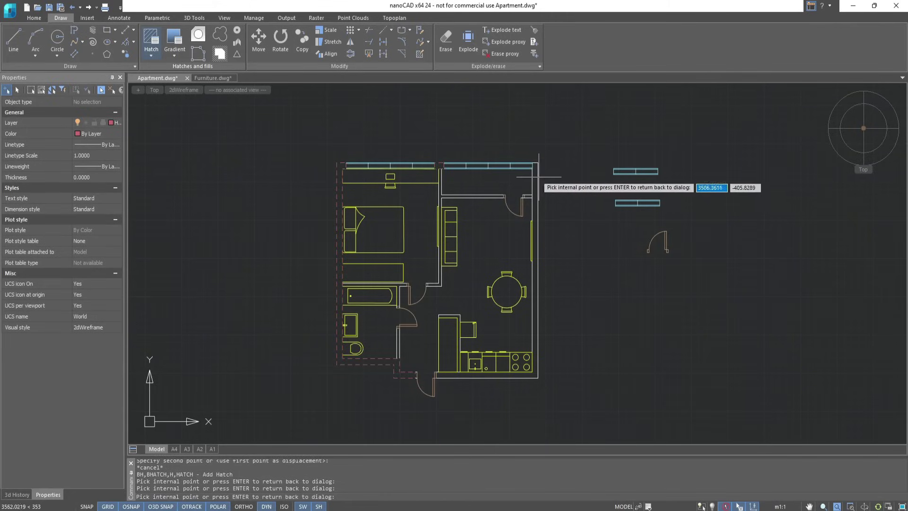
{"action": "left_click", "coordinate": [537, 176]}
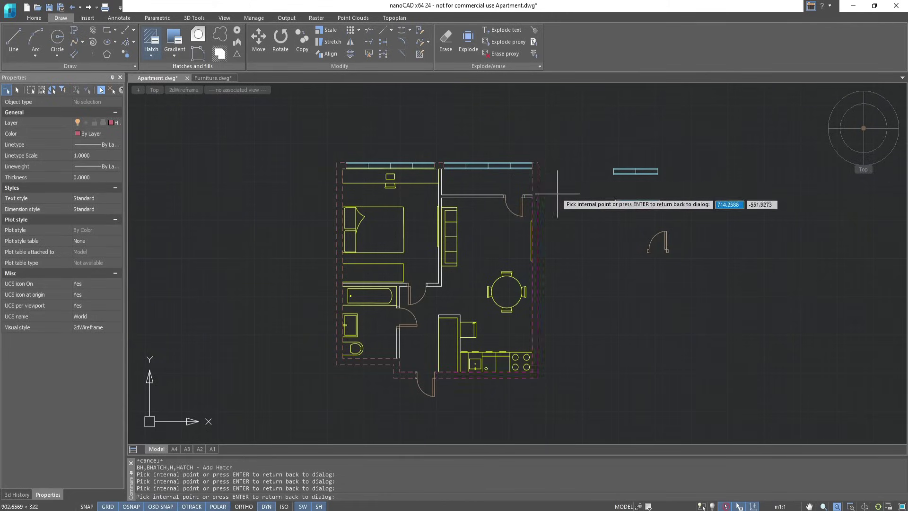
{"action": "key", "text": "Return"}
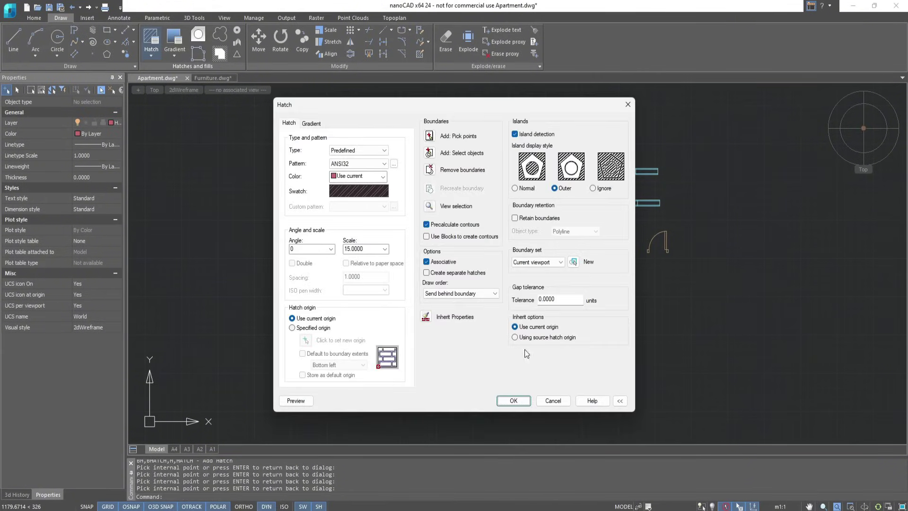
- Apply the ANSI32 outer-wall hatch, then hatch the interior walls with ANSI31
{"action": "left_click", "coordinate": [513, 400]}
{"action": "key", "text": "Return"}
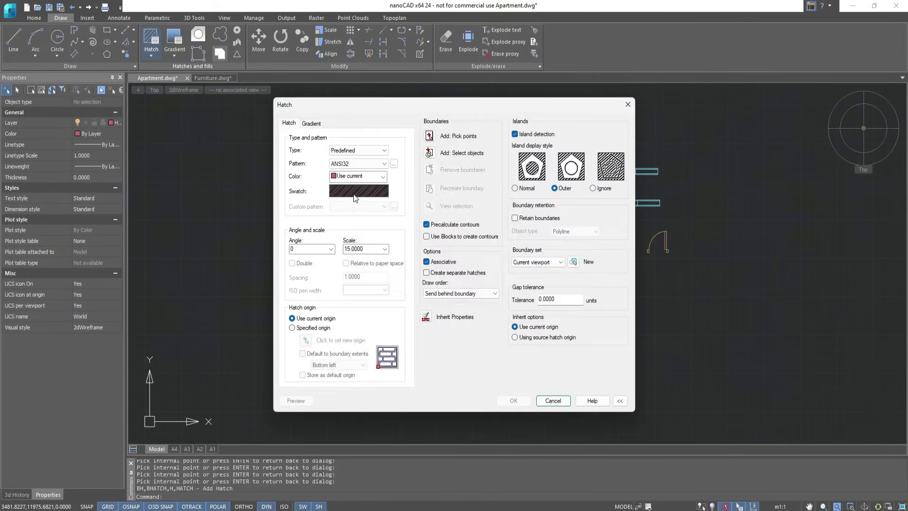
{"action": "left_click", "coordinate": [355, 198]}
{"action": "double_click", "coordinate": [366, 199]}
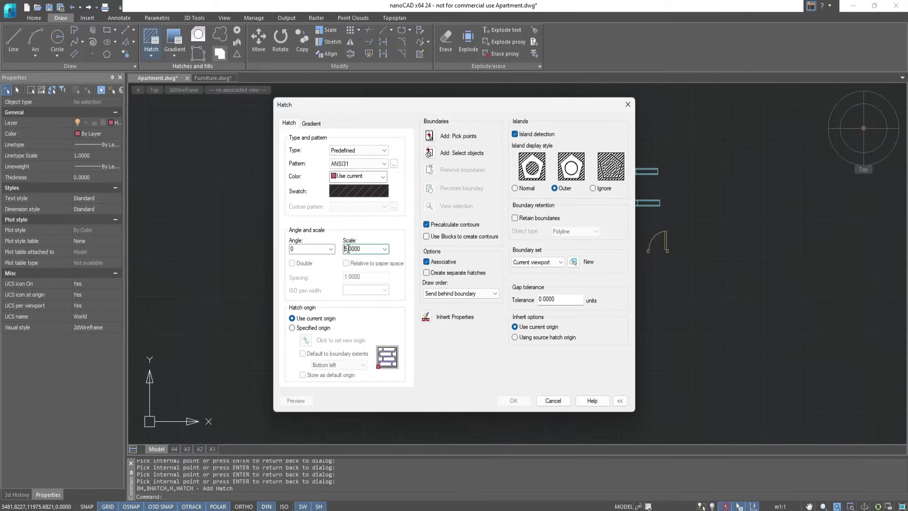
{"action": "left_click", "coordinate": [429, 135]}
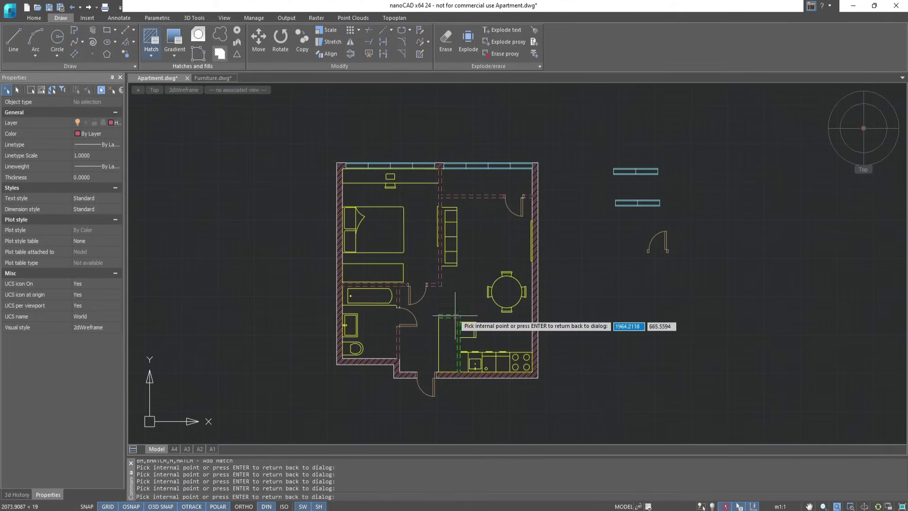
{"action": "key", "text": "Return"}
{"action": "left_click", "coordinate": [523, 400]}
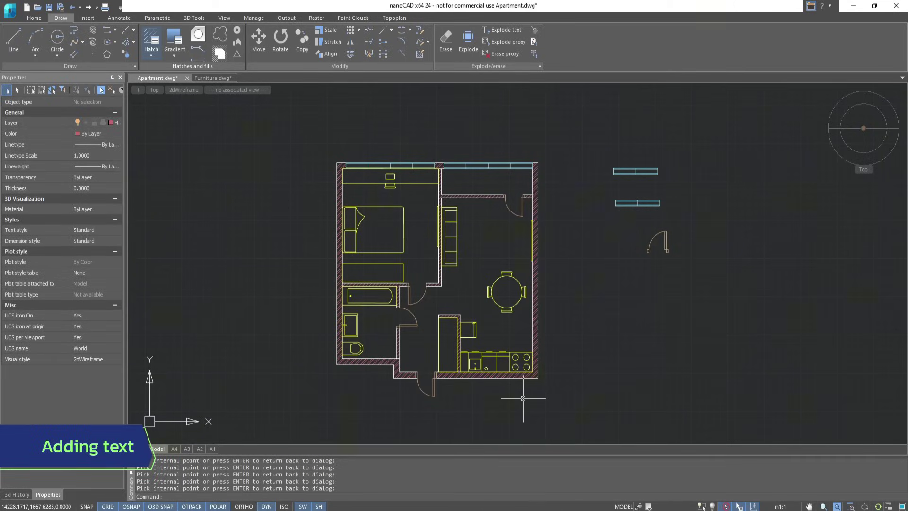
- Make Text the current layer and keep Arial as the Standard text style's font
{"action": "left_click", "coordinate": [34, 18]}
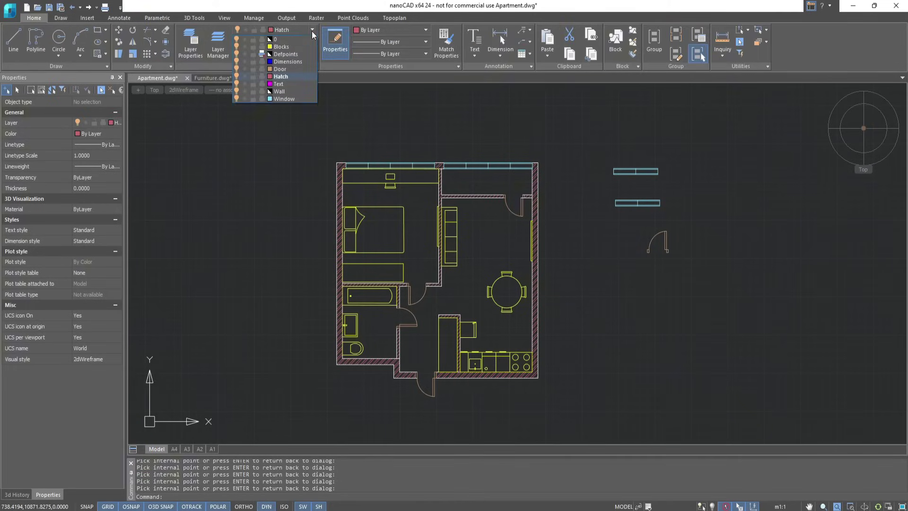
{"action": "left_click", "coordinate": [304, 84]}
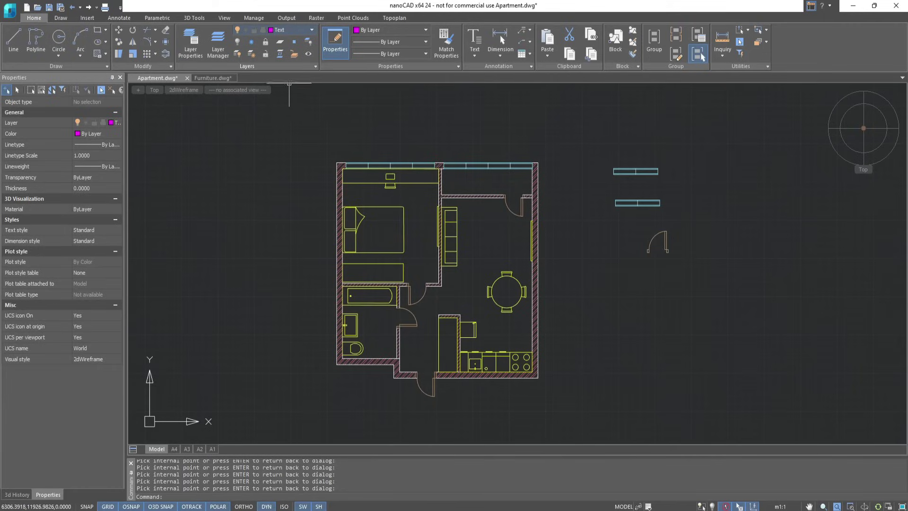
{"action": "left_click", "coordinate": [122, 18]}
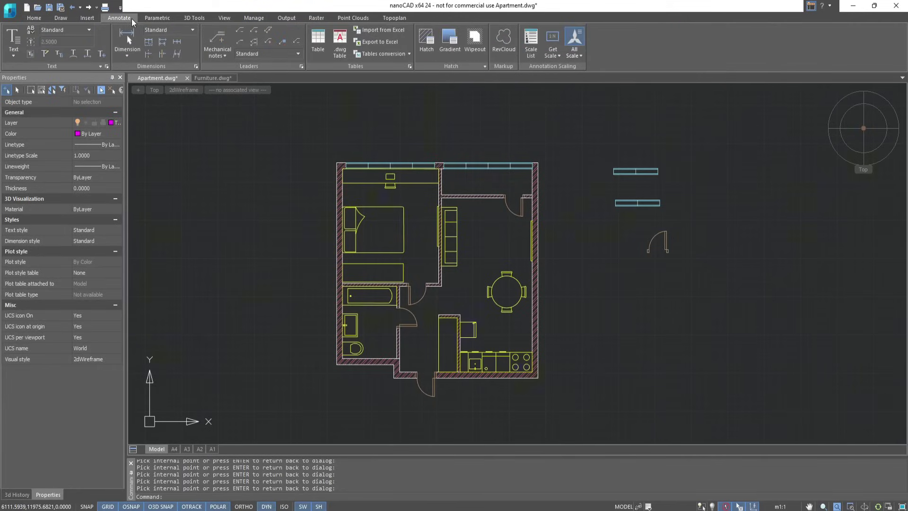
{"action": "left_click", "coordinate": [107, 66]}
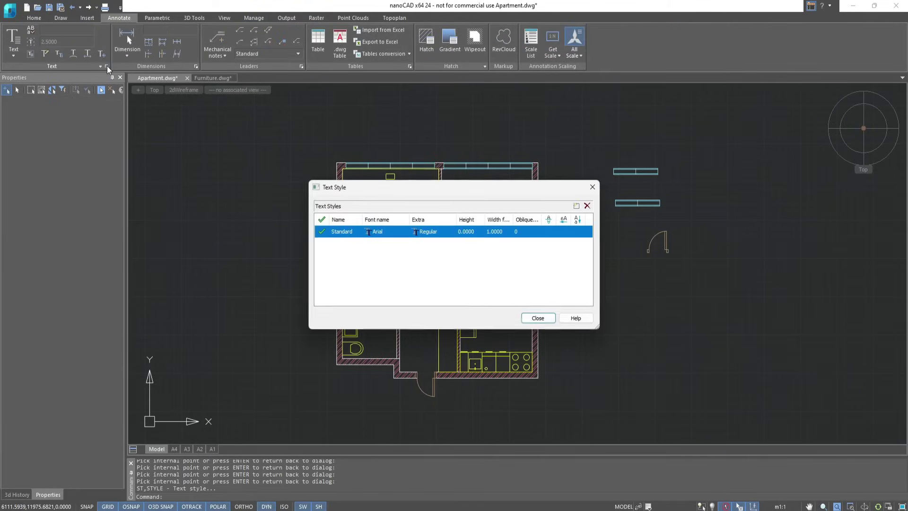
{"action": "left_click", "coordinate": [384, 232]}
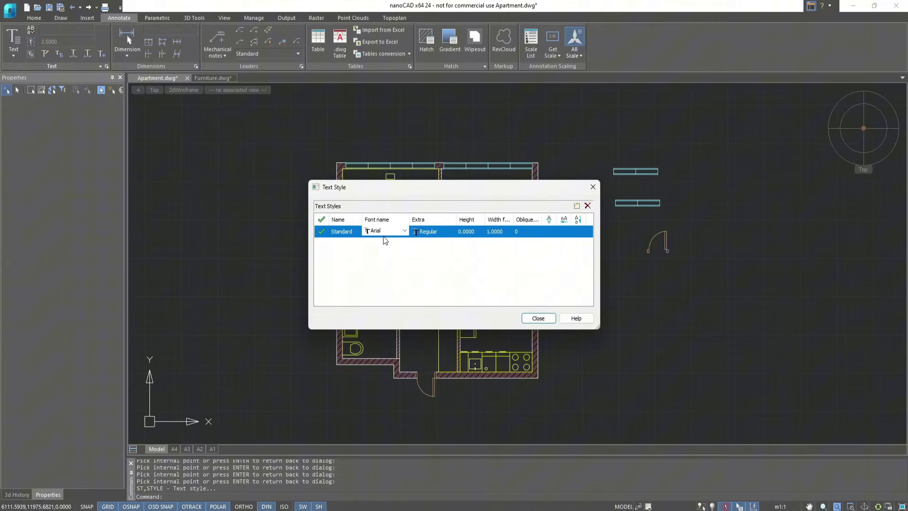
{"action": "left_click", "coordinate": [405, 232]}
{"action": "left_click", "coordinate": [405, 232]}
{"action": "left_click", "coordinate": [550, 319]}
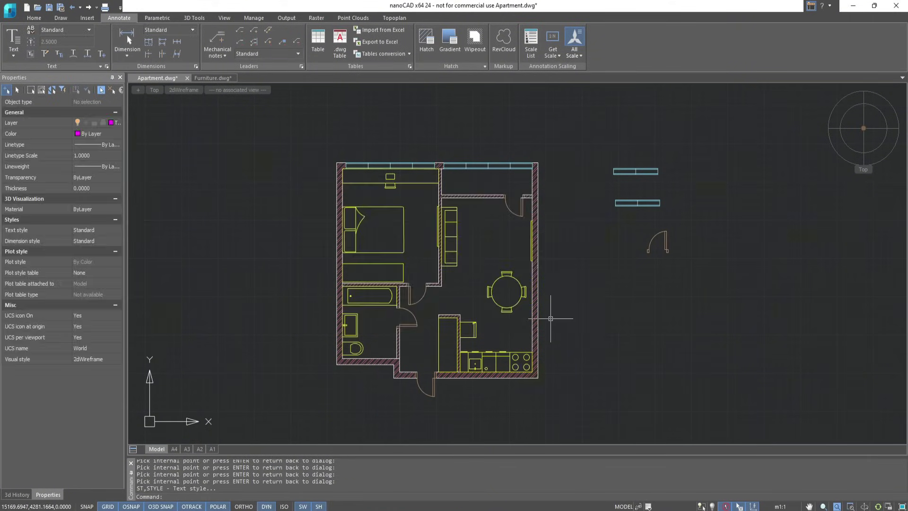
- Set the annotation scale to 1:50
{"action": "left_click", "coordinate": [14, 56]}
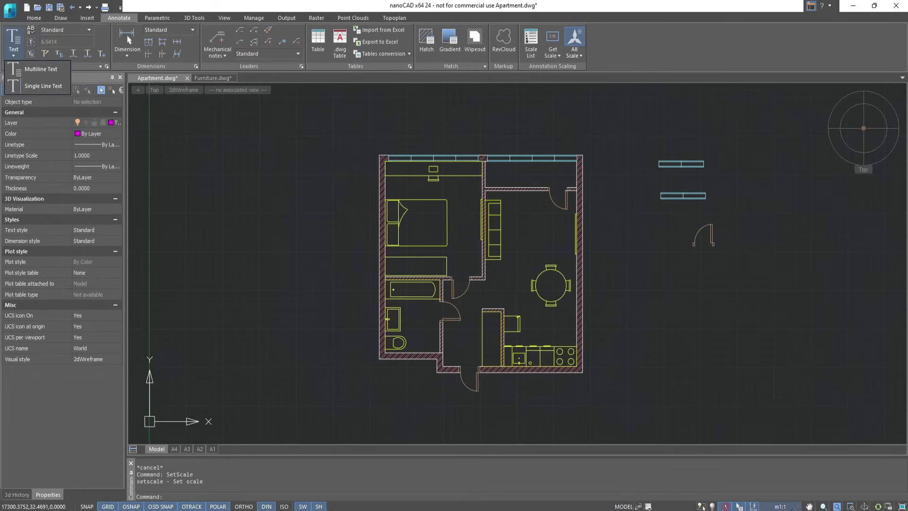
{"action": "left_click", "coordinate": [788, 506]}
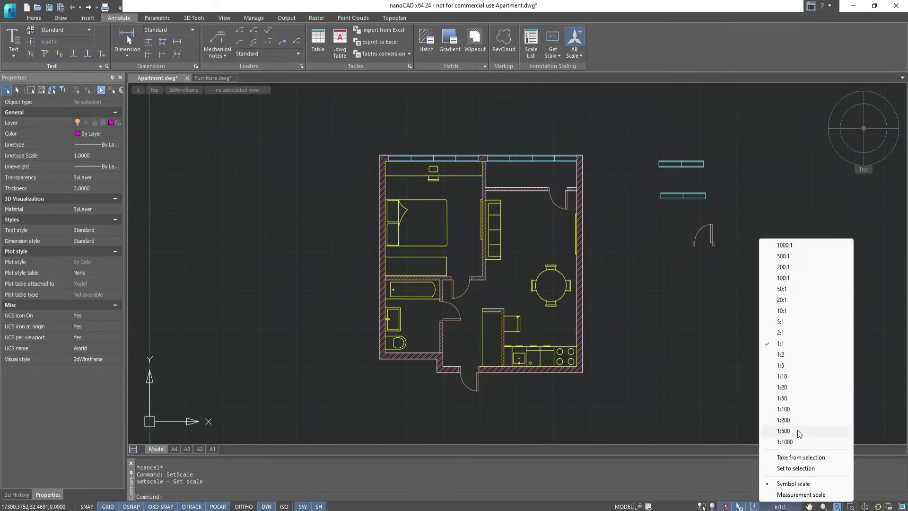
{"action": "left_click", "coordinate": [782, 398]}
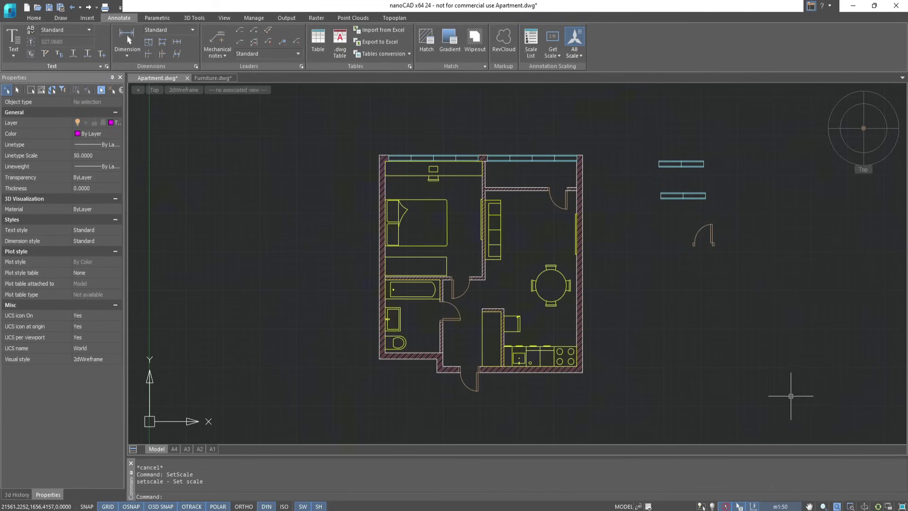
- Draw a multiline text box in the bedroom, set size 175 and start typing Bedroom
{"action": "left_click", "coordinate": [14, 55]}
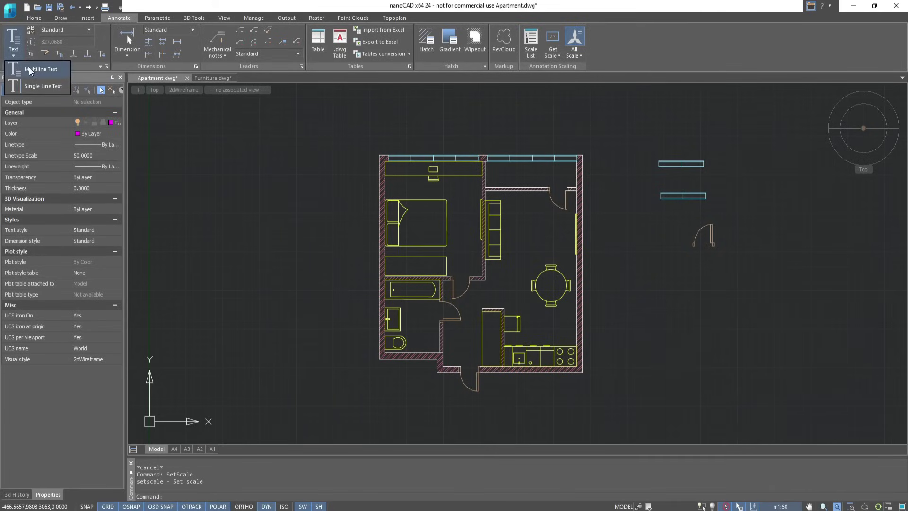
{"action": "left_click", "coordinate": [30, 70]}
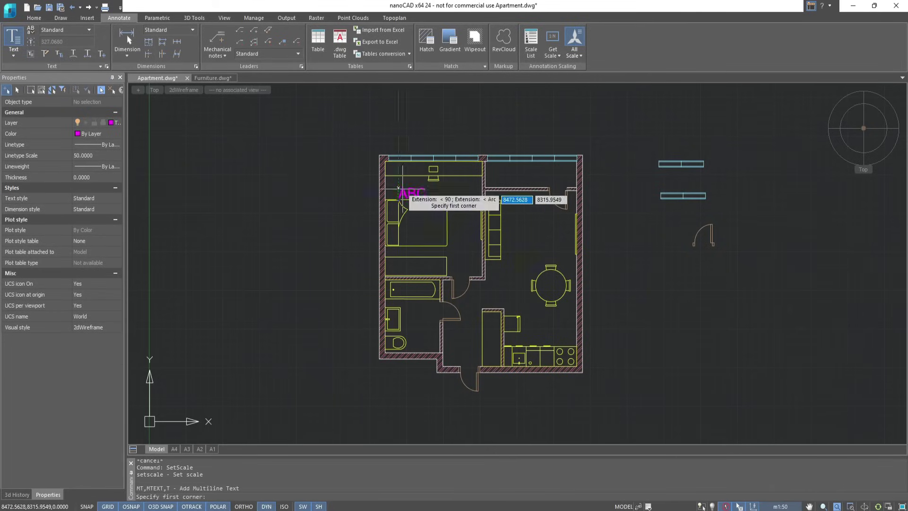
{"action": "left_click", "coordinate": [398, 187]}
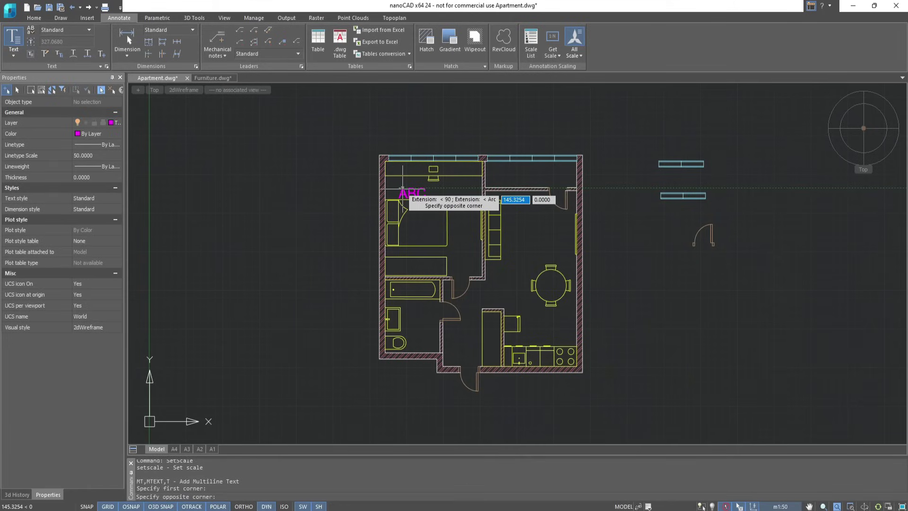
{"action": "left_click", "coordinate": [401, 198]}
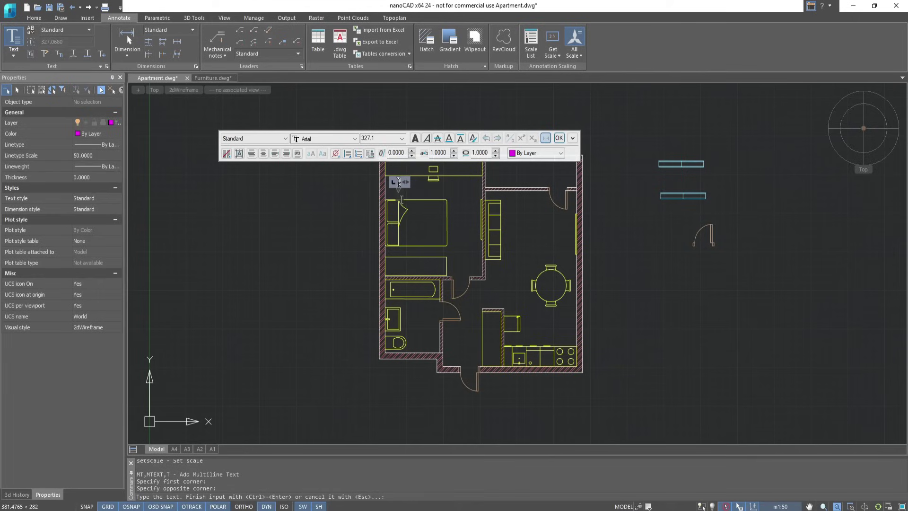
{"action": "double_click", "coordinate": [376, 137]}
{"action": "type", "text": "175"}
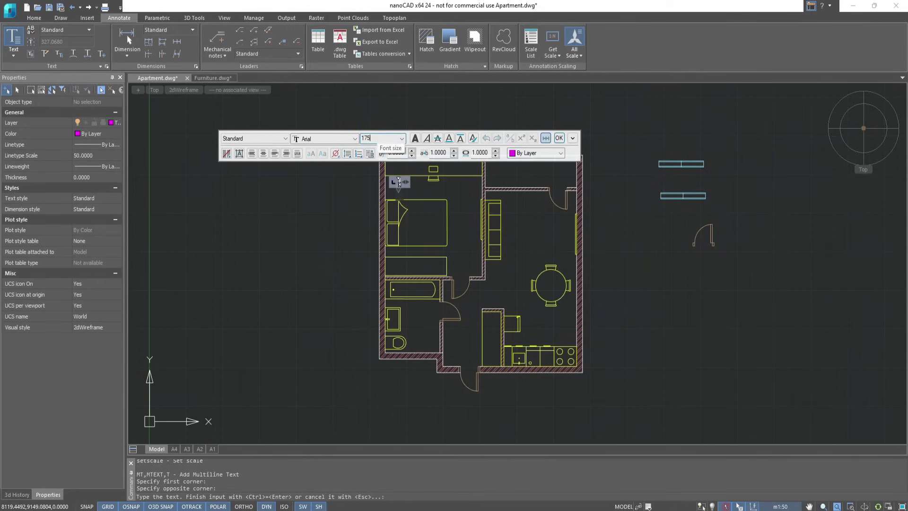
{"action": "key", "text": "Return"}
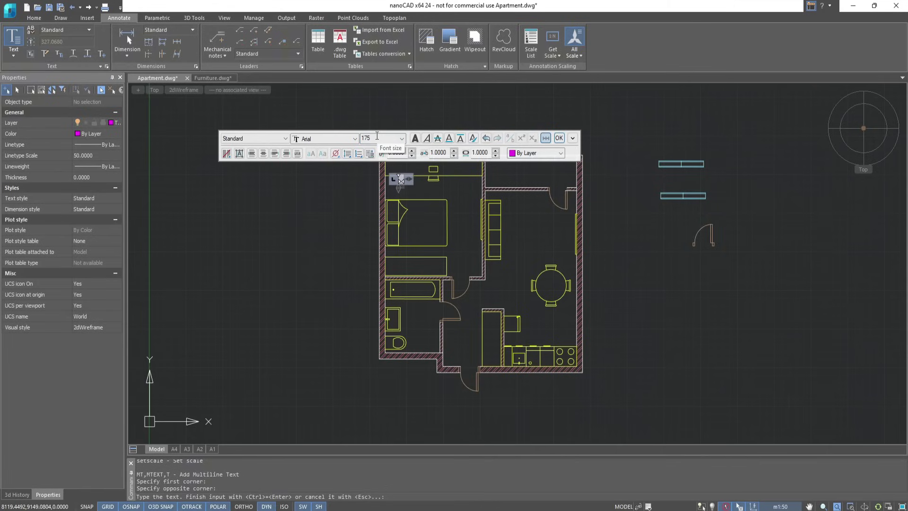
{"action": "type", "text": "Bedroom"}
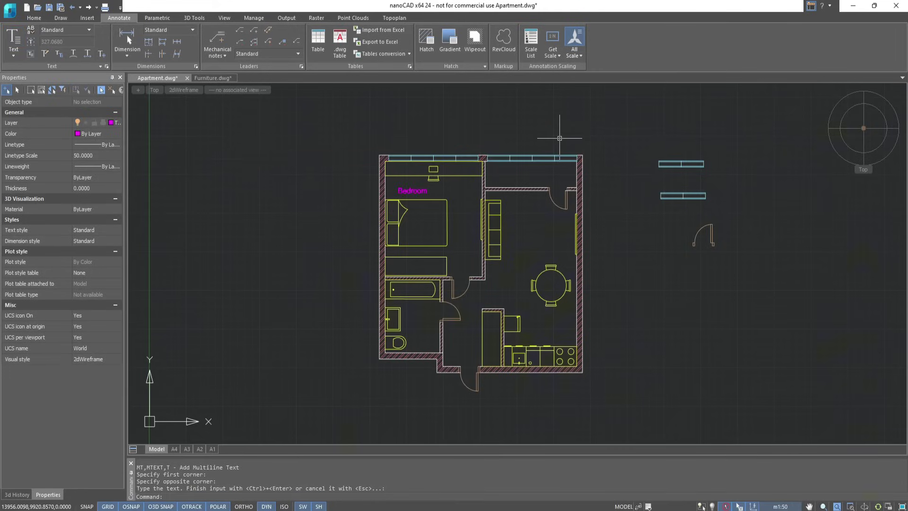
- Finish the Bedroom label and copy it into the upper-right room
{"action": "left_click", "coordinate": [559, 138]}
{"action": "left_click", "coordinate": [35, 18]}
{"action": "left_click", "coordinate": [118, 41]}
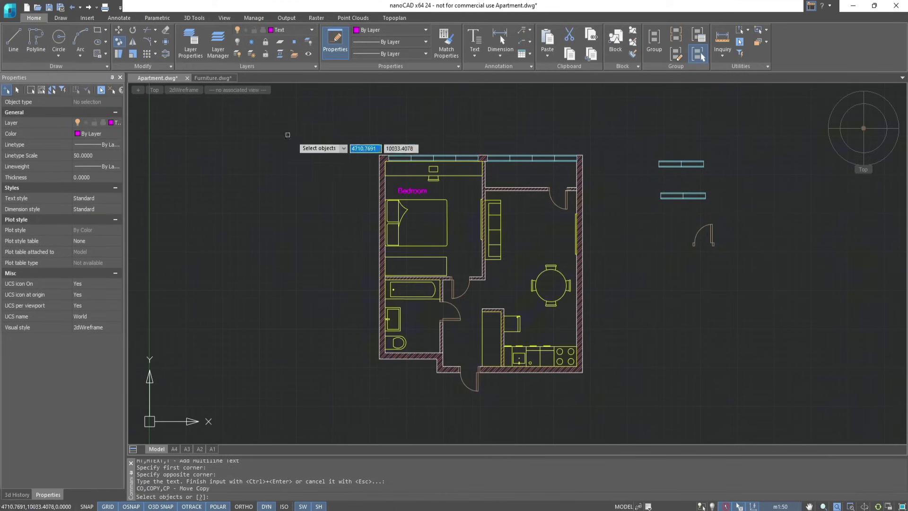
{"action": "left_click", "coordinate": [404, 195]}
{"action": "key", "text": "Return"}
{"action": "left_click", "coordinate": [426, 191]}
{"action": "scroll", "coordinate": [433, 316], "scroll_direction": "up", "scroll_amount": 2}
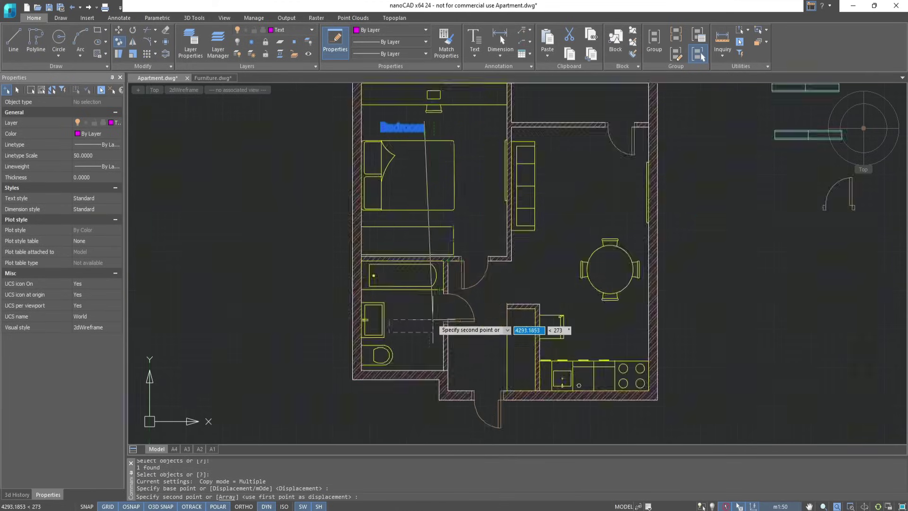
{"action": "middle_click_drag", "start_coordinate": [590, 170], "coordinate": [561, 275]}
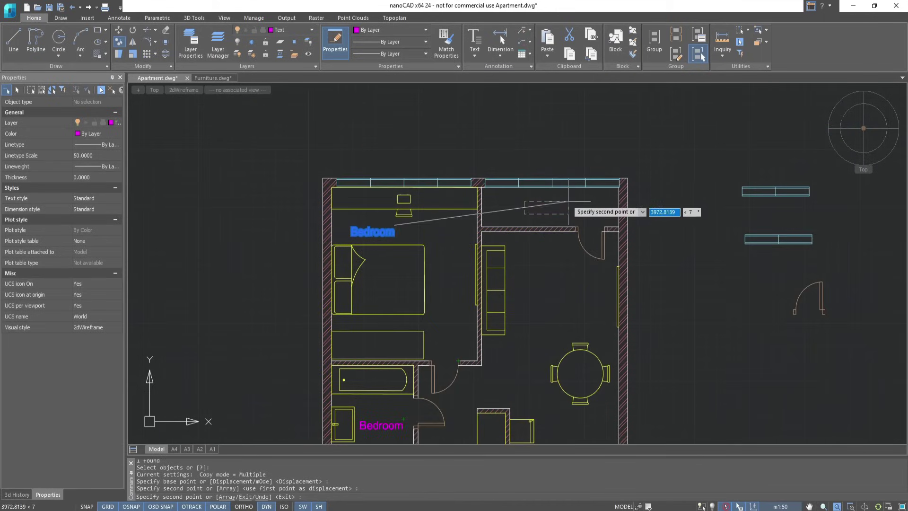
{"action": "left_click", "coordinate": [568, 201]}
- Place the remaining label copies and rename the lower-left one to Bathroom
{"action": "left_click", "coordinate": [568, 282]}
{"action": "middle_click_drag", "start_coordinate": [591, 410], "coordinate": [565, 283]}
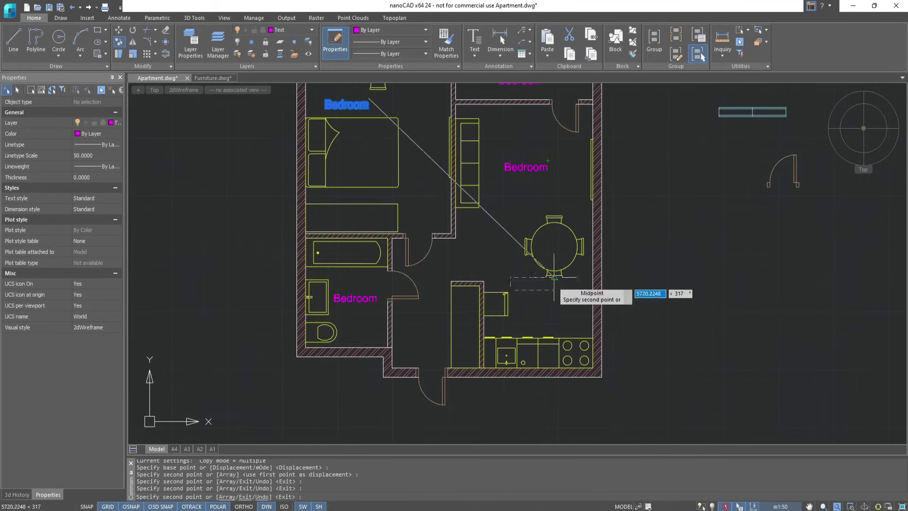
{"action": "left_click", "coordinate": [565, 309]}
{"action": "key", "text": "Escape"}
{"action": "key", "text": "Escape"}
{"action": "double_click", "coordinate": [376, 300]}
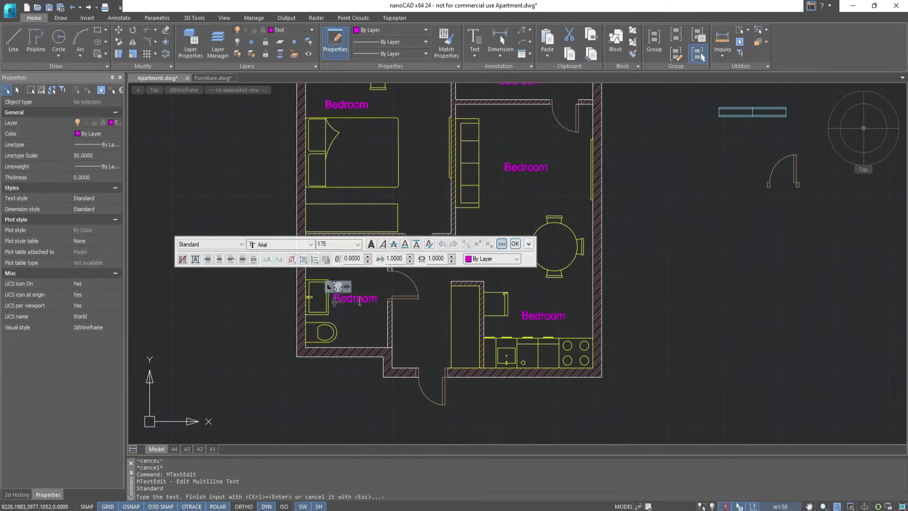
{"action": "key", "text": "BackSpace"}
{"action": "key", "text": "BackSpace"}
{"action": "key", "text": "BackSpace"}
{"action": "key", "text": "BackSpace"}
{"action": "key", "text": "BackSpace"}
{"action": "key", "text": "BackSpace"}
{"action": "type", "text": "athroom"}
{"action": "left_click", "coordinate": [516, 243]}
- Rename the kitchen label to Kitchen and the upper-right label to Living room
{"action": "double_click", "coordinate": [541, 316]}
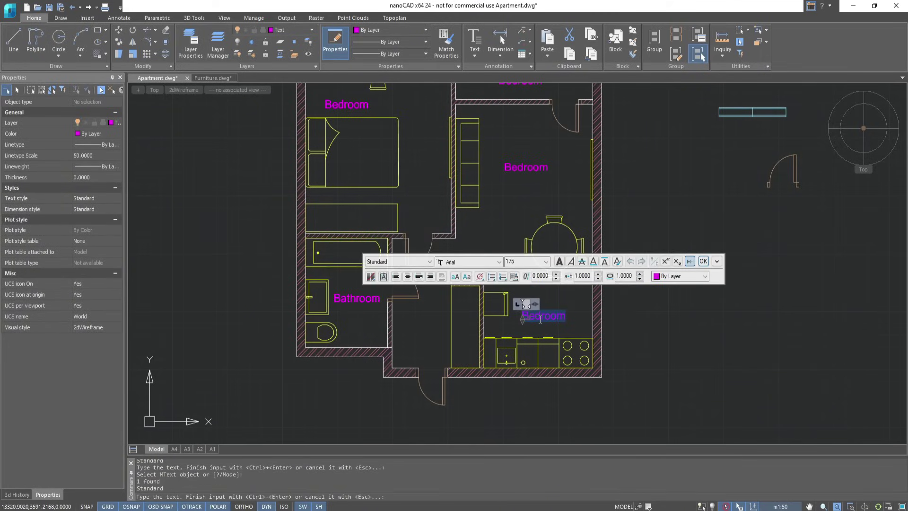
{"action": "type", "text": "Kitchen"}
{"action": "left_click", "coordinate": [703, 261]}
{"action": "double_click", "coordinate": [524, 168]}
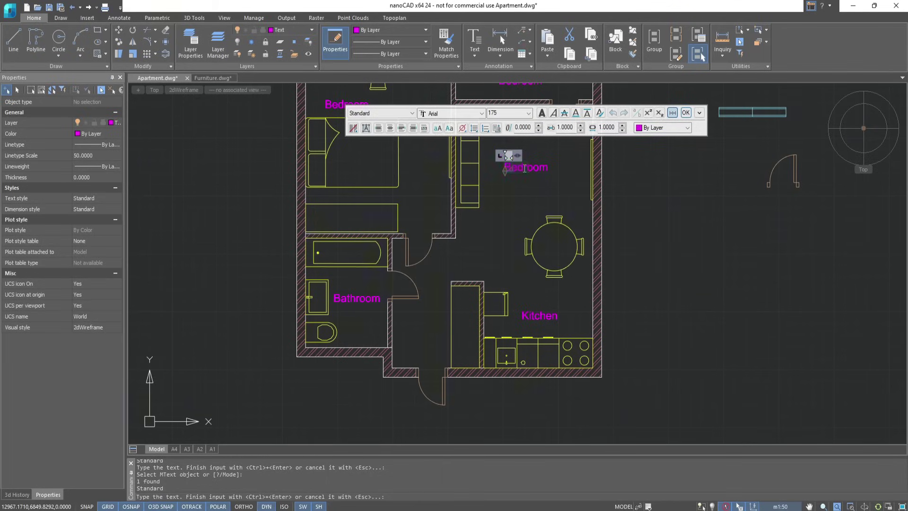
{"action": "type", "text": "Living"}
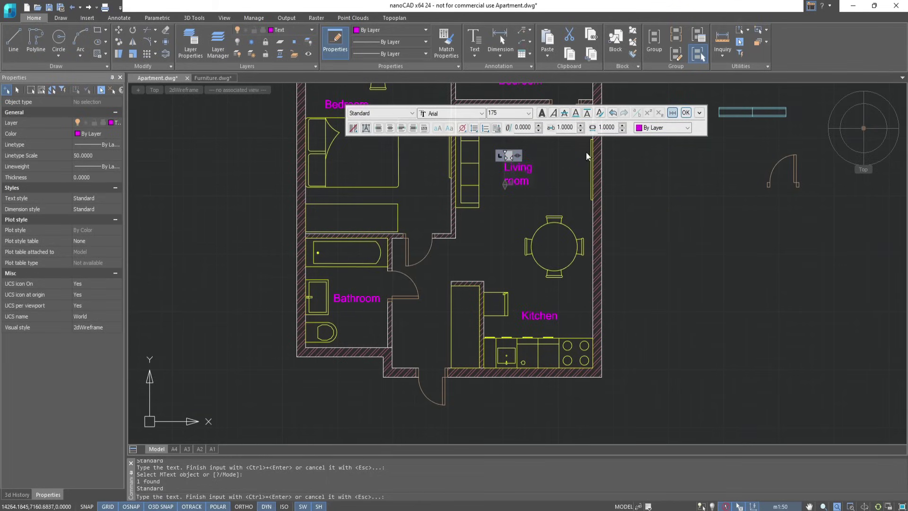
{"action": "left_click", "coordinate": [686, 114]}
- Rename the topmost label to Loggia
{"action": "middle_click_drag", "start_coordinate": [630, 124], "coordinate": [627, 232]}
{"action": "double_click", "coordinate": [521, 189]}
{"action": "type", "text": "Loggia"}
{"action": "left_click", "coordinate": [676, 135]}
{"action": "scroll", "coordinate": [613, 262], "scroll_direction": "down", "scroll_amount": 3}
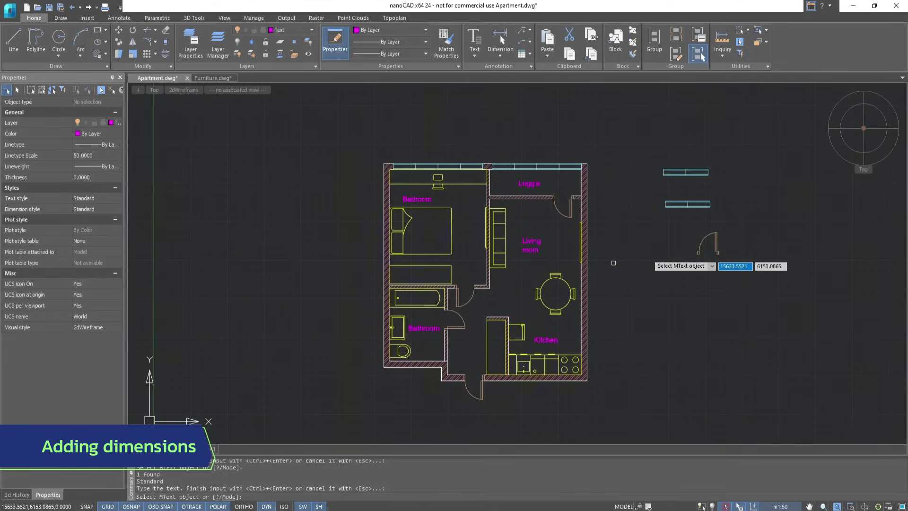
- Switch the current layer to Dimensions and cancel the leftover text command
{"action": "left_click", "coordinate": [298, 30]}
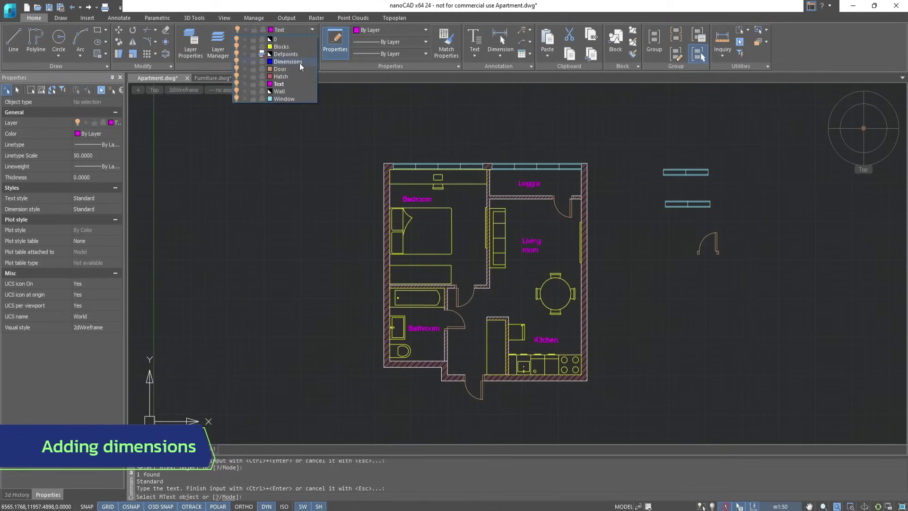
{"action": "left_click", "coordinate": [288, 61]}
{"action": "key", "text": "Escape"}
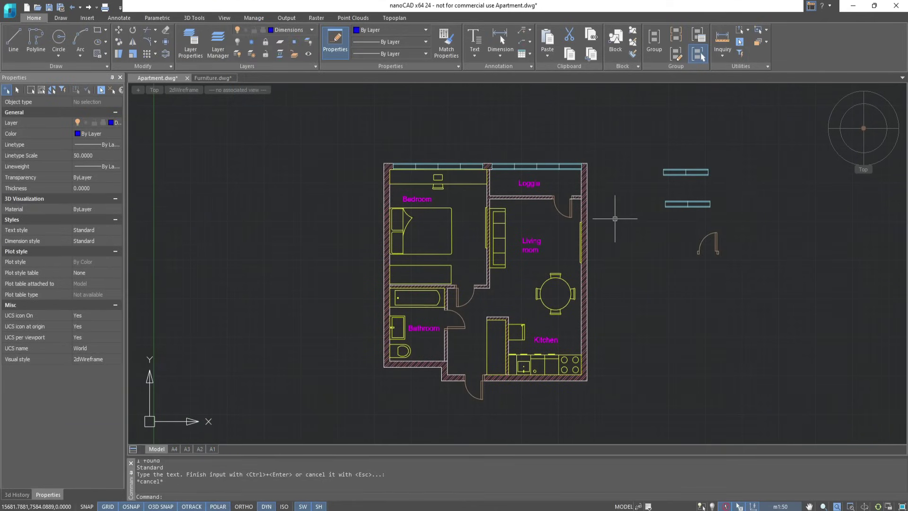
{"action": "left_click", "coordinate": [119, 18]}
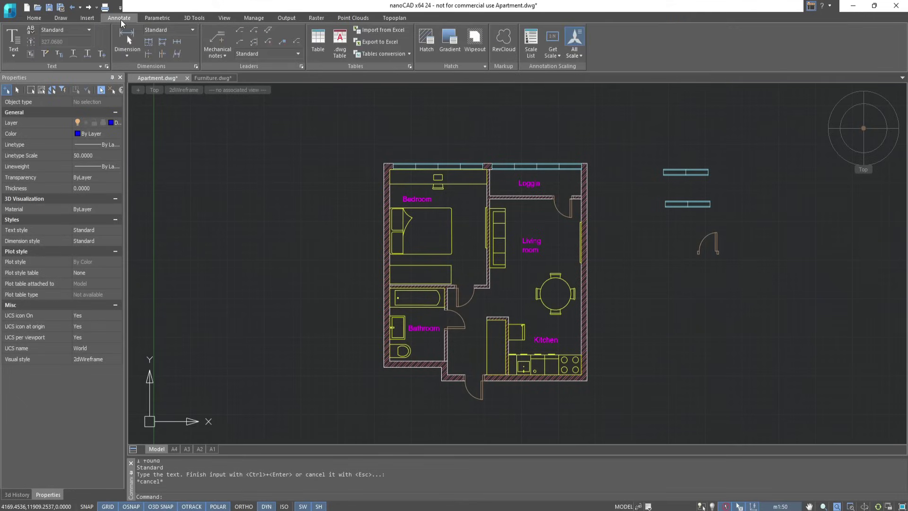
- Give the Standard dimension style architectural tick arrowheads and overall scale 5
{"action": "left_click", "coordinate": [196, 66]}
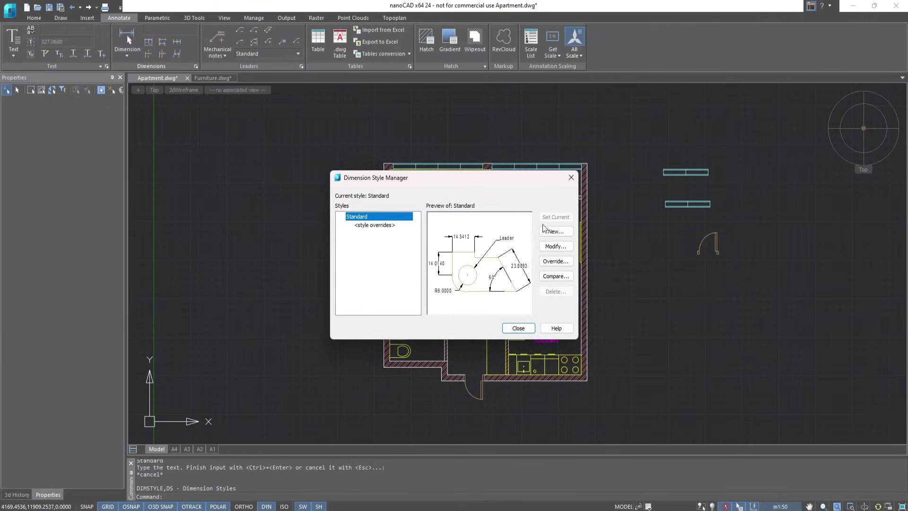
{"action": "left_click", "coordinate": [555, 245]}
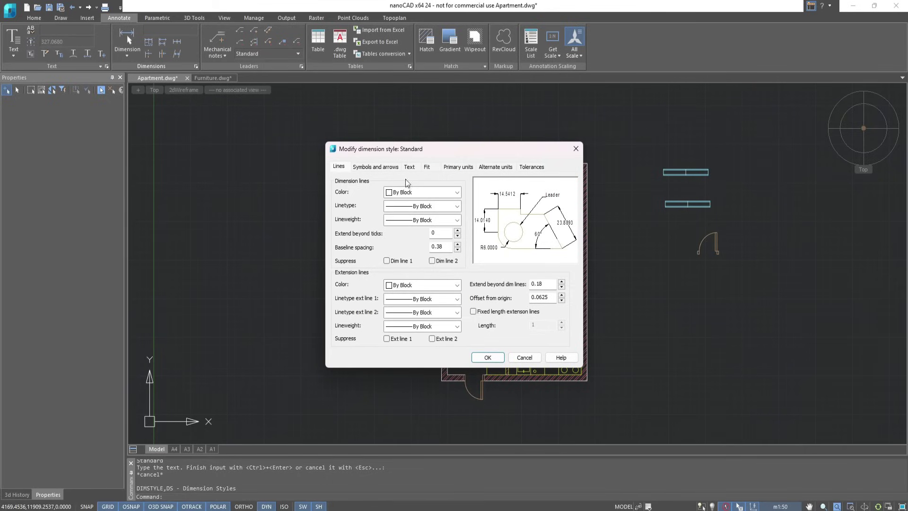
{"action": "left_click", "coordinate": [378, 166]}
{"action": "left_click", "coordinate": [457, 203]}
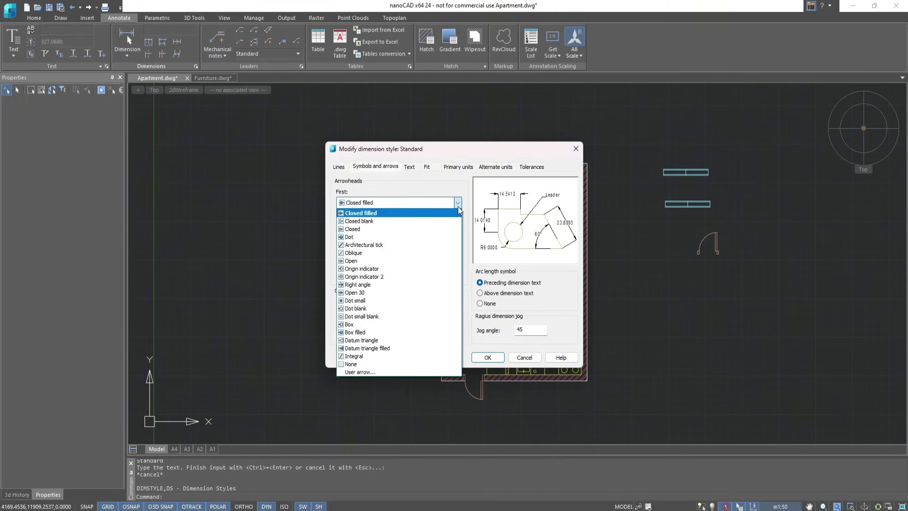
{"action": "left_click", "coordinate": [446, 245]}
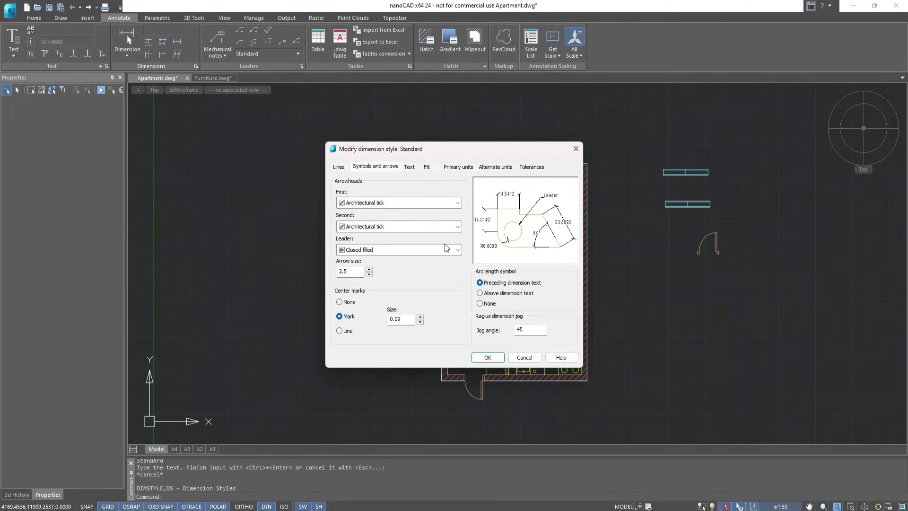
{"action": "left_click", "coordinate": [427, 166]}
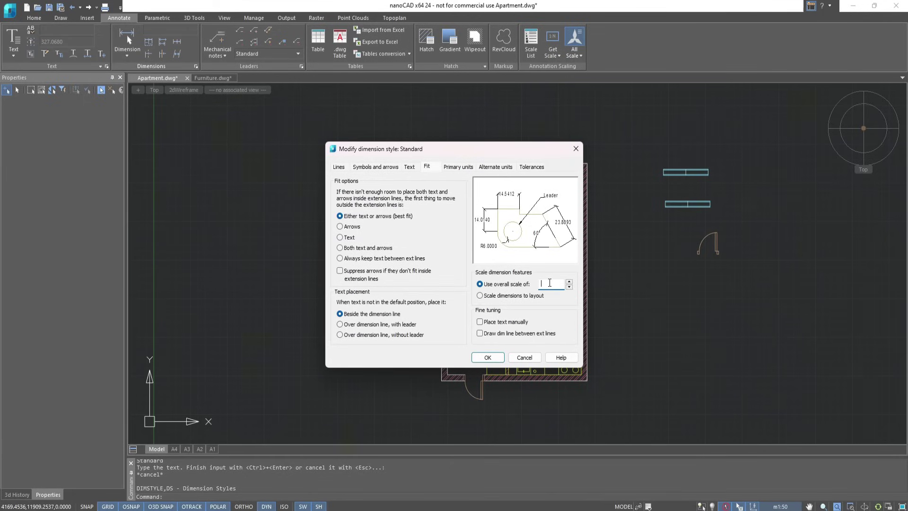
{"action": "type", "text": "5"}
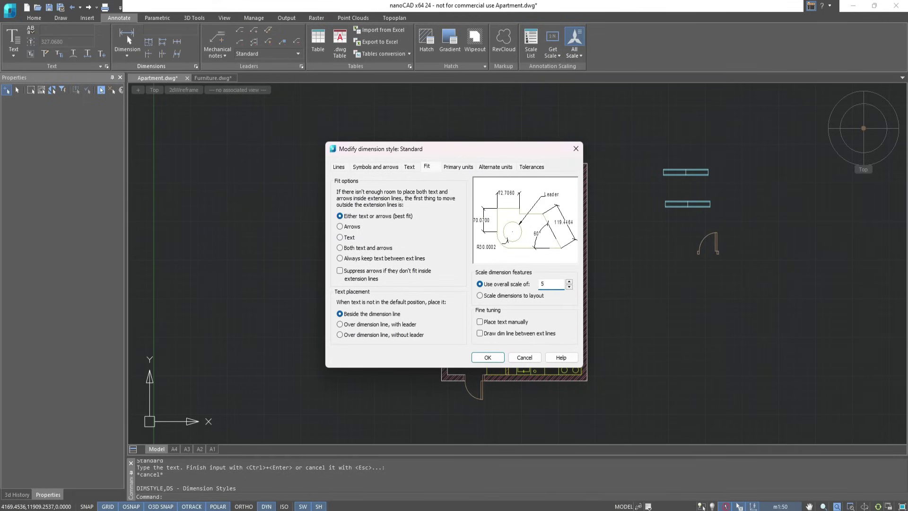
- Set primary units precision to 0 and close the dimension style dialogs
{"action": "left_click", "coordinate": [458, 166]}
{"action": "left_click", "coordinate": [456, 203]}
{"action": "left_click", "coordinate": [449, 213]}
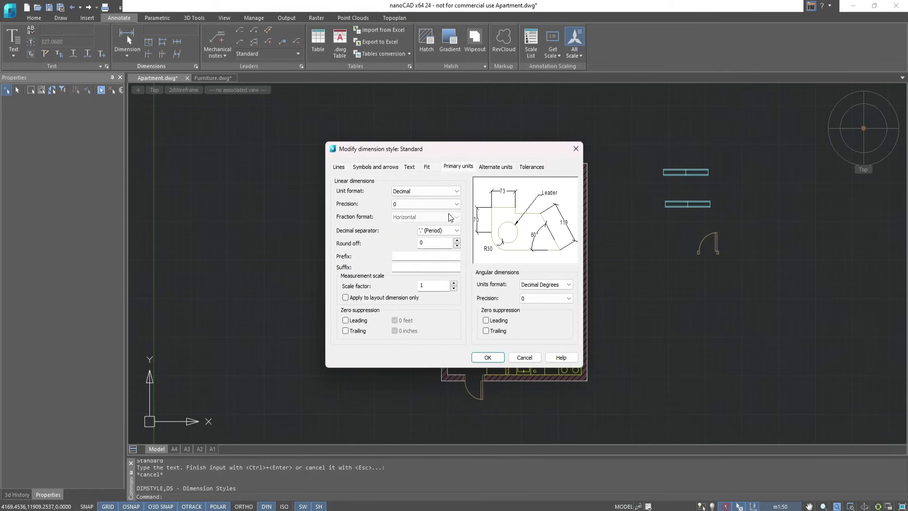
{"action": "left_click", "coordinate": [484, 358]}
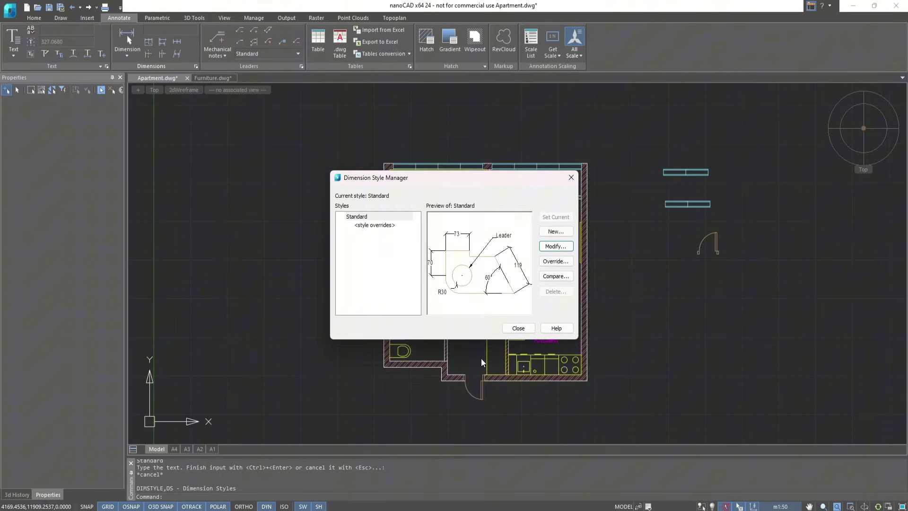
{"action": "left_click", "coordinate": [518, 328]}
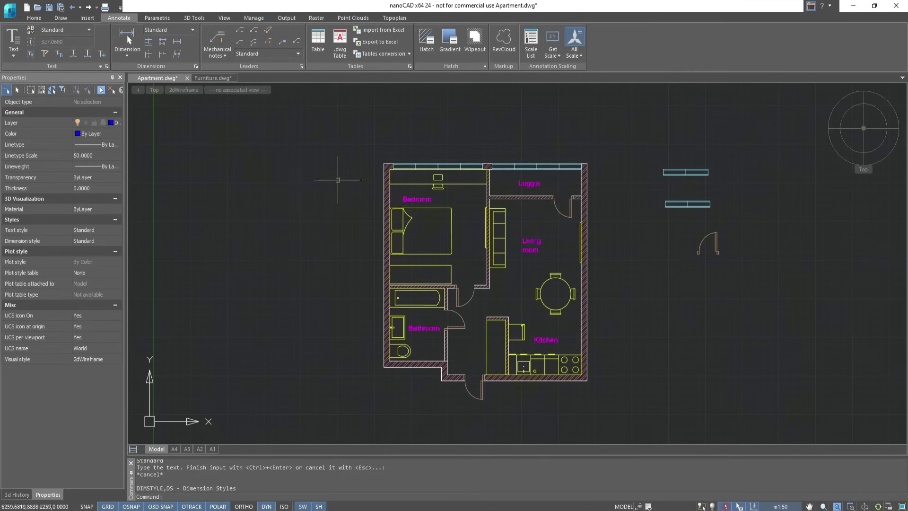
- Dimension the top wall with chained 3300 bedroom and 3110 loggia lengths
{"action": "left_click", "coordinate": [129, 41]}
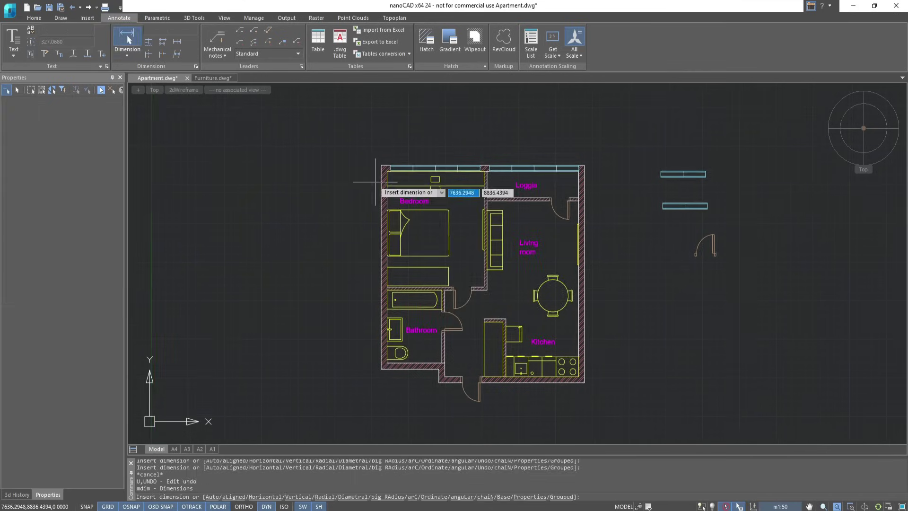
{"action": "scroll", "coordinate": [388, 189], "scroll_direction": "up", "scroll_amount": 3}
{"action": "left_click", "coordinate": [387, 190]}
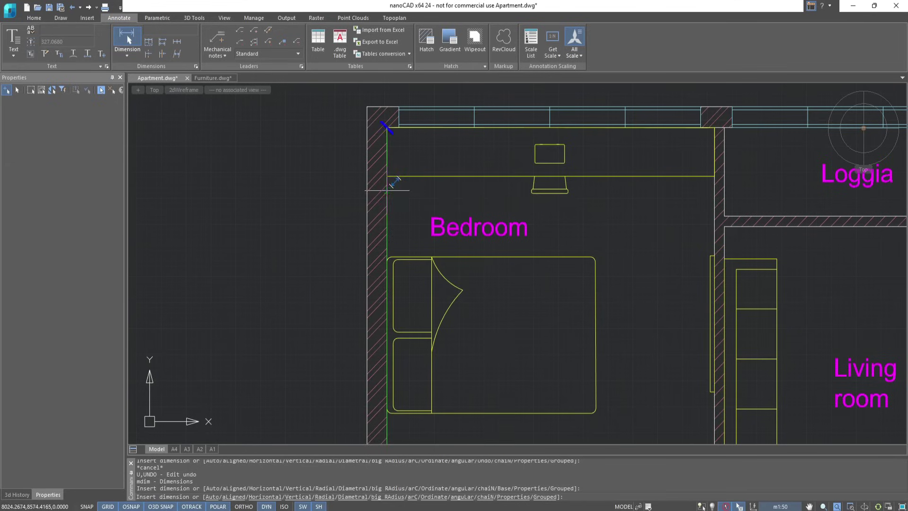
{"action": "left_click", "coordinate": [714, 192]}
{"action": "middle_click_drag", "start_coordinate": [706, 126], "coordinate": [687, 225]}
{"action": "left_click", "coordinate": [687, 174]}
{"action": "left_click", "coordinate": [705, 268]}
{"action": "middle_click_drag", "start_coordinate": [870, 261], "coordinate": [554, 253]}
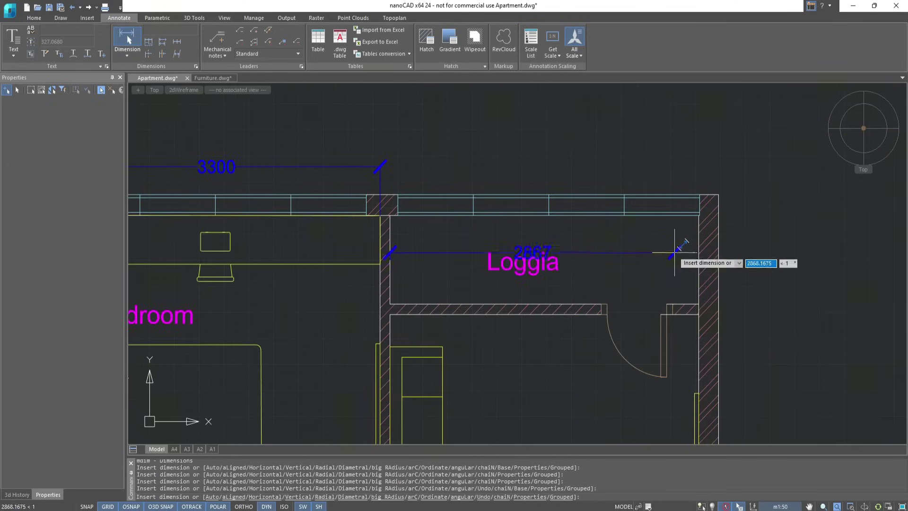
{"action": "left_click", "coordinate": [698, 259]}
{"action": "left_click", "coordinate": [685, 166]}
{"action": "key", "text": "Escape"}
- Add the overall 6510 width dimension above the top chain
{"action": "scroll", "coordinate": [513, 214], "scroll_direction": "down", "scroll_amount": 2}
{"action": "left_click", "coordinate": [127, 42]}
{"action": "left_click", "coordinate": [206, 258]}
{"action": "left_click", "coordinate": [636, 245]}
{"action": "left_click", "coordinate": [630, 160]}
- Dimension the right side with chained 850 and 5690 heights plus the overall 6640
{"action": "scroll", "coordinate": [631, 160], "scroll_direction": "down", "scroll_amount": 2}
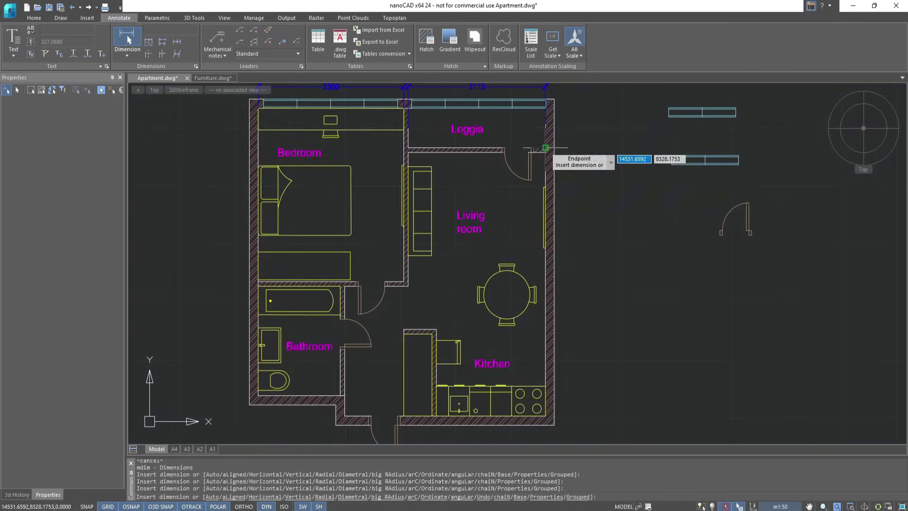
{"action": "left_click", "coordinate": [407, 147]}
{"action": "left_click", "coordinate": [407, 107]}
{"action": "scroll", "coordinate": [407, 106], "scroll_direction": "up", "scroll_amount": 3}
{"action": "middle_click_drag", "start_coordinate": [841, 170], "coordinate": [557, 180]}
{"action": "left_click", "coordinate": [643, 181]}
{"action": "scroll", "coordinate": [643, 182], "scroll_direction": "down", "scroll_amount": 3}
{"action": "middle_click_drag", "start_coordinate": [642, 294], "coordinate": [584, 183]}
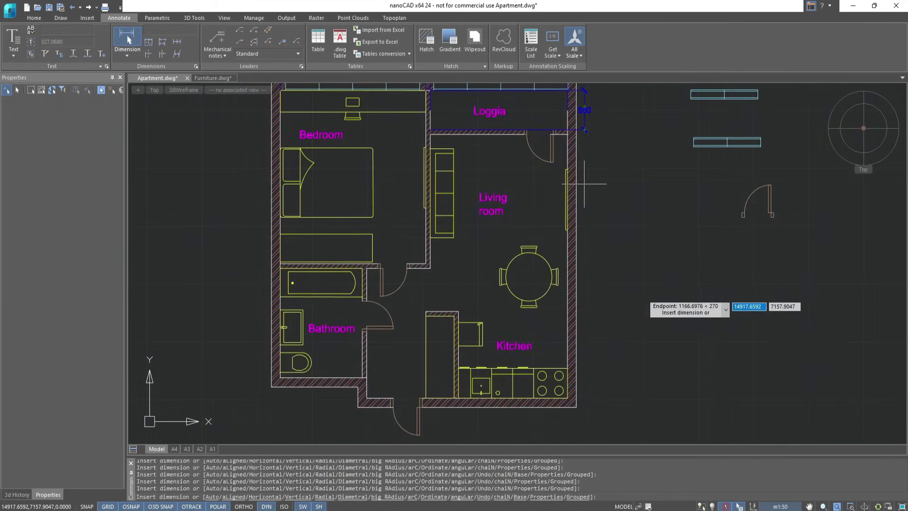
{"action": "left_click", "coordinate": [455, 396]}
{"action": "scroll", "coordinate": [456, 397], "scroll_direction": "up", "scroll_amount": 1}
{"action": "middle_click_drag", "start_coordinate": [456, 396], "coordinate": [465, 299]}
{"action": "scroll", "coordinate": [454, 142], "scroll_direction": "down", "scroll_amount": 2}
{"action": "middle_click_drag", "start_coordinate": [454, 141], "coordinate": [445, 310]}
{"action": "left_click", "coordinate": [450, 151]}
{"action": "left_click", "coordinate": [582, 152]}
{"action": "left_click", "coordinate": [423, 108]}
{"action": "left_click", "coordinate": [596, 405]}
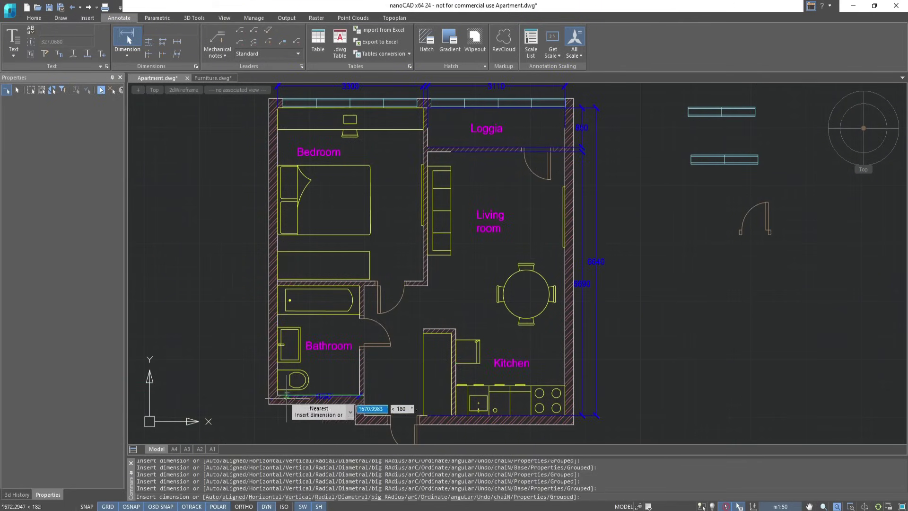
- Dimension the bottom wall with a chained 4550 length and overall 6510 width
{"action": "scroll", "coordinate": [365, 398], "scroll_direction": "up", "scroll_amount": 2}
{"action": "left_click", "coordinate": [320, 325]}
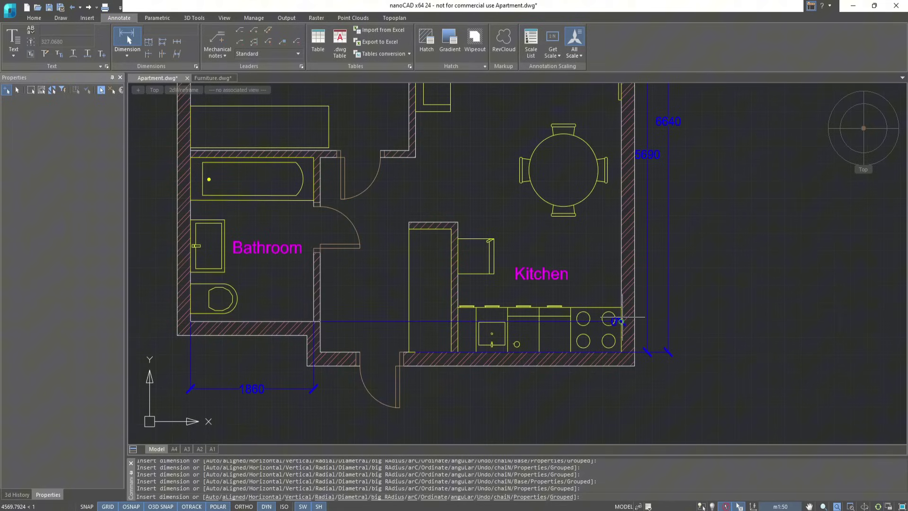
{"action": "left_click", "coordinate": [620, 351]}
{"action": "left_click", "coordinate": [190, 321]}
{"action": "left_click", "coordinate": [620, 321]}
{"action": "left_click", "coordinate": [615, 415]}
- Add the 440 and chained 2360 bathroom heights on the left side
{"action": "scroll", "coordinate": [616, 415], "scroll_direction": "down", "scroll_amount": 1}
{"action": "left_click", "coordinate": [419, 373]}
{"action": "left_click", "coordinate": [419, 352]}
{"action": "left_click", "coordinate": [308, 361]}
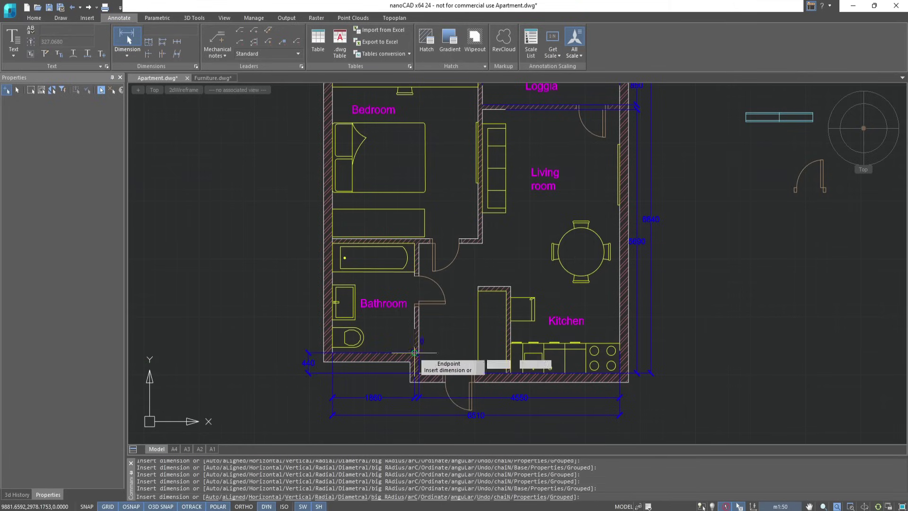
{"action": "left_click", "coordinate": [420, 243]}
- Add the 3740 bedroom height and the overall 6200 height on the left side
{"action": "middle_click_drag", "start_coordinate": [325, 227], "coordinate": [315, 343]}
{"action": "left_click", "coordinate": [322, 354]}
{"action": "left_click", "coordinate": [322, 182]}
{"action": "left_click", "coordinate": [298, 359]}
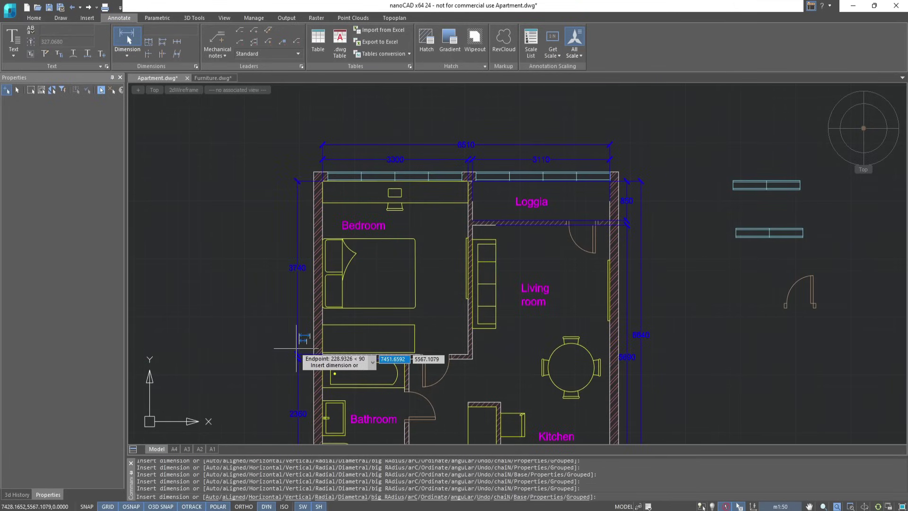
{"action": "left_click", "coordinate": [322, 181]}
{"action": "middle_click_drag", "start_coordinate": [322, 379], "coordinate": [303, 186]}
{"action": "left_click", "coordinate": [305, 272]}
{"action": "left_click", "coordinate": [263, 267]}
{"action": "key", "text": "Escape"}
{"action": "scroll", "coordinate": [673, 132], "scroll_direction": "down", "scroll_amount": 1}
{"action": "middle_click_drag", "start_coordinate": [673, 132], "coordinate": [654, 253]}
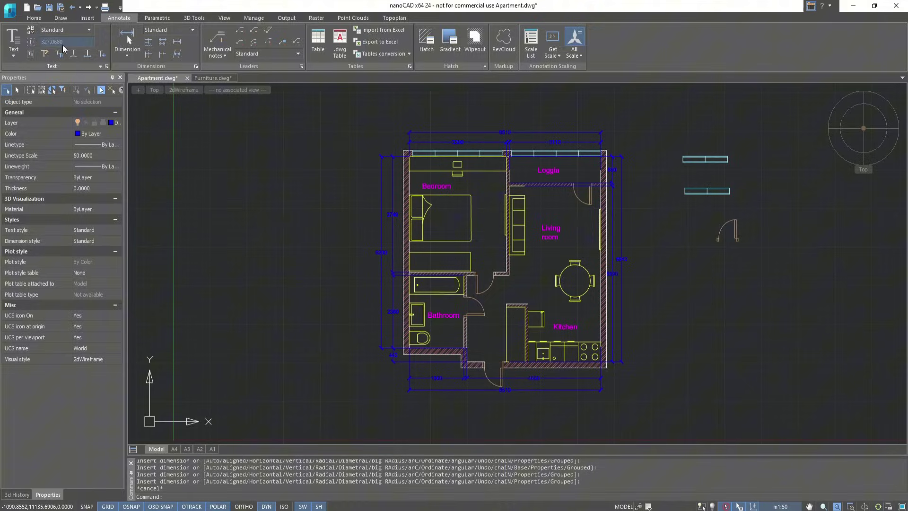
- Change the Dimensions layer colour from blue to cyan in Layer Properties
{"action": "left_click", "coordinate": [34, 18]}
{"action": "left_click", "coordinate": [191, 40]}
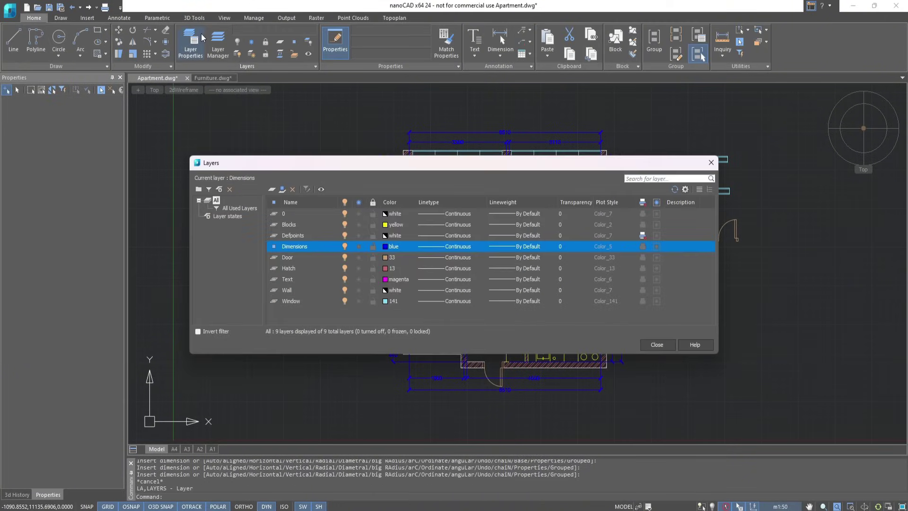
{"action": "left_click", "coordinate": [393, 249]}
{"action": "left_click", "coordinate": [394, 287]}
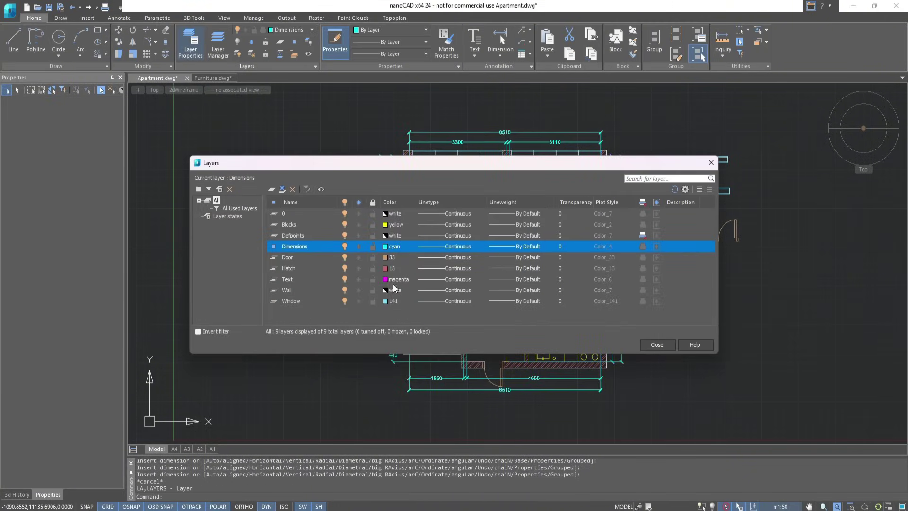
{"action": "left_click", "coordinate": [656, 344]}
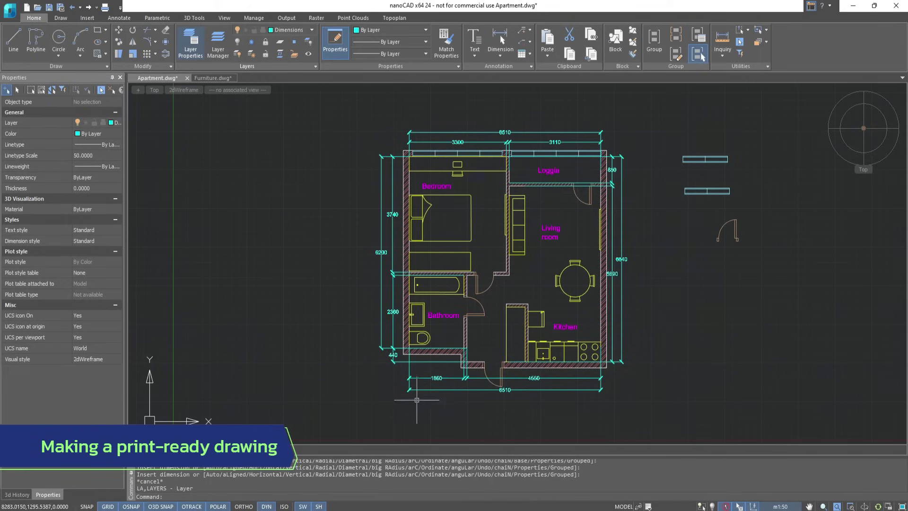
- Switch to the A3 layout and fill the sheet with a single viewport
{"action": "left_click", "coordinate": [187, 449]}
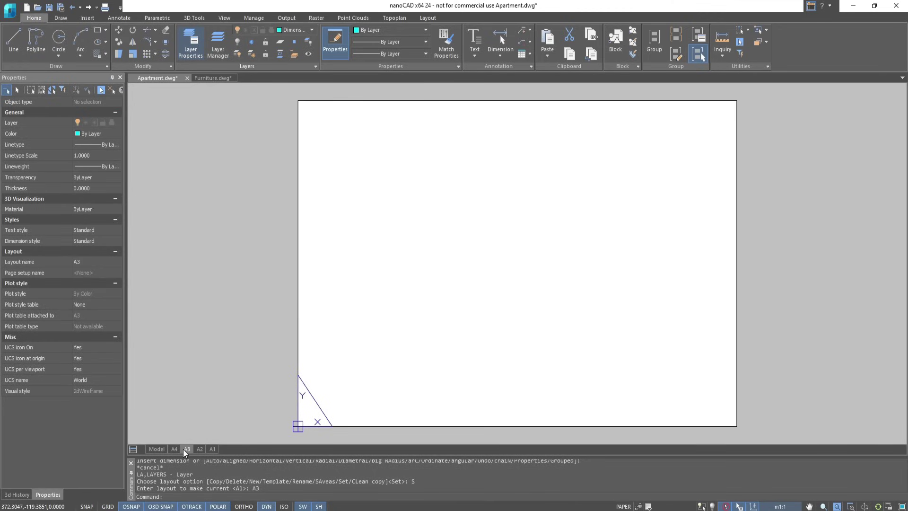
{"action": "right_click", "coordinate": [163, 80]}
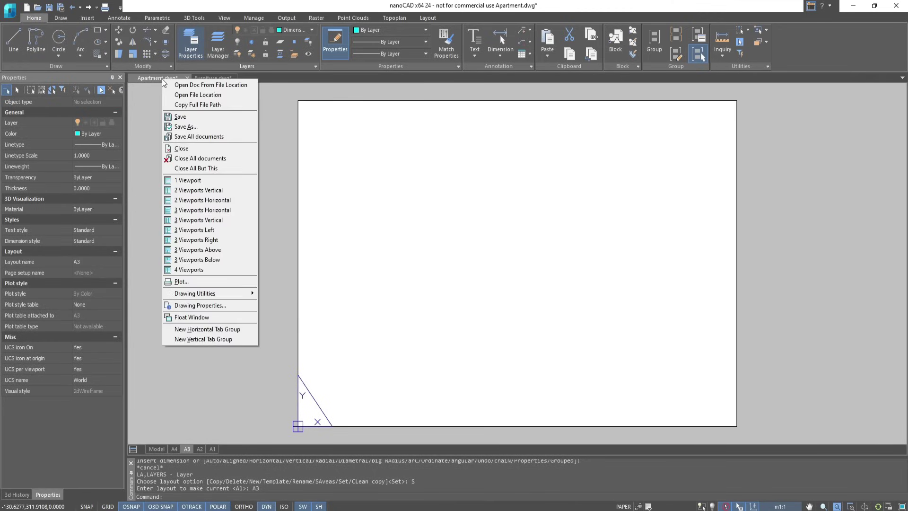
{"action": "left_click", "coordinate": [189, 180]}
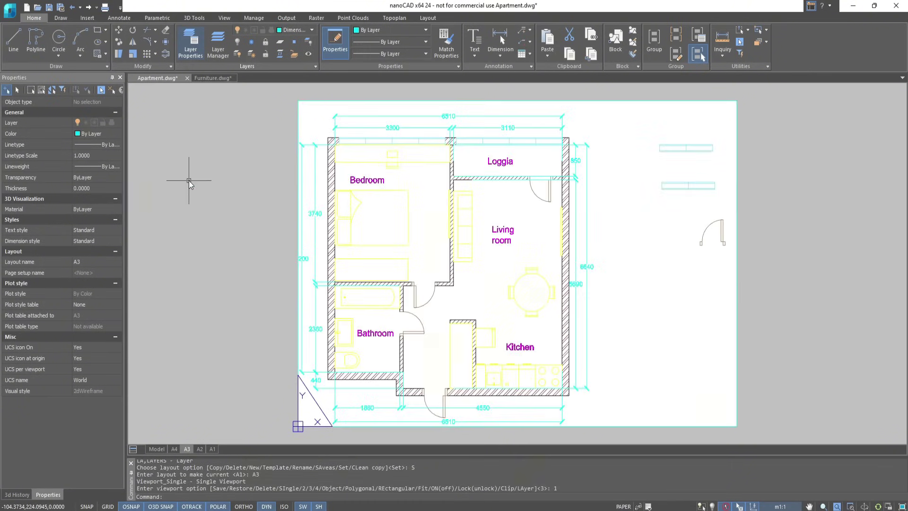
{"action": "scroll", "coordinate": [419, 217], "scroll_direction": "down", "scroll_amount": 2}
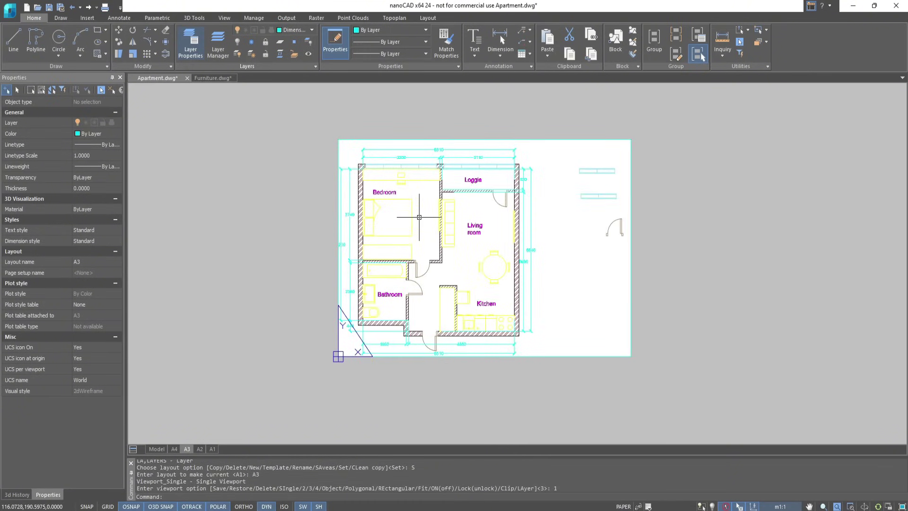
{"action": "scroll", "coordinate": [419, 217], "scroll_direction": "up", "scroll_amount": 2}
{"action": "mouse_move", "coordinate": [419, 217]}
{"action": "middle_mouse_down"}
{"action": "mouse_move", "coordinate": [455, 228]}
{"action": "mouse_move", "coordinate": [436, 221]}
{"action": "middle_mouse_up"}
{"action": "left_click", "coordinate": [443, 219]}
- Inside the viewport, erase the three spare blocks and centre the plan
{"action": "double_click", "coordinate": [634, 313]}
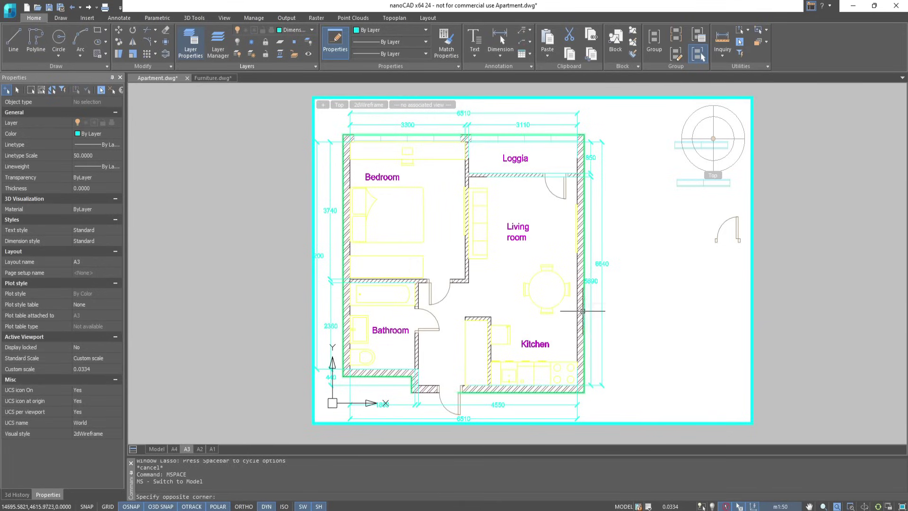
{"action": "scroll", "coordinate": [613, 274], "scroll_direction": "down", "scroll_amount": 2}
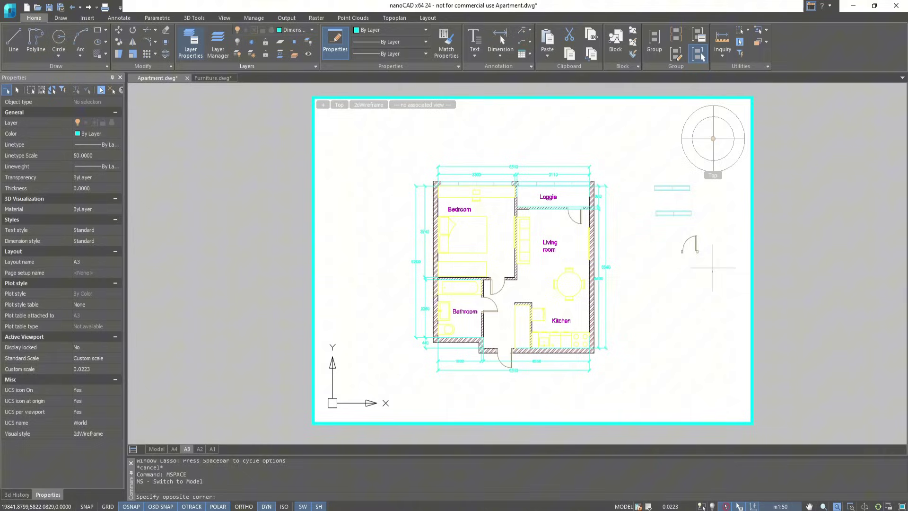
{"action": "left_click_drag", "start_coordinate": [723, 267], "coordinate": [649, 167]}
{"action": "type", "text": "e"}
{"action": "key", "text": "Return"}
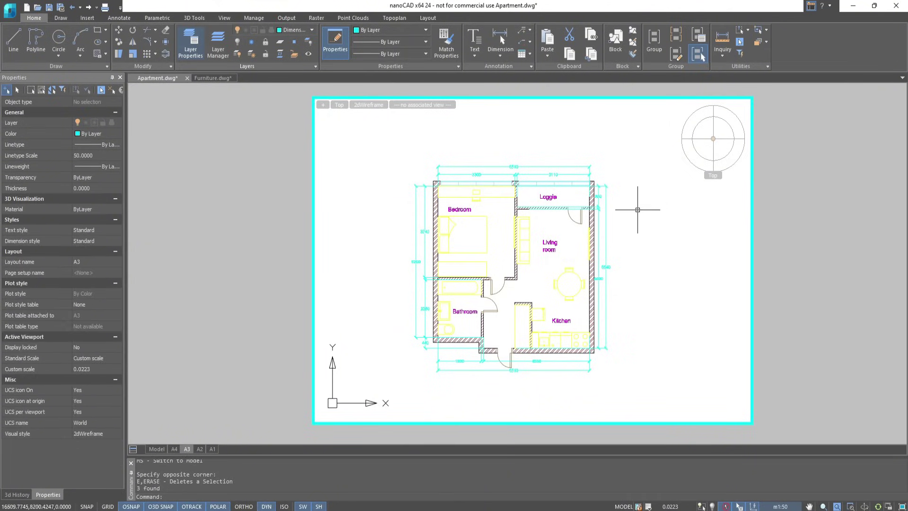
{"action": "scroll", "coordinate": [689, 239], "scroll_direction": "up", "scroll_amount": 2}
{"action": "middle_click_drag", "start_coordinate": [690, 239], "coordinate": [700, 213]}
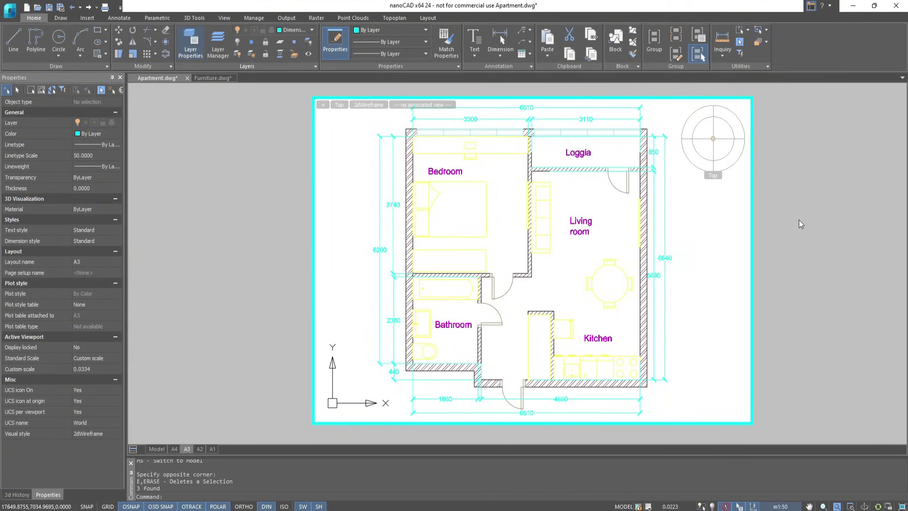
{"action": "key", "text": "Escape"}
- Plot the A3 layout with monochrome.ctb to a PDF saved as Apartment
{"action": "left_click", "coordinate": [286, 19]}
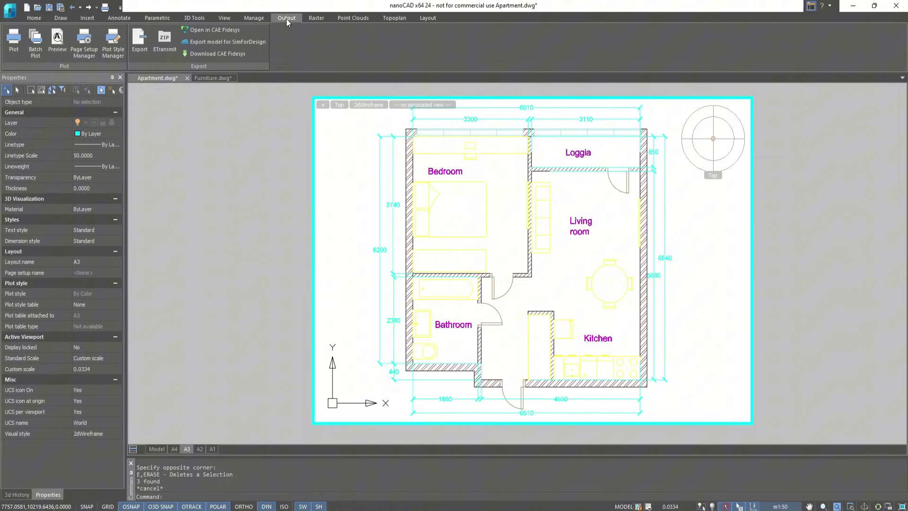
{"action": "left_click", "coordinate": [18, 50]}
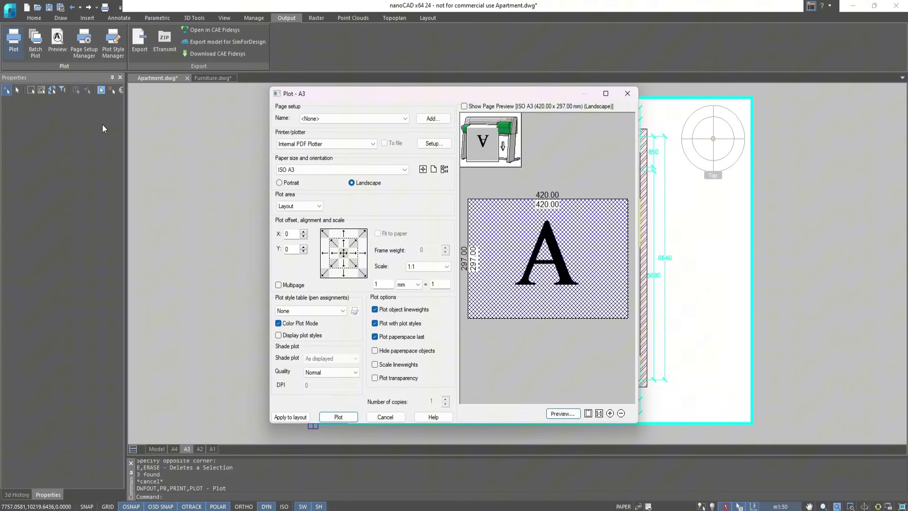
{"action": "left_click", "coordinate": [339, 310]}
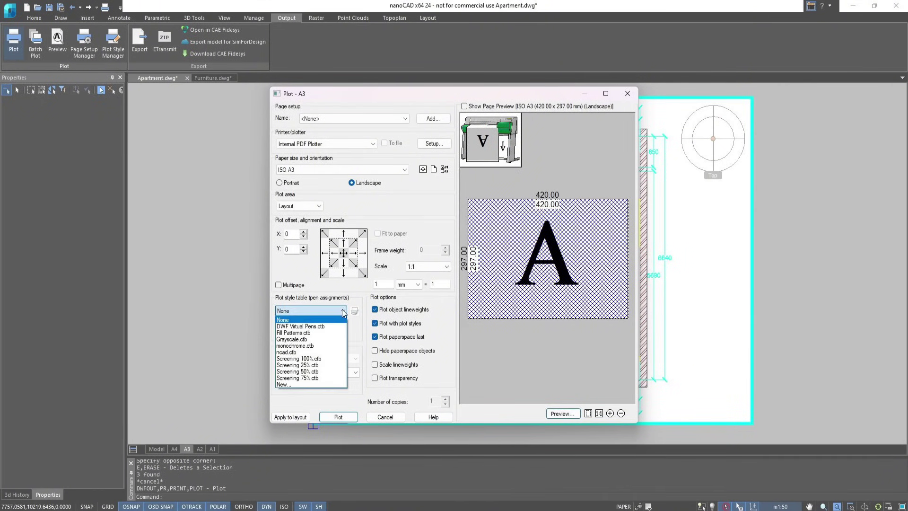
{"action": "left_click", "coordinate": [334, 345]}
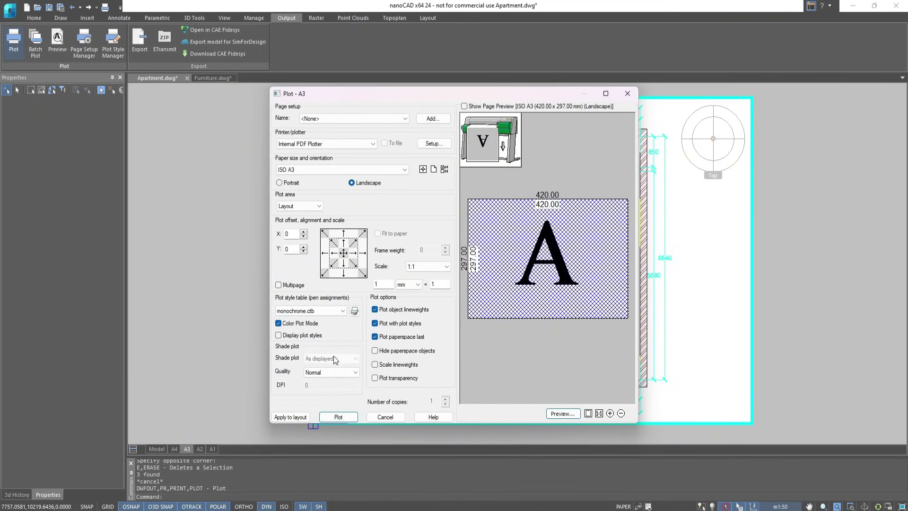
{"action": "left_click", "coordinate": [343, 415]}
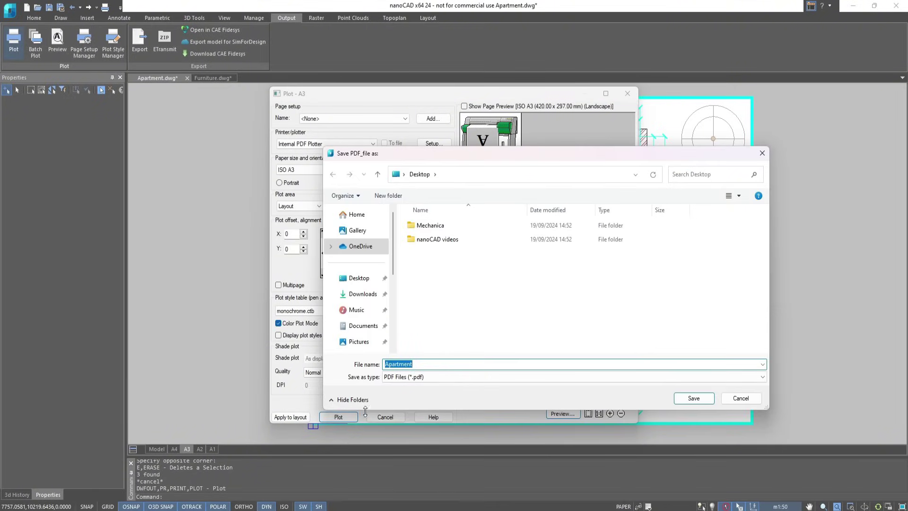
{"action": "left_click", "coordinate": [713, 401]}
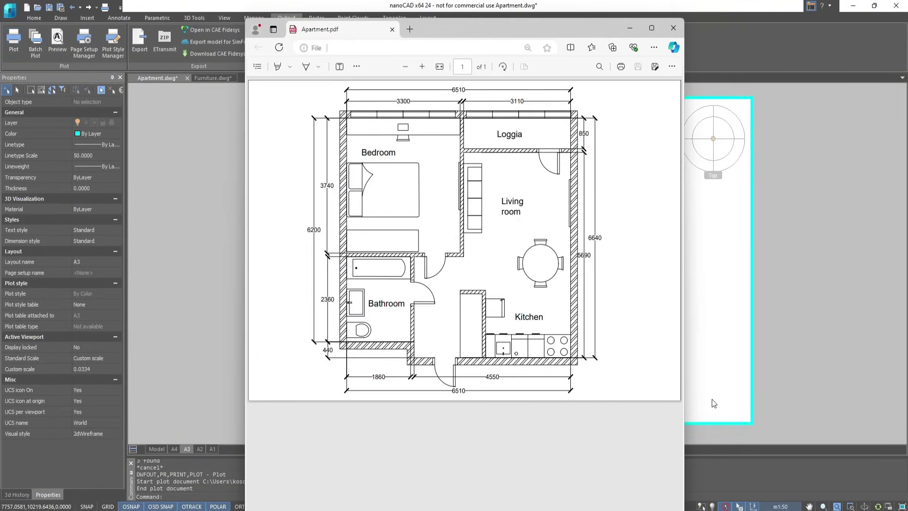